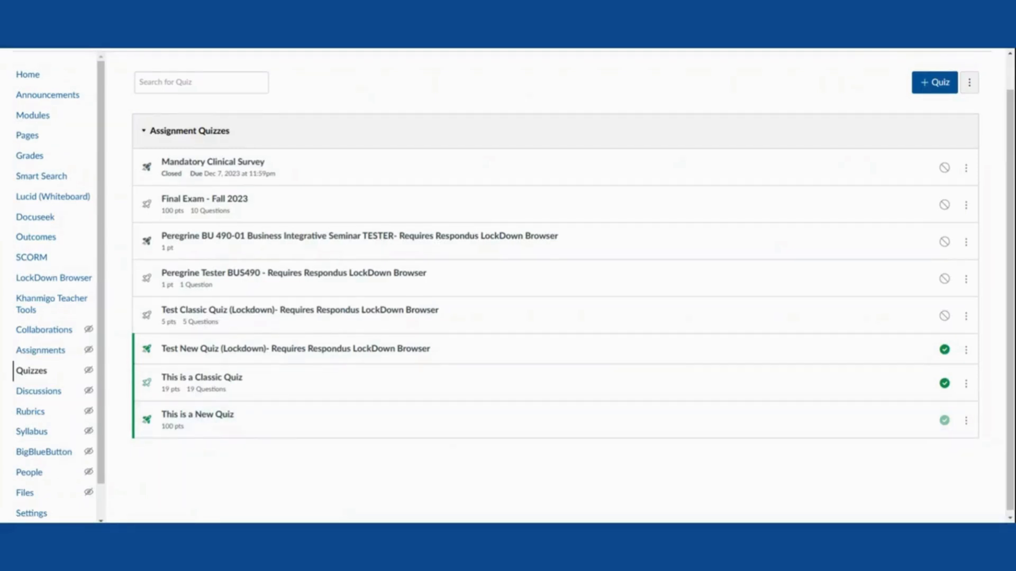
Hide the course navigation menu and look through the list of assignment quizzes
scroll(226, 247, down, 2)
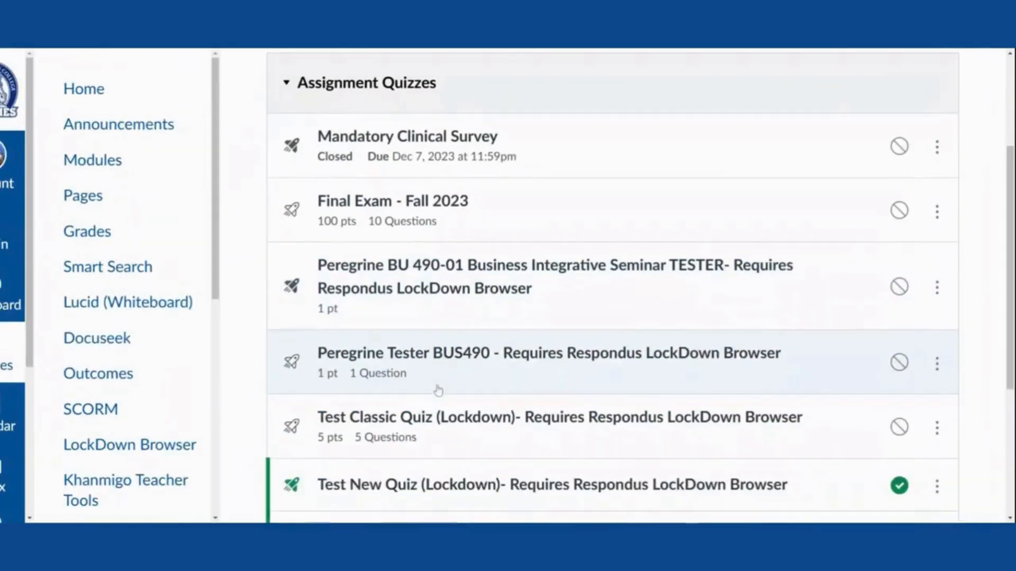
scroll(270, 120, up, 3)
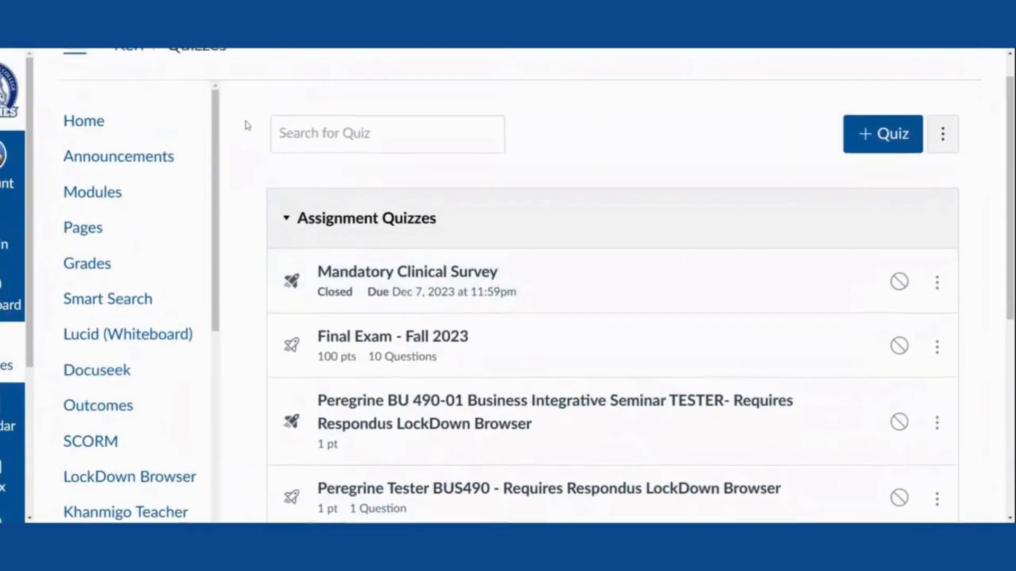
click(75, 83)
scroll(446, 181, down, 6)
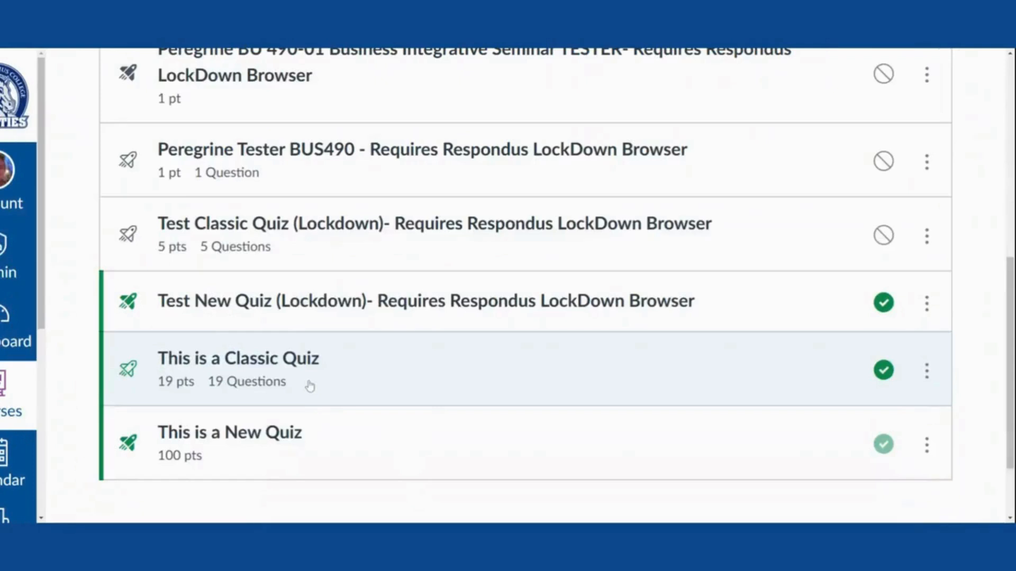
scroll(426, 388, down, 2)
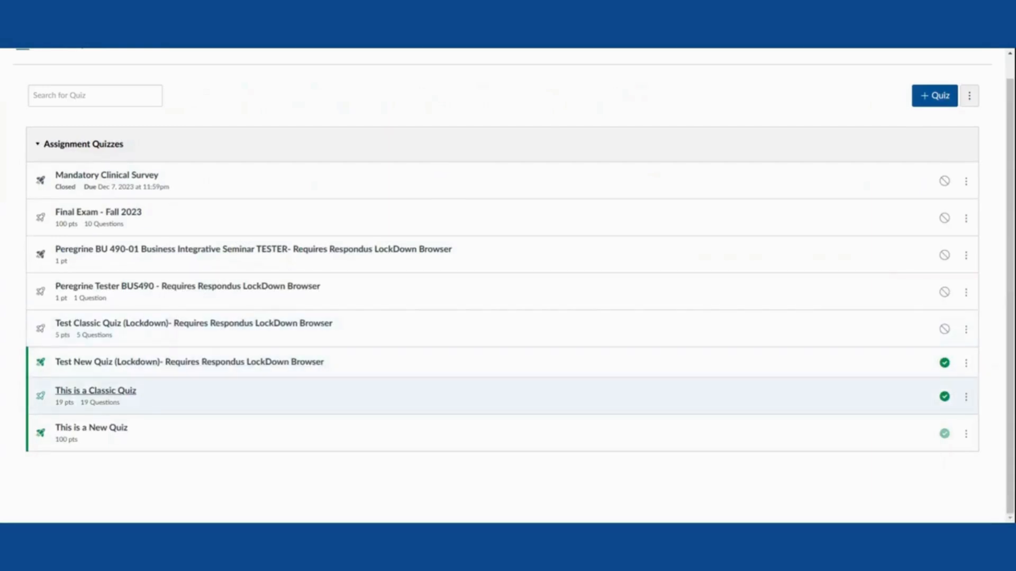
Open "This is a Classic Quiz" for editing and review its details, from the instructions to the Assign settings
click(123, 401)
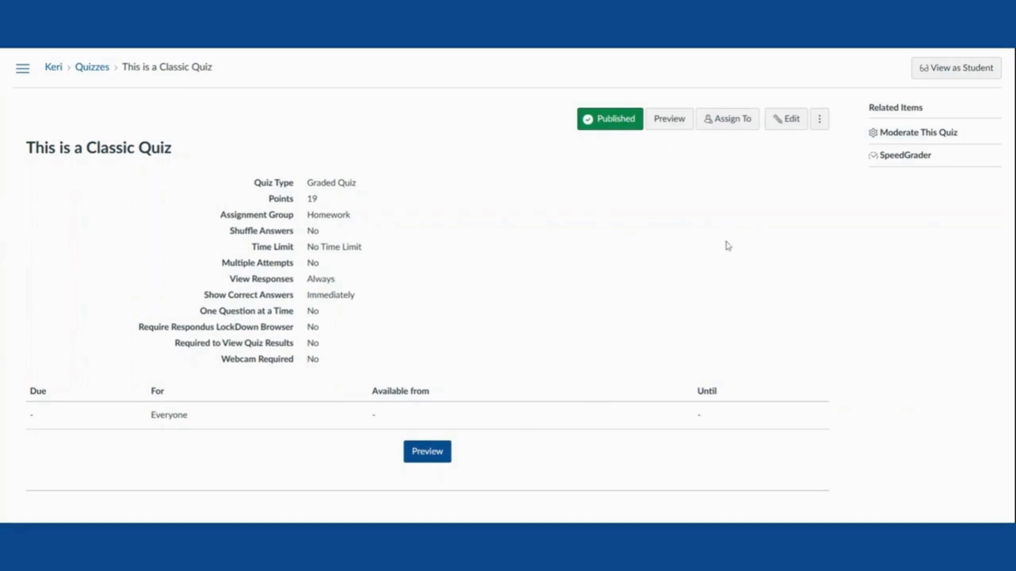
click(797, 125)
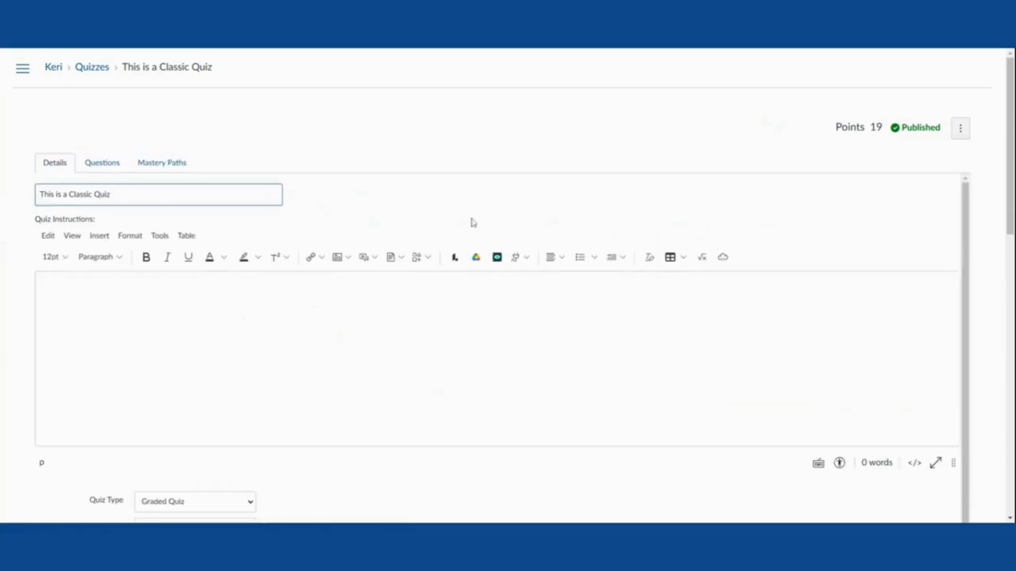
scroll(519, 370, down, 4)
scroll(519, 370, down, 10)
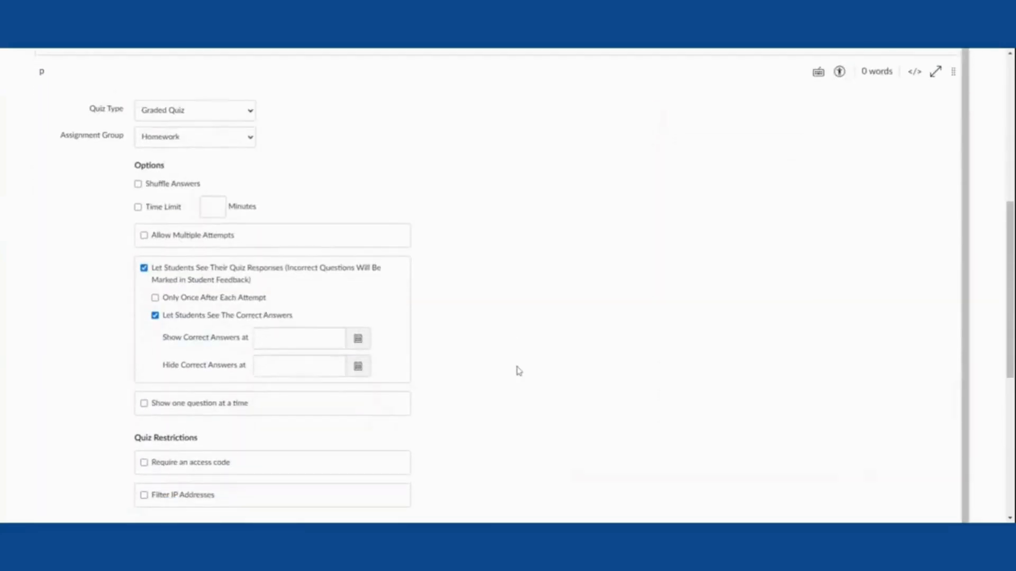
scroll(519, 369, up, 10)
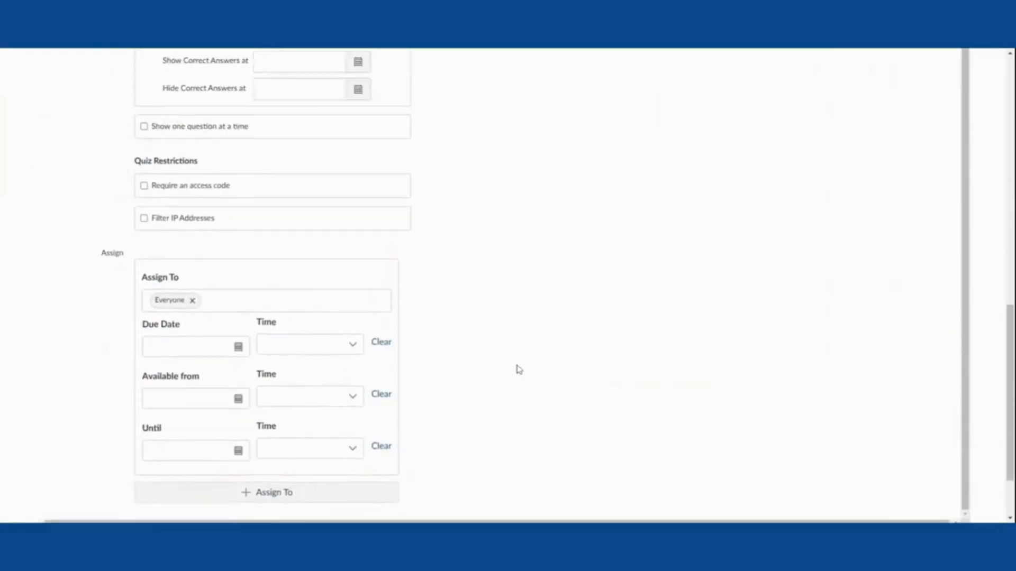
scroll(519, 369, up, 3)
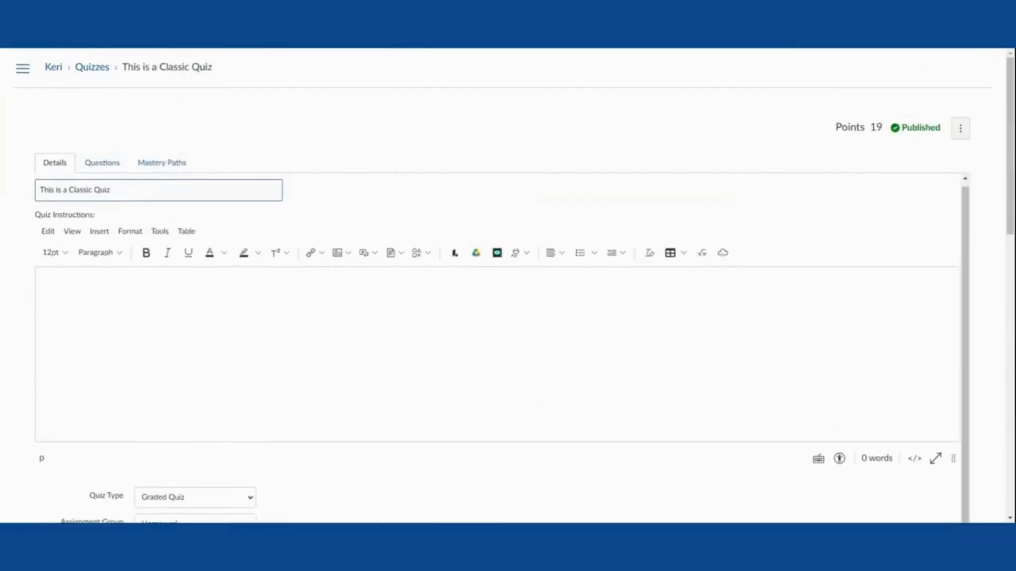
View the list of questions in the classic quiz
click(101, 166)
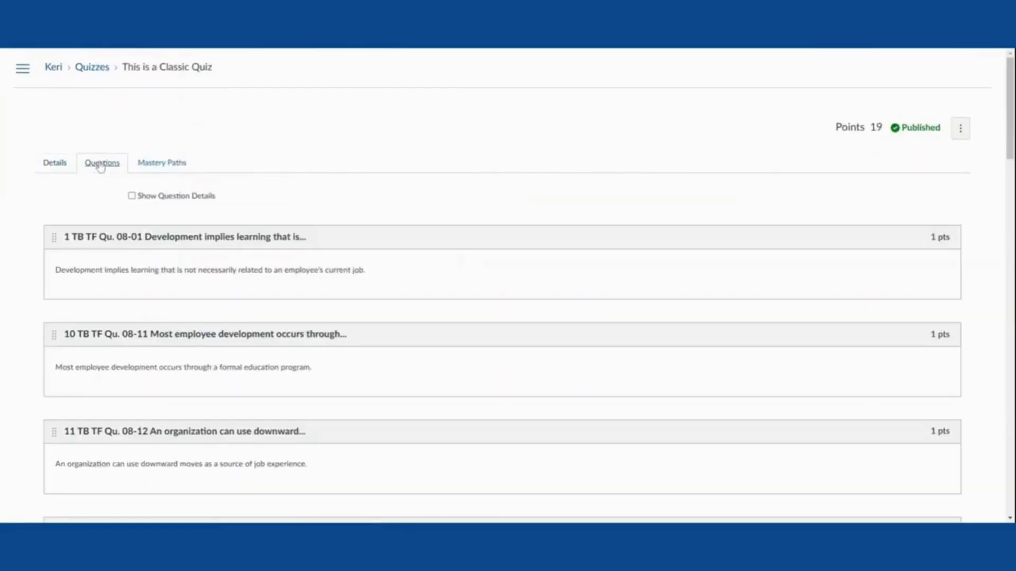
scroll(310, 265, down, 3)
scroll(312, 266, up, 3)
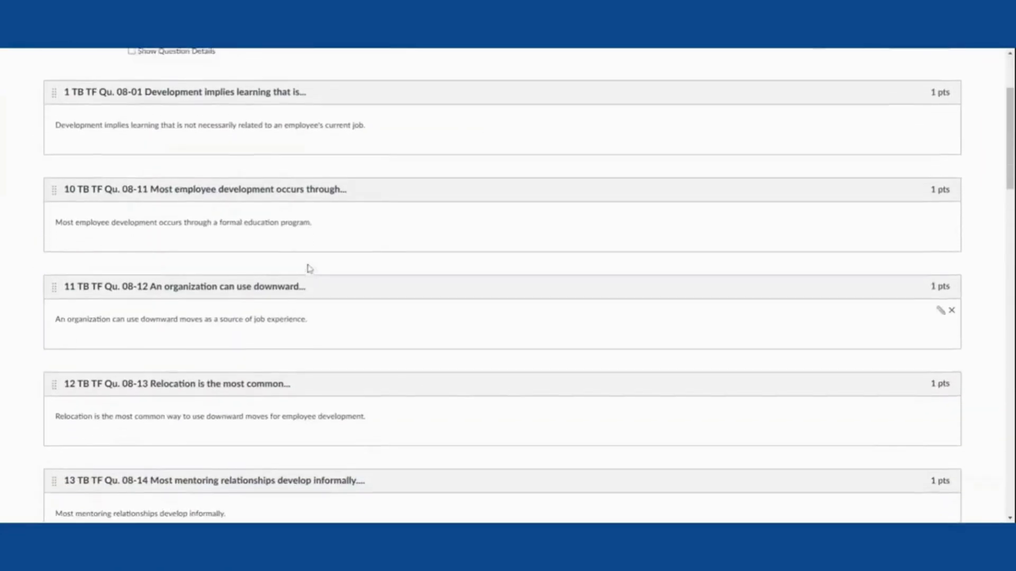
Go back to the classic quiz's details and cancel editing without saving
click(55, 109)
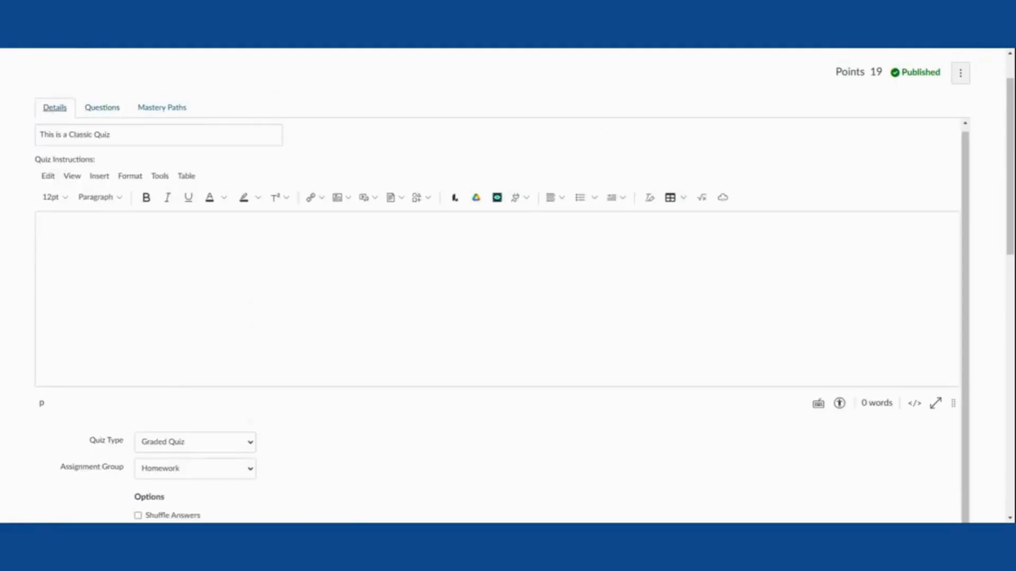
scroll(894, 451, down, 2)
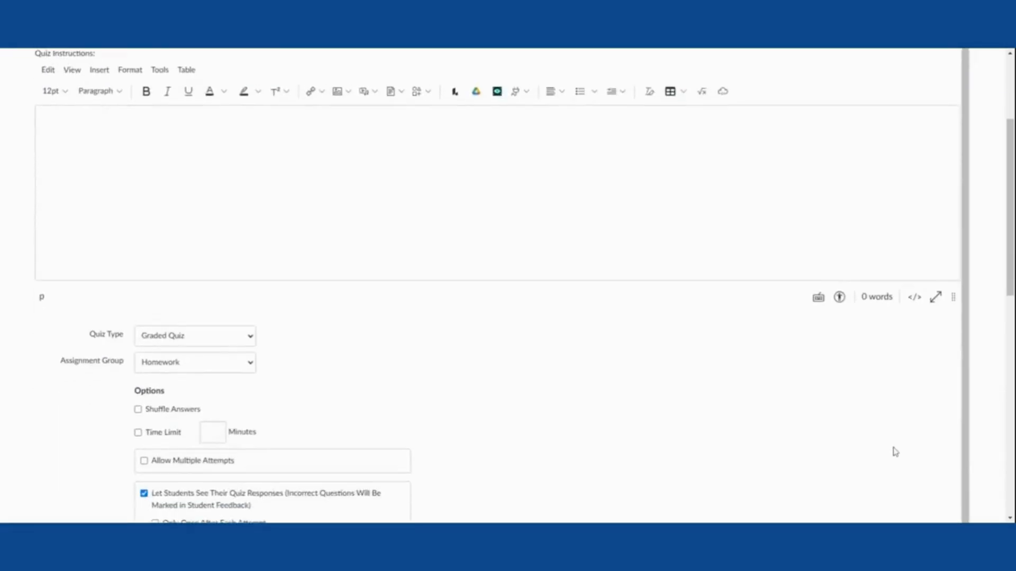
scroll(767, 413, down, 10)
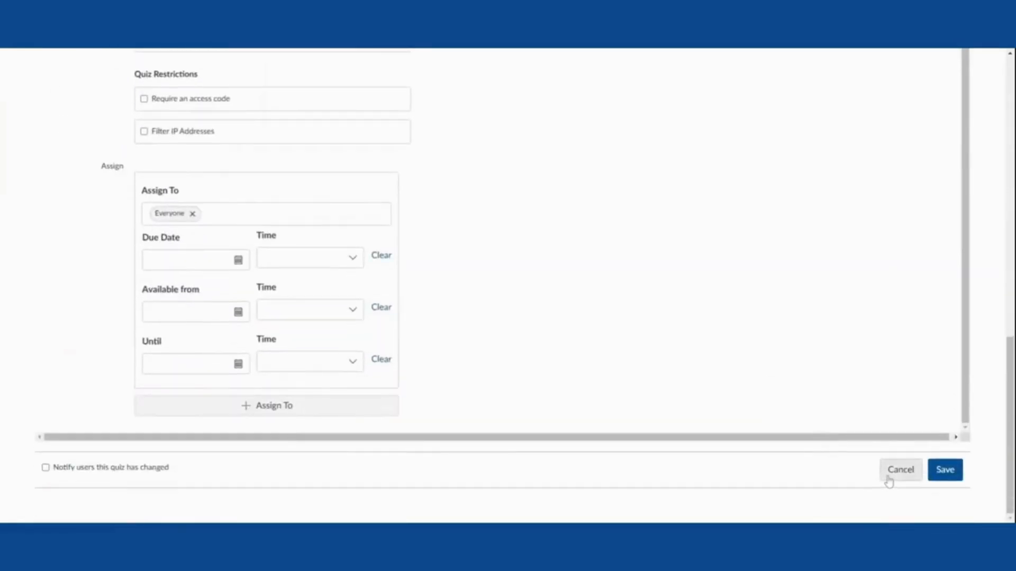
click(889, 480)
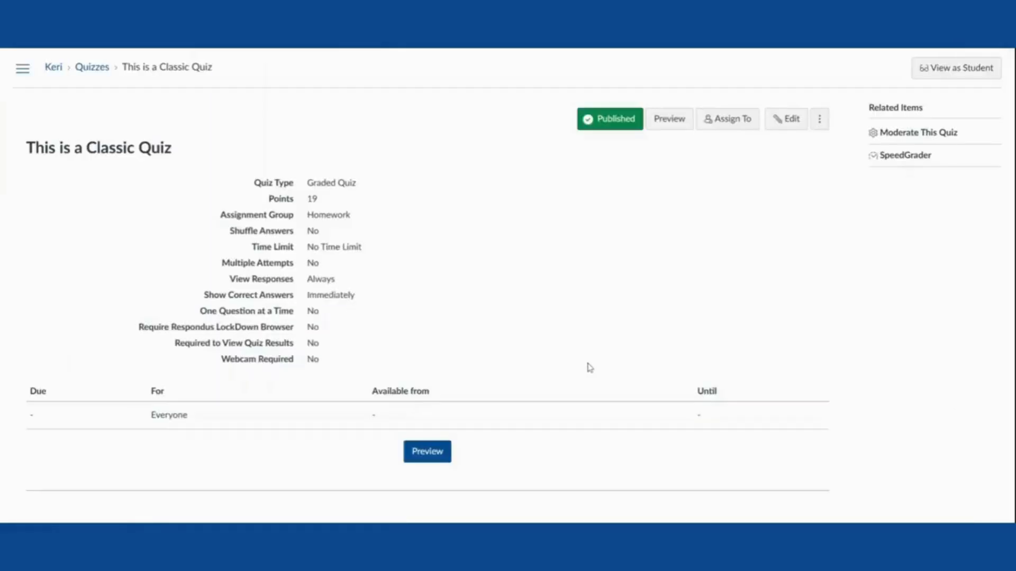
Return to the quizzes list, open "This is a New Quiz" and review its details
click(91, 69)
scroll(446, 502, down, 1)
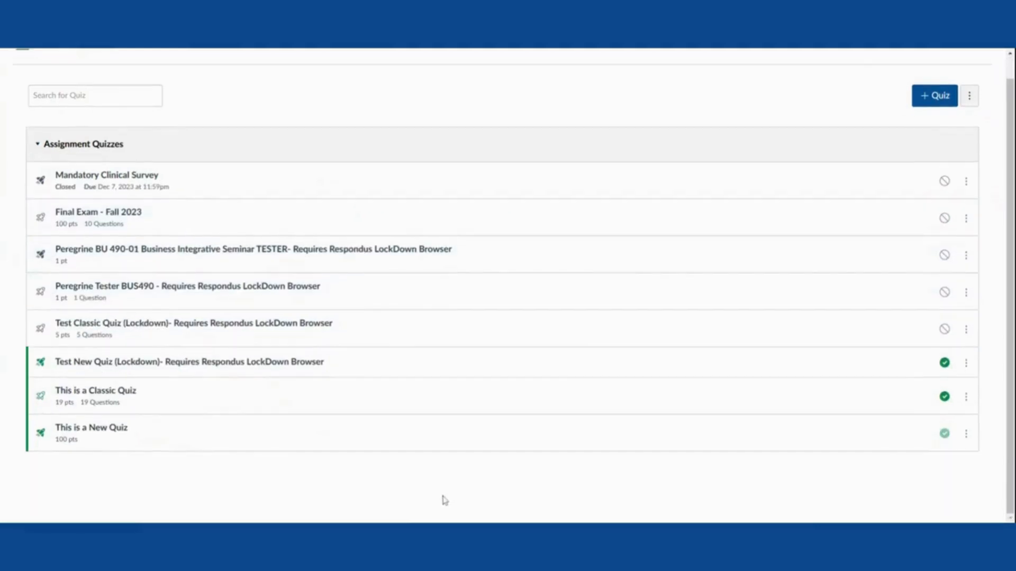
click(87, 435)
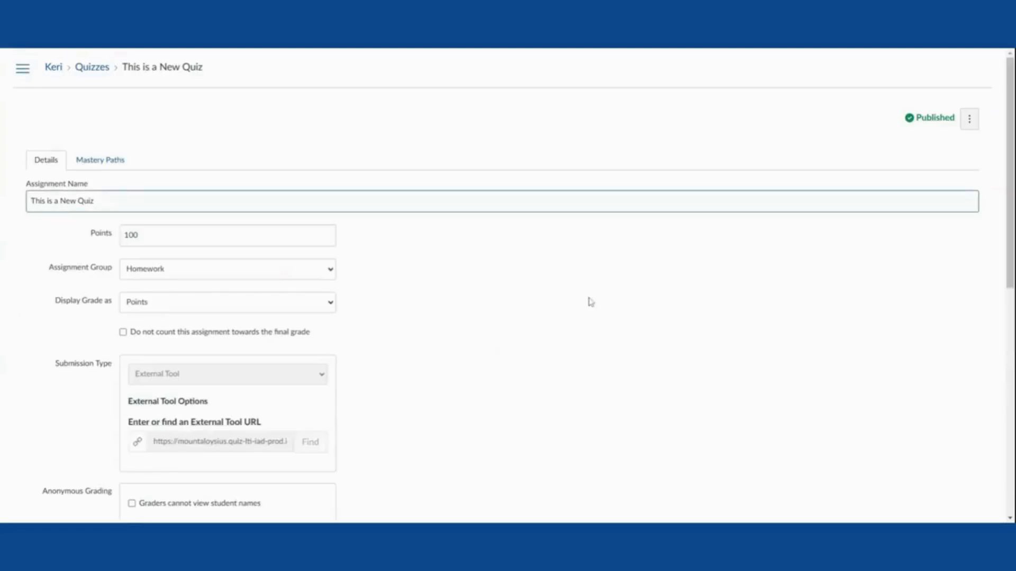
scroll(617, 290, down, 2)
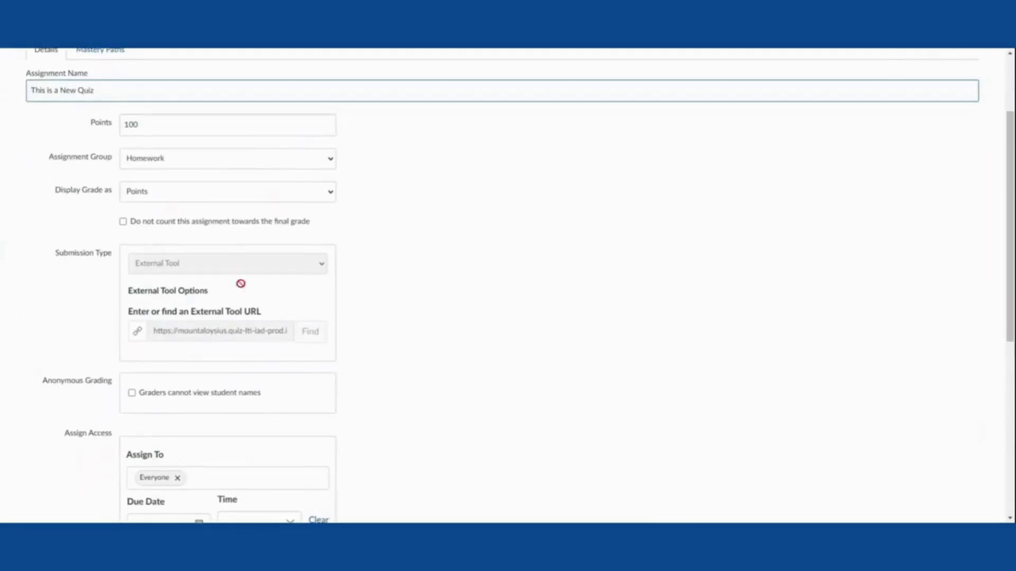
scroll(483, 323, down, 6)
scroll(483, 322, up, 7)
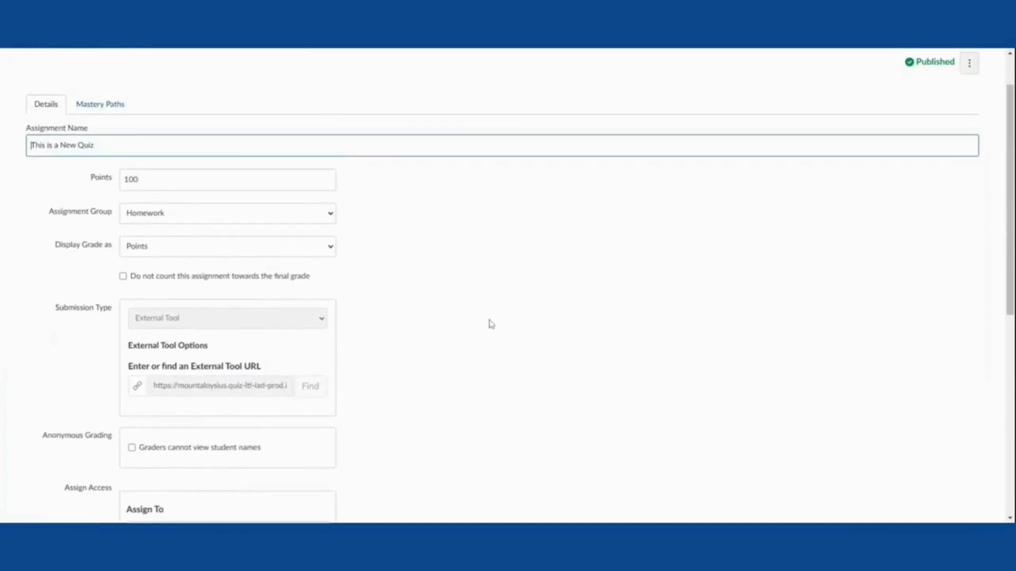
scroll(497, 323, up, 1)
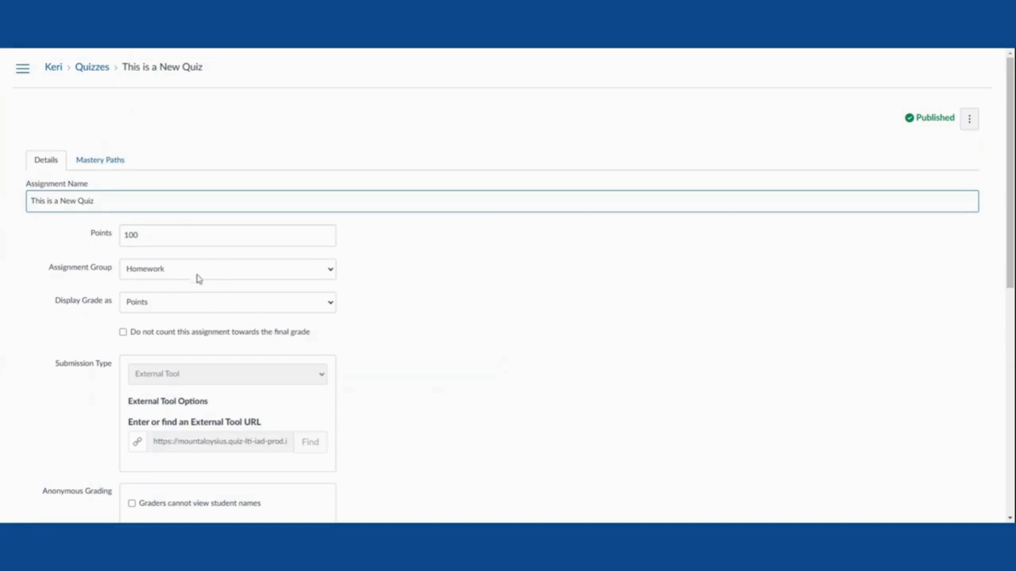
Review the new quiz's grading and assign access fields, view its Mastery Paths, and return to the details
scroll(423, 341, down, 4)
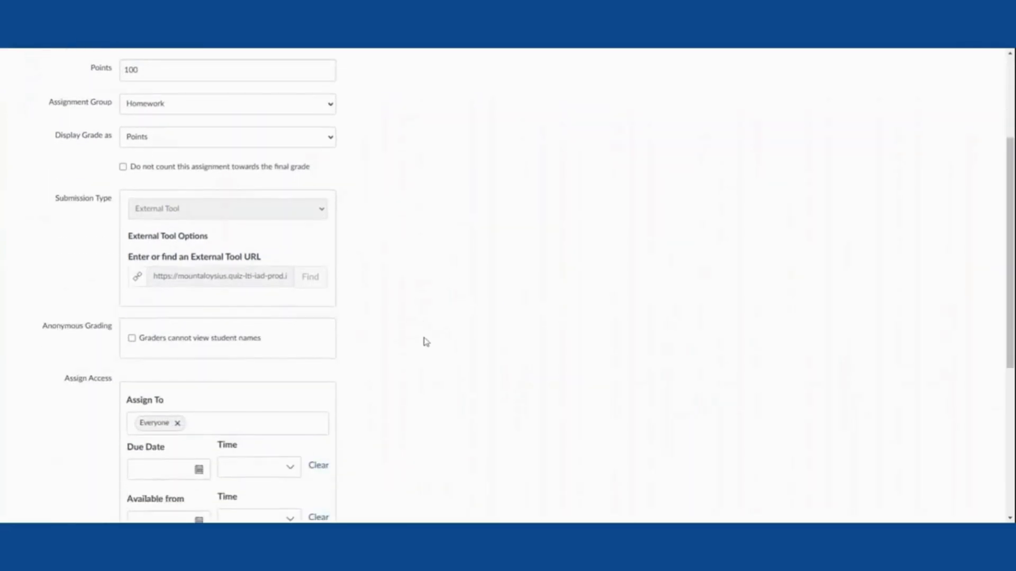
scroll(359, 177, up, 1)
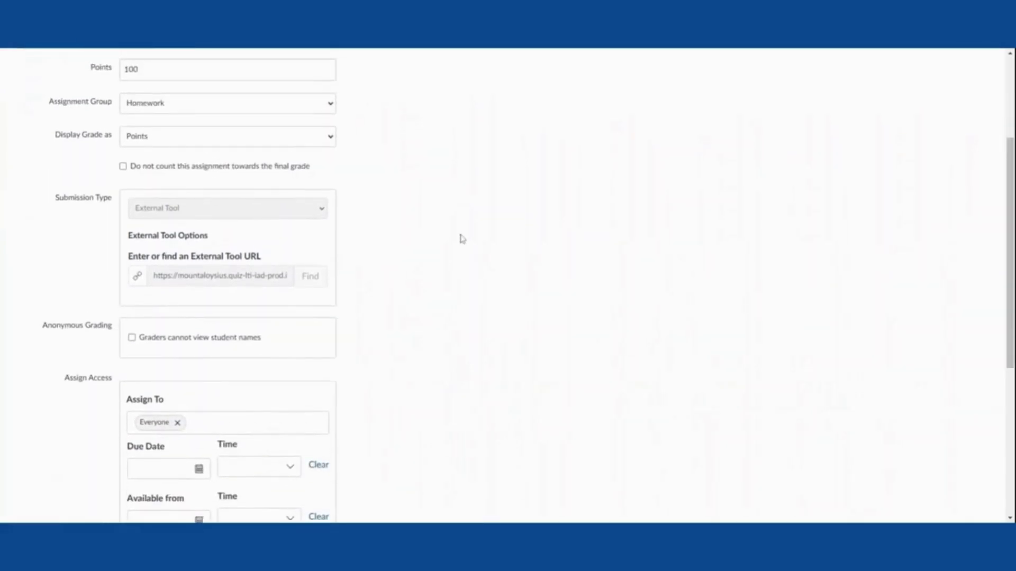
scroll(457, 243, down, 2)
scroll(406, 322, up, 5)
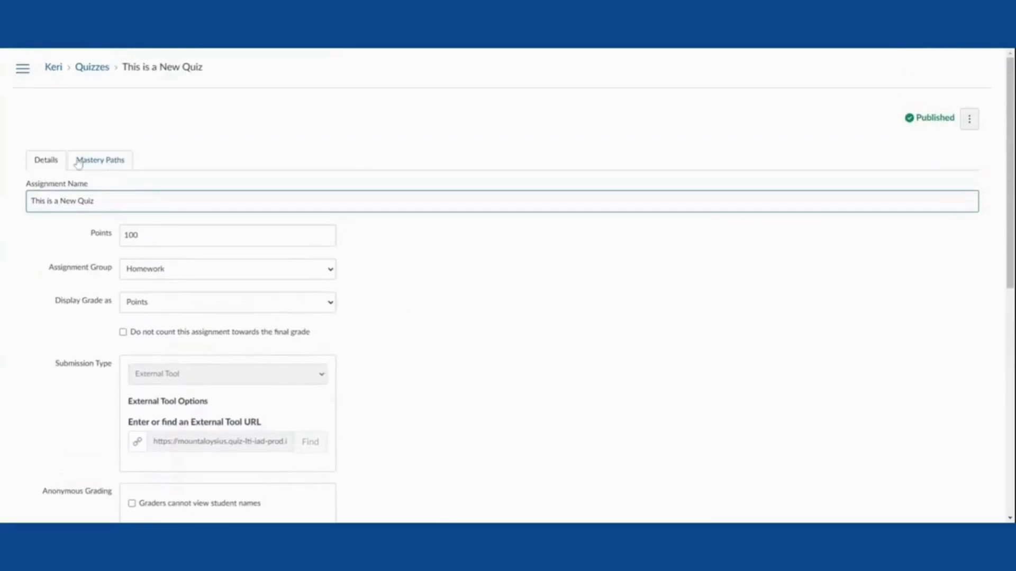
click(103, 161)
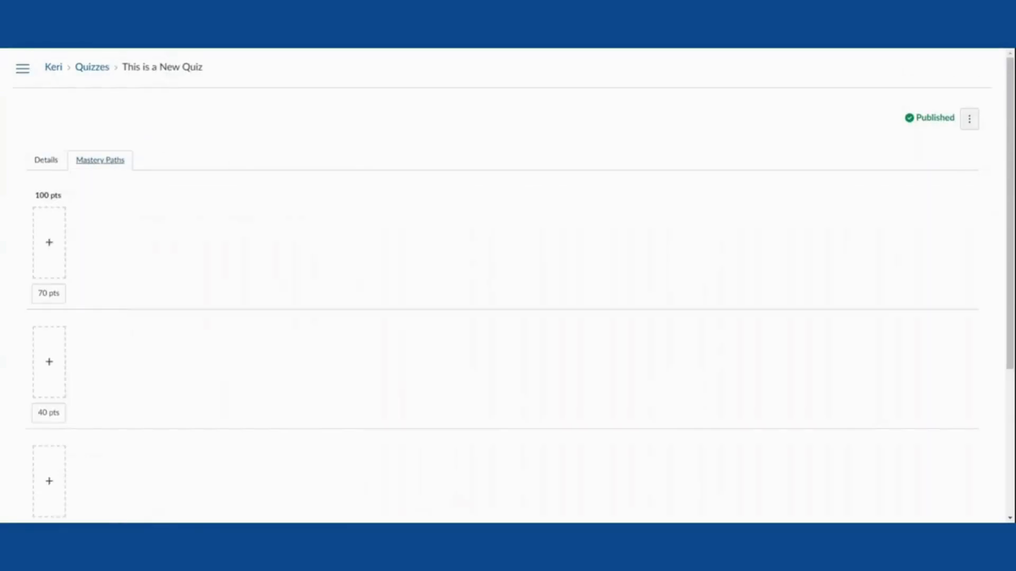
click(54, 164)
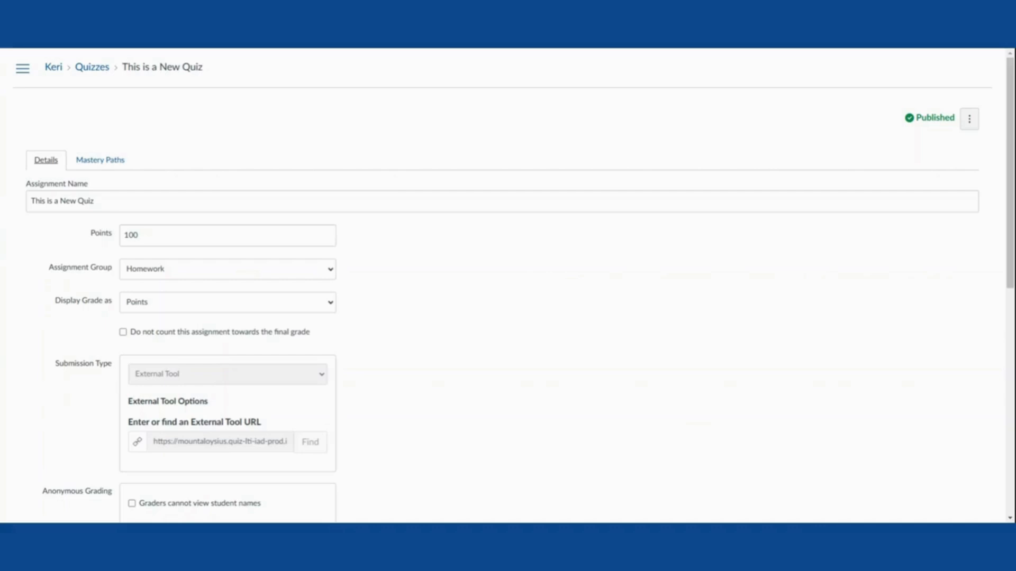
Examine the new quiz's submission type and external tool URL, and open the quiz in Build mode
scroll(445, 280, down, 1)
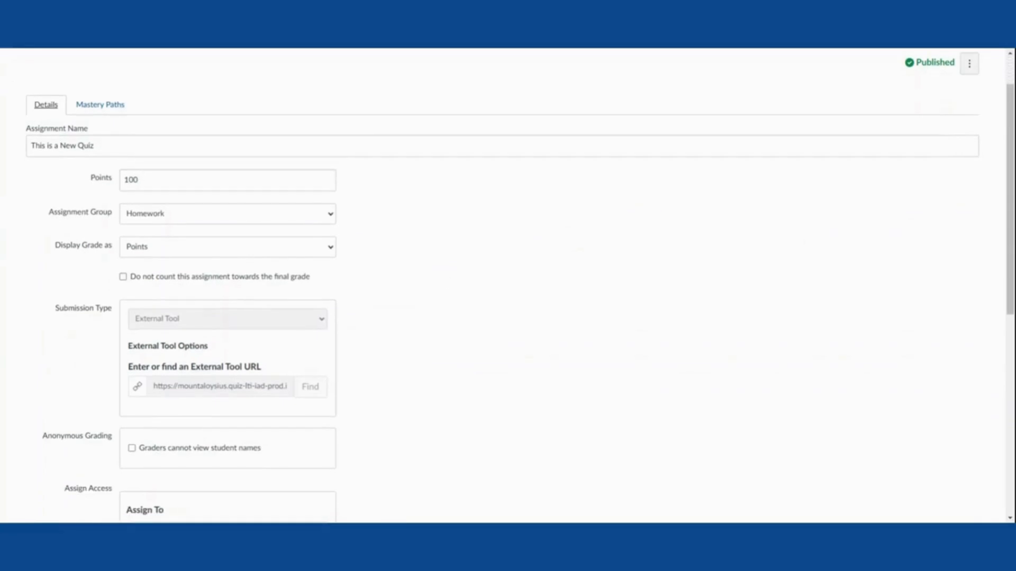
scroll(442, 281, down, 1)
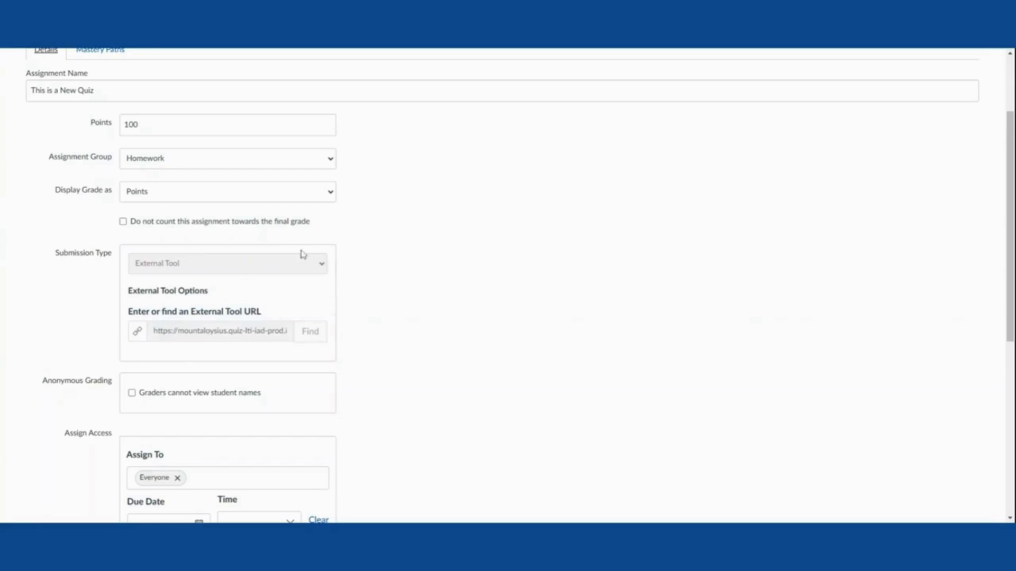
double_click(214, 327)
click(217, 302)
scroll(478, 271, up, 1)
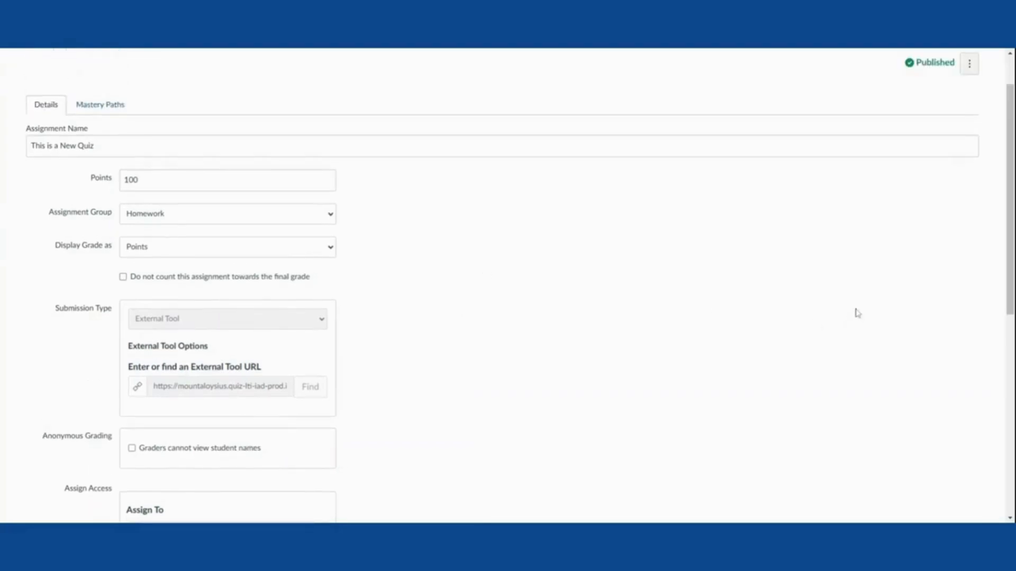
scroll(874, 317, down, 1)
scroll(872, 316, down, 7)
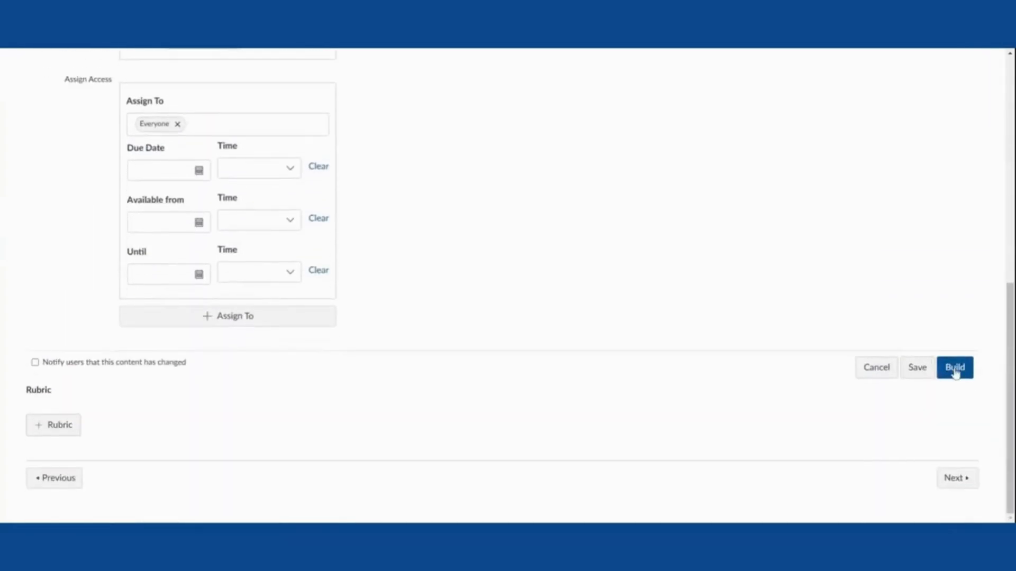
click(955, 370)
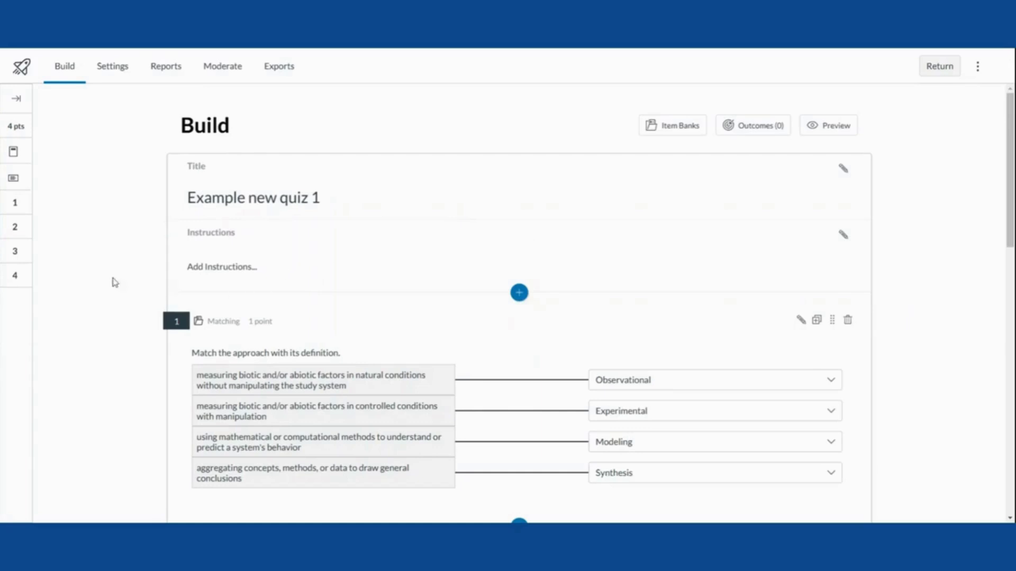
Open the quiz instructions for editing, look over the text editor, and leave it without adding any text
click(246, 201)
click(248, 267)
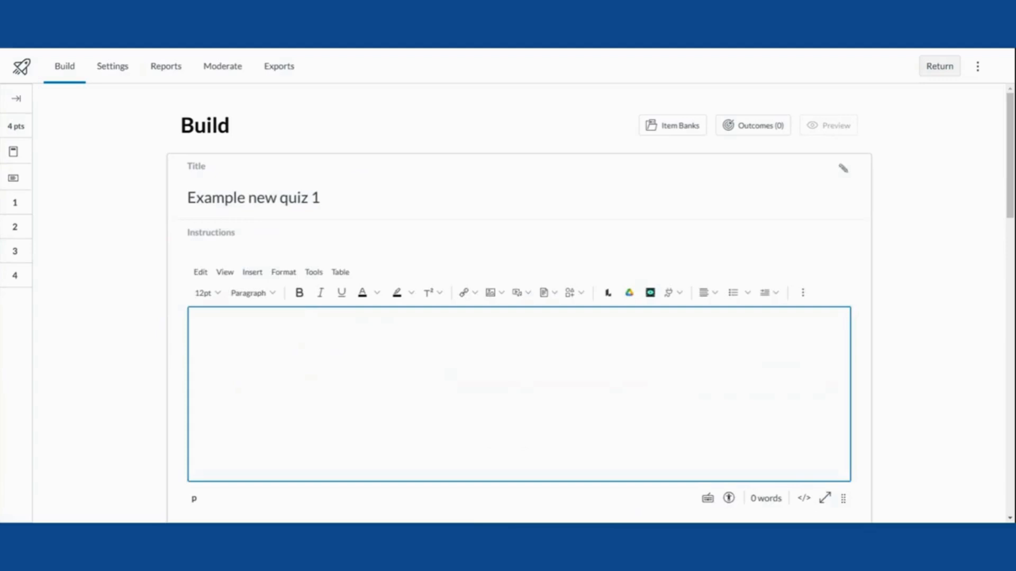
scroll(352, 431, down, 2)
scroll(499, 354, down, 3)
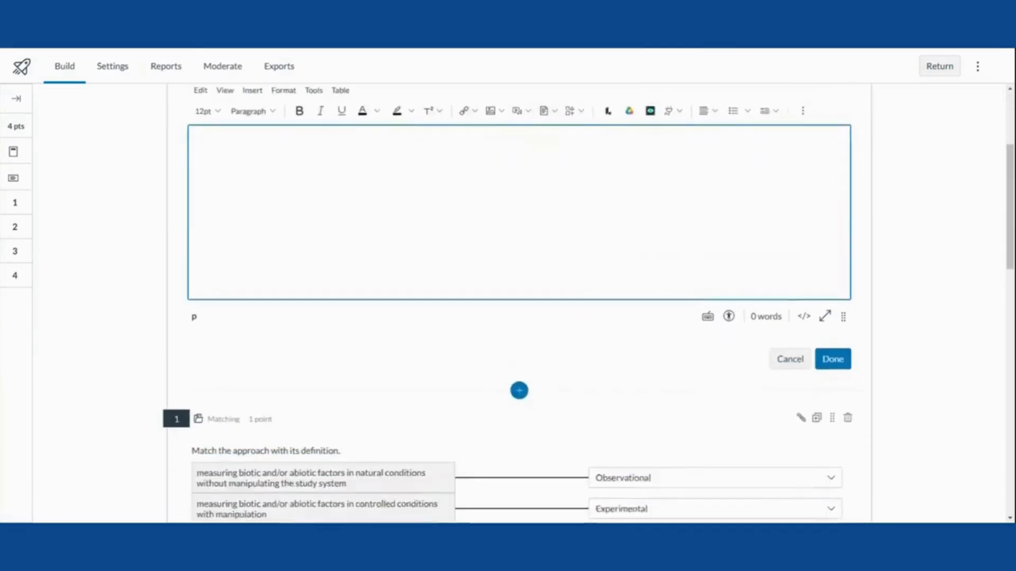
View the content types that can be inserted before question 1, close the list, and look through the existing questions
click(519, 296)
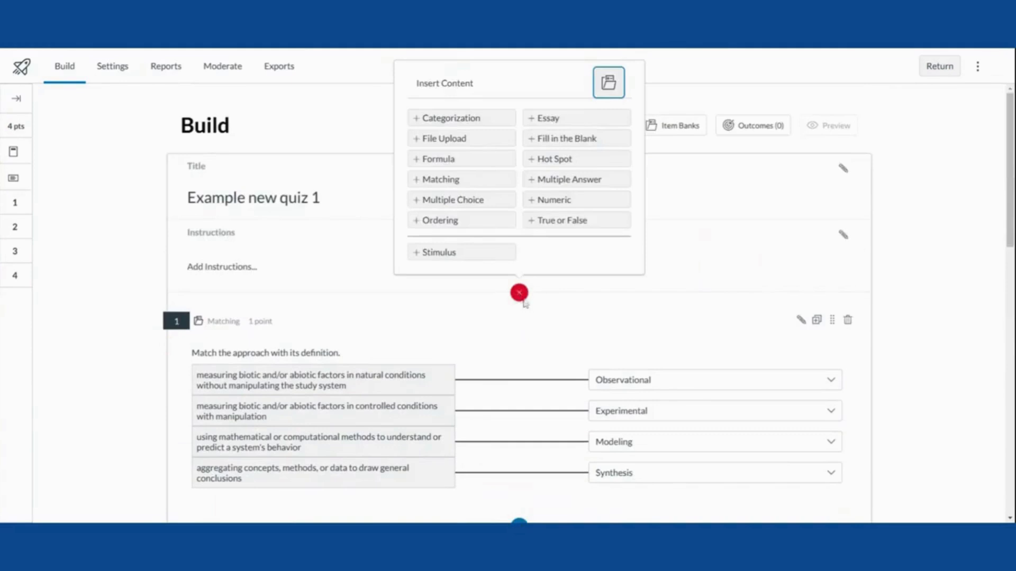
click(520, 292)
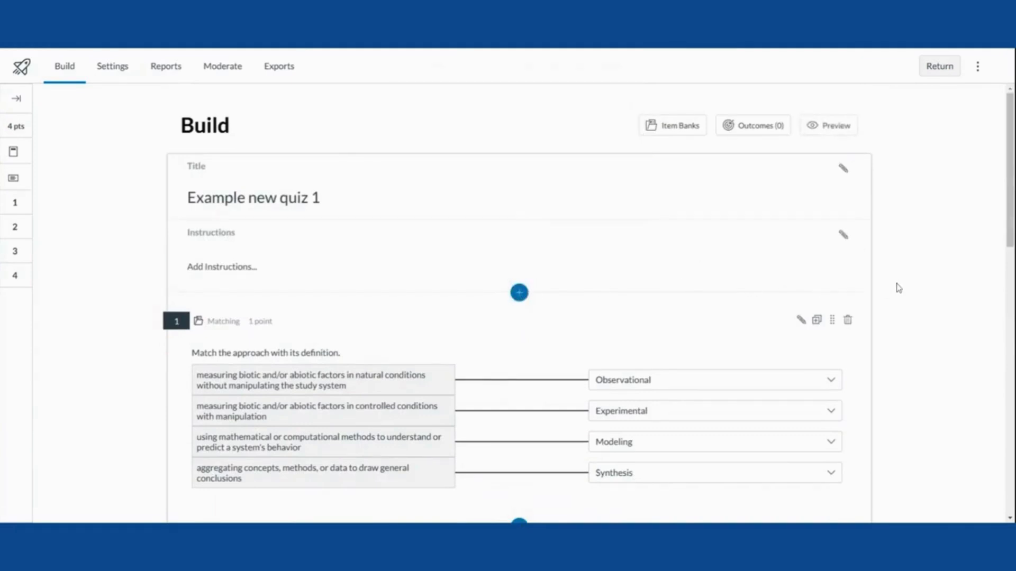
scroll(898, 288, down, 6)
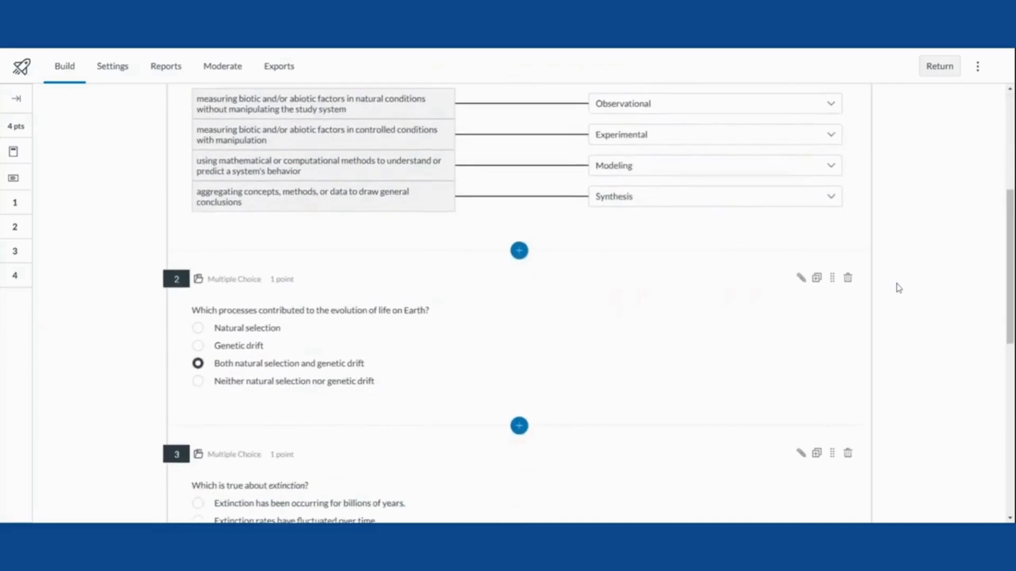
Look through questions 2 to 4, including the ordering question's answer list, and return to the quiz title
scroll(898, 287, down, 5)
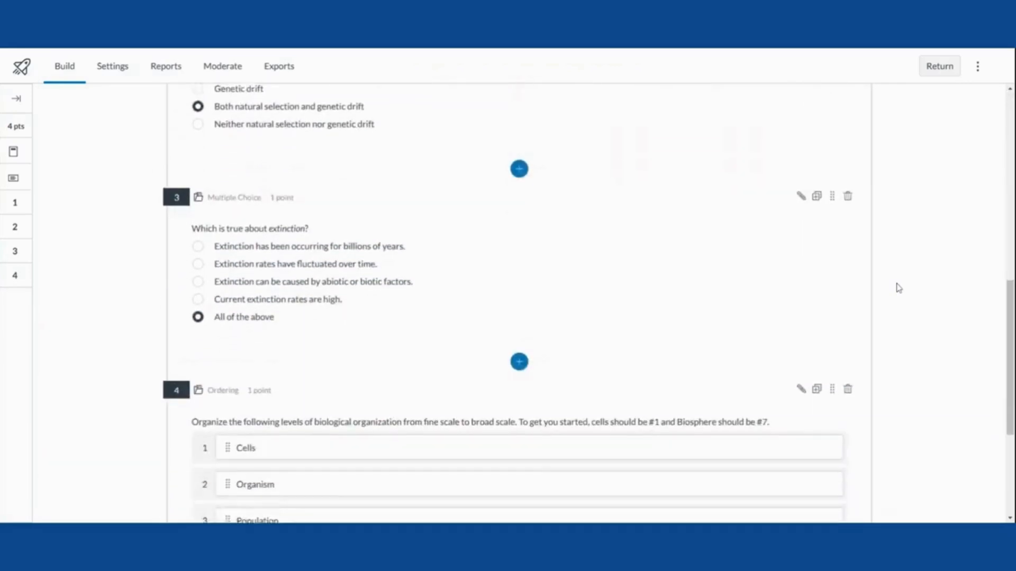
scroll(897, 288, down, 4)
scroll(899, 288, up, 4)
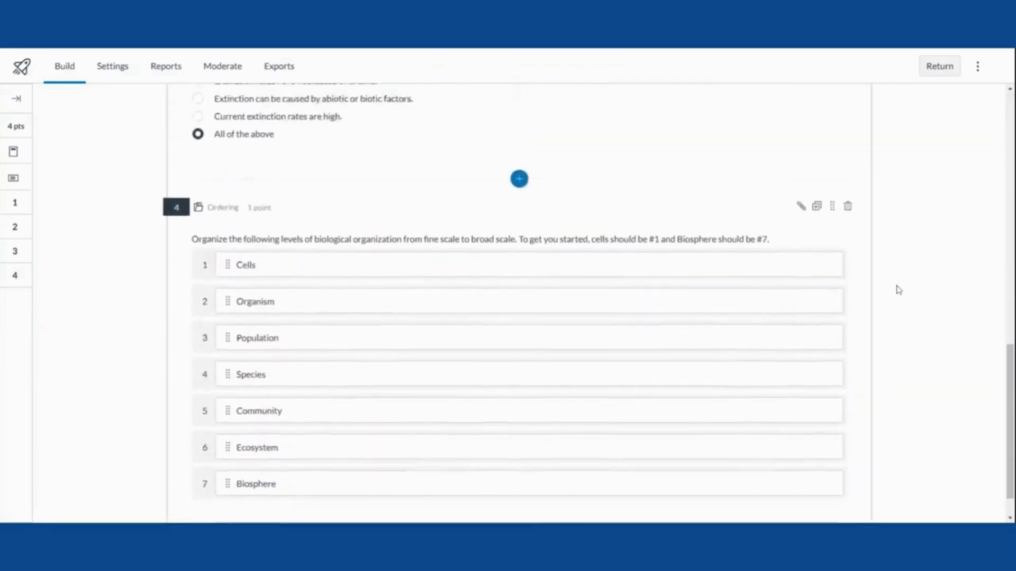
scroll(897, 291, up, 10)
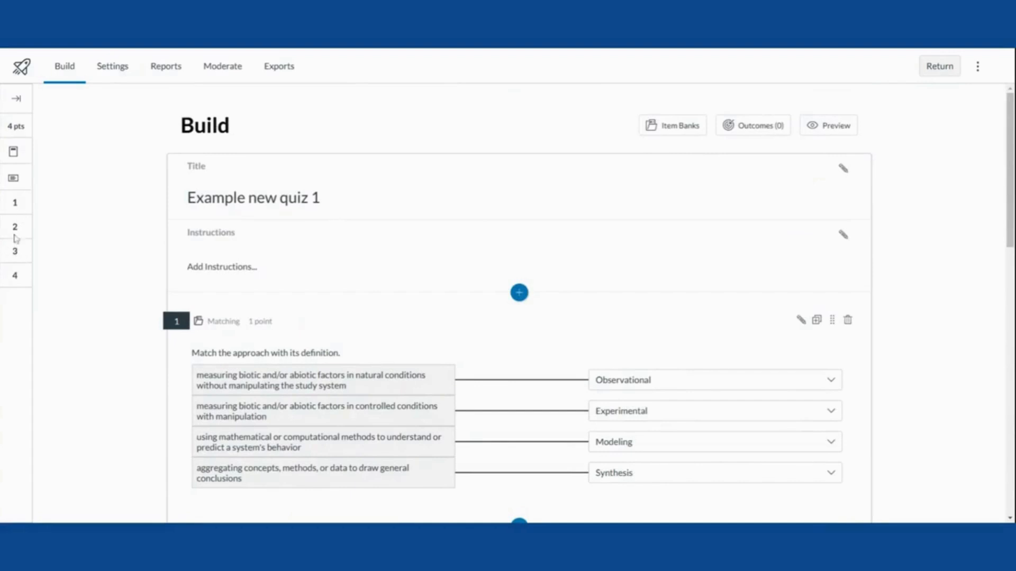
Jump directly to question 3, question 4, question 1, the instructions and the title of the new quiz
click(15, 251)
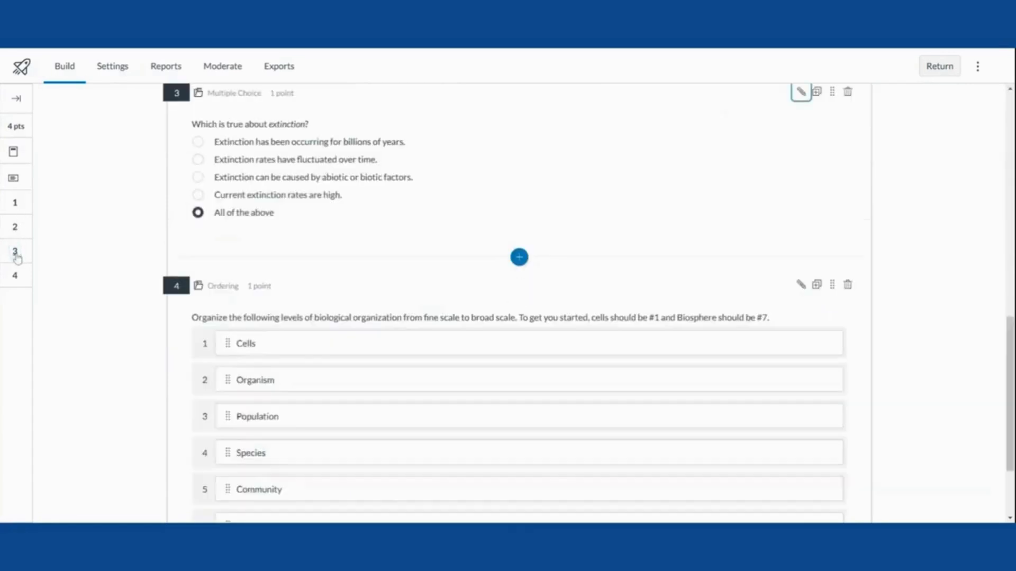
click(16, 275)
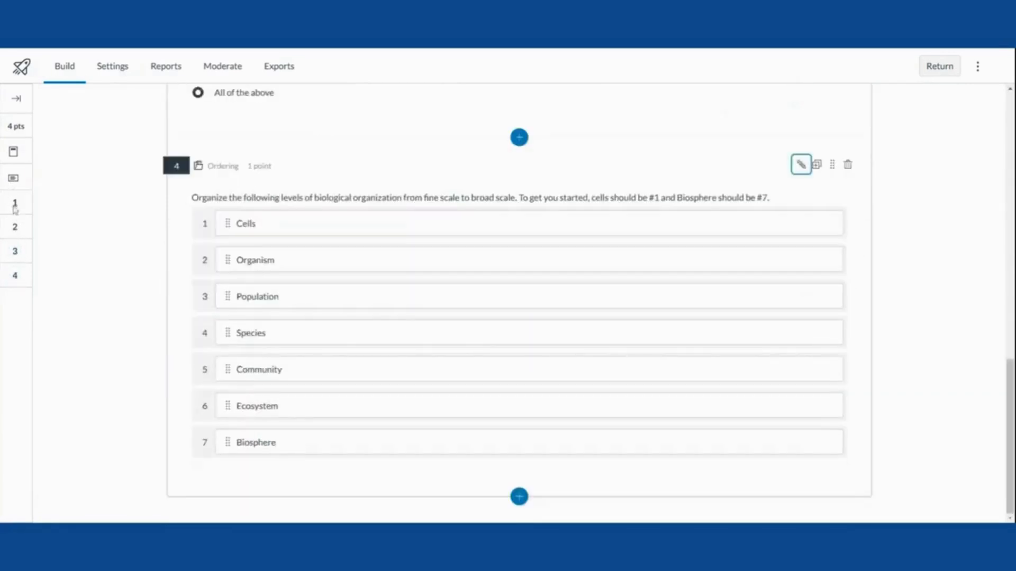
click(15, 204)
click(14, 184)
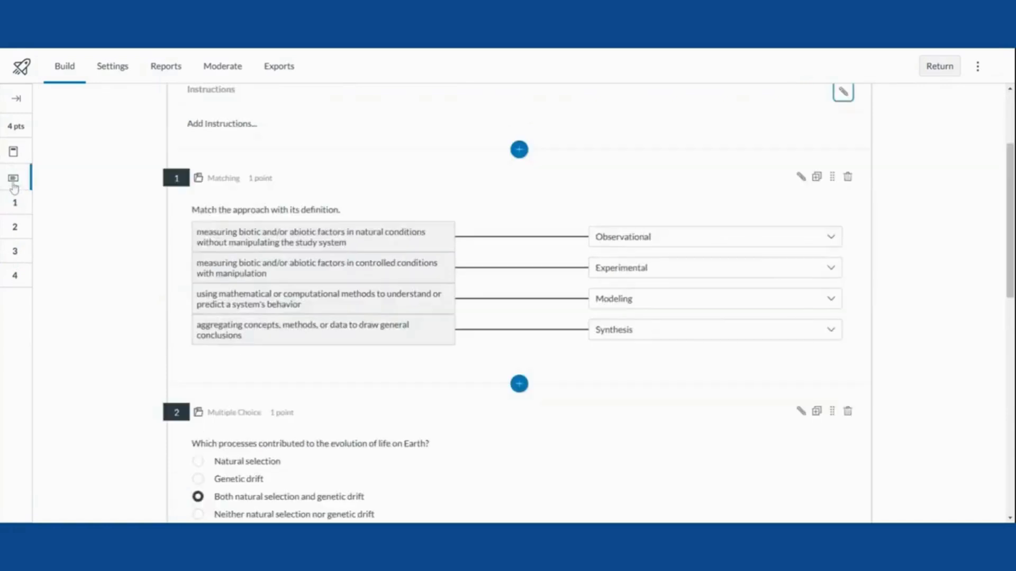
click(14, 152)
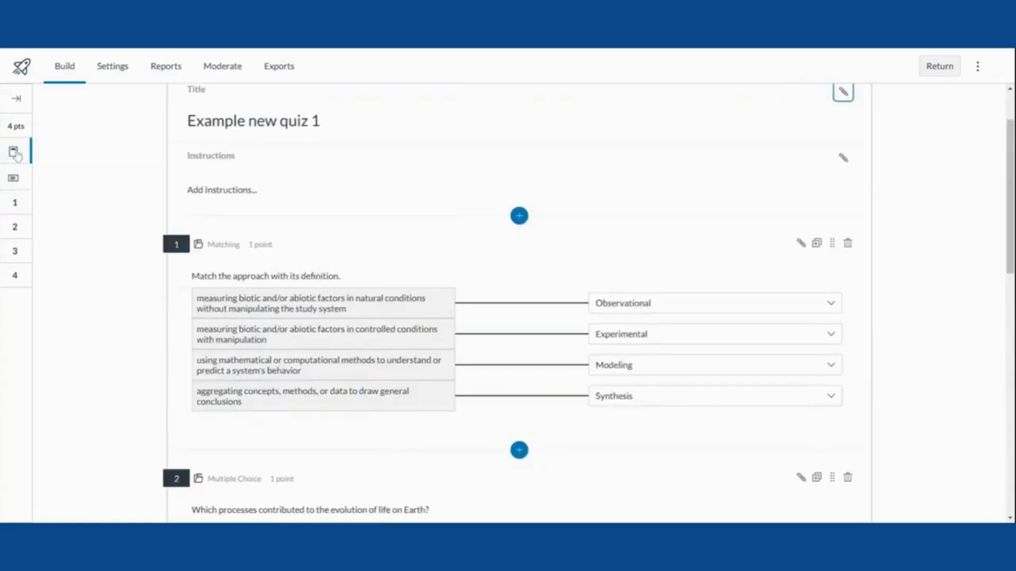
scroll(74, 178, up, 2)
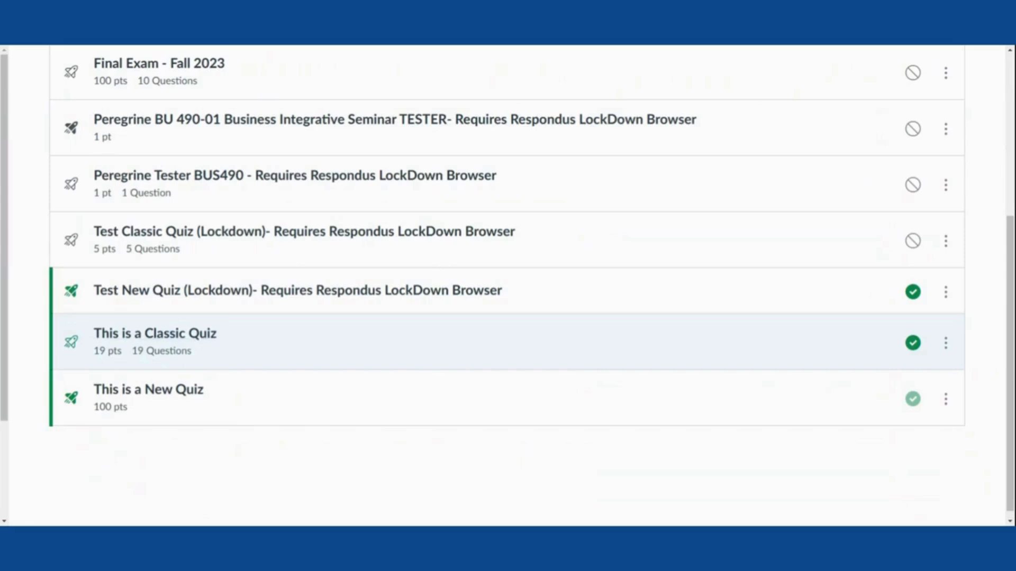
Migrate "This is a Classic Quiz", "Test Classic Quiz (Lockdown)" and "Peregrine Tester BUS490" to New Quizzes
click(946, 344)
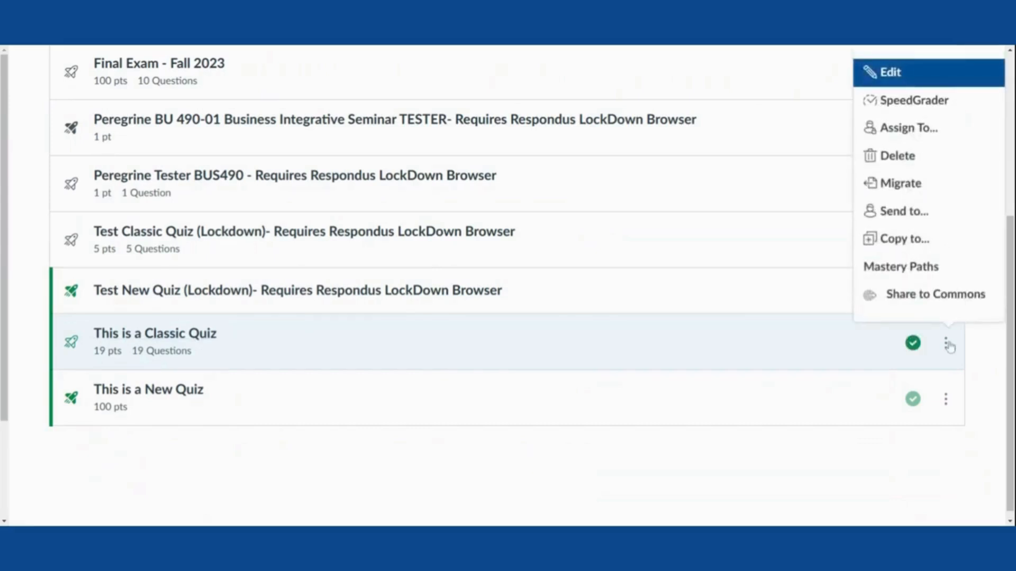
click(926, 186)
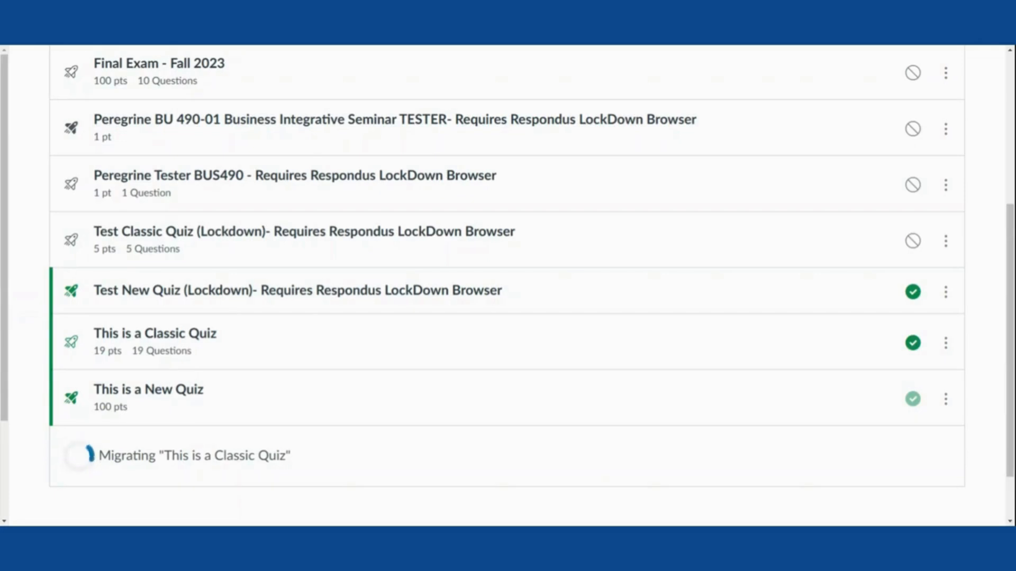
click(946, 243)
click(947, 374)
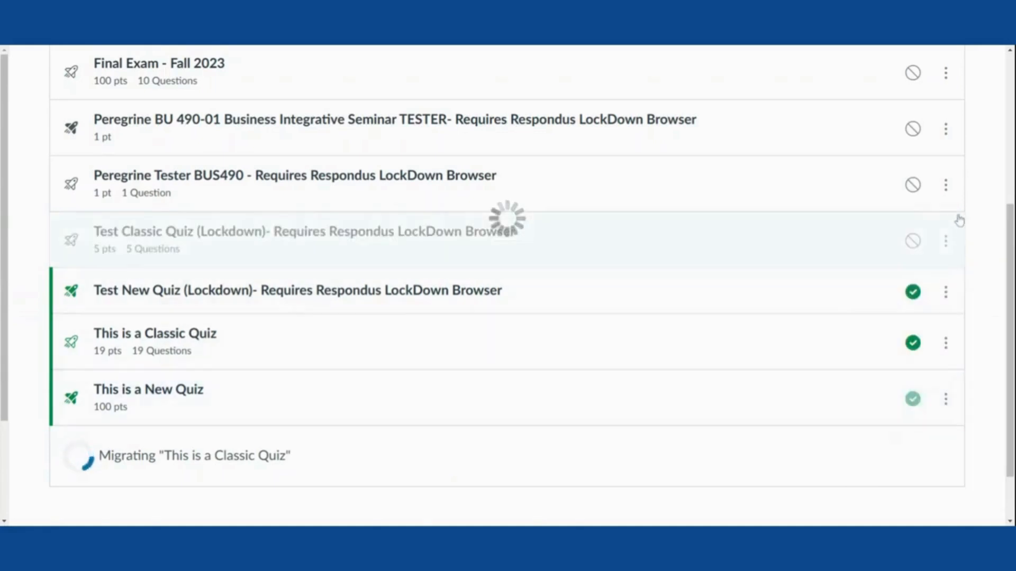
click(946, 185)
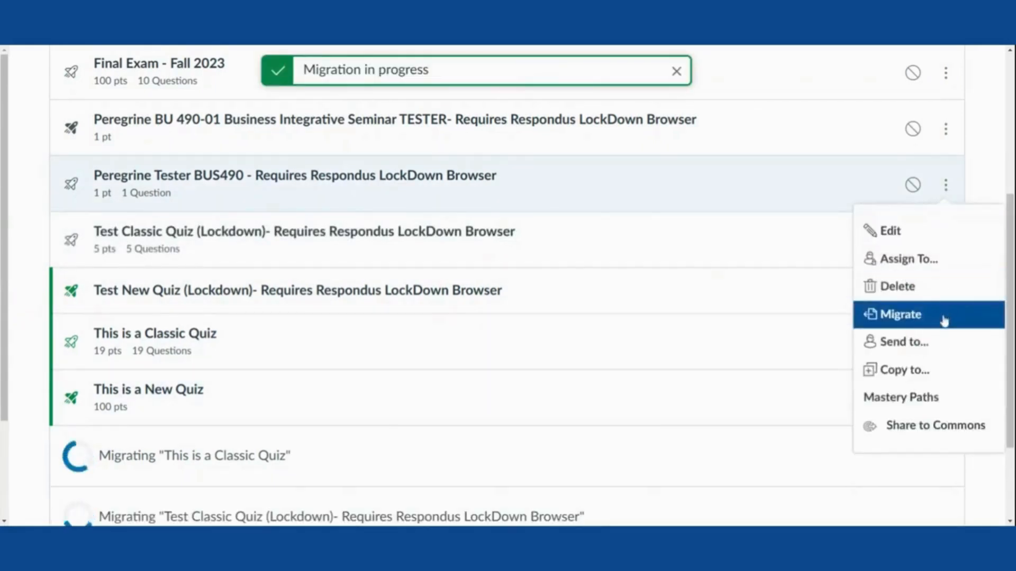
click(953, 316)
scroll(989, 315, down, 2)
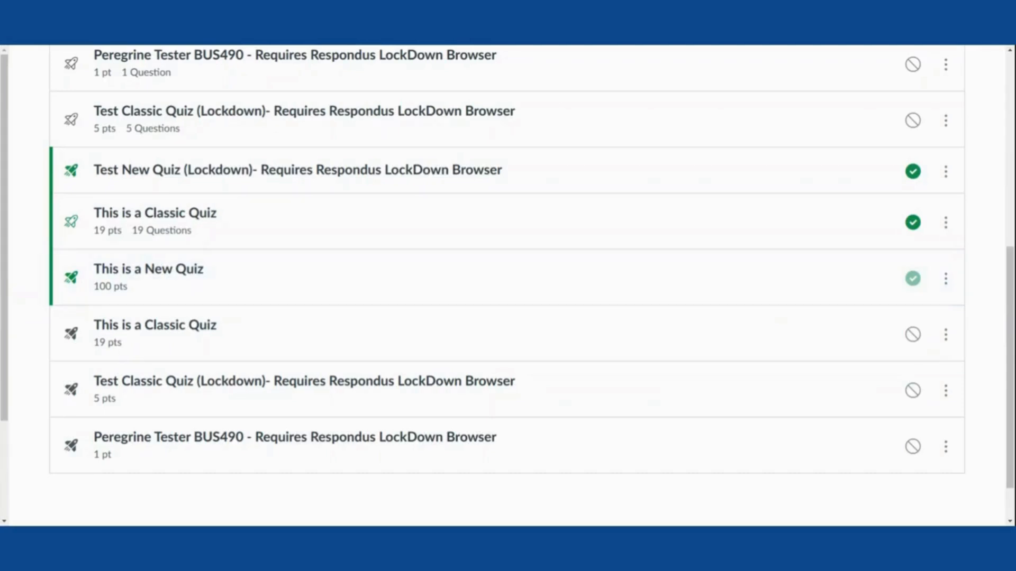
Create a quiz with the New Quizzes engine and name it Example
scroll(984, 262, up, 8)
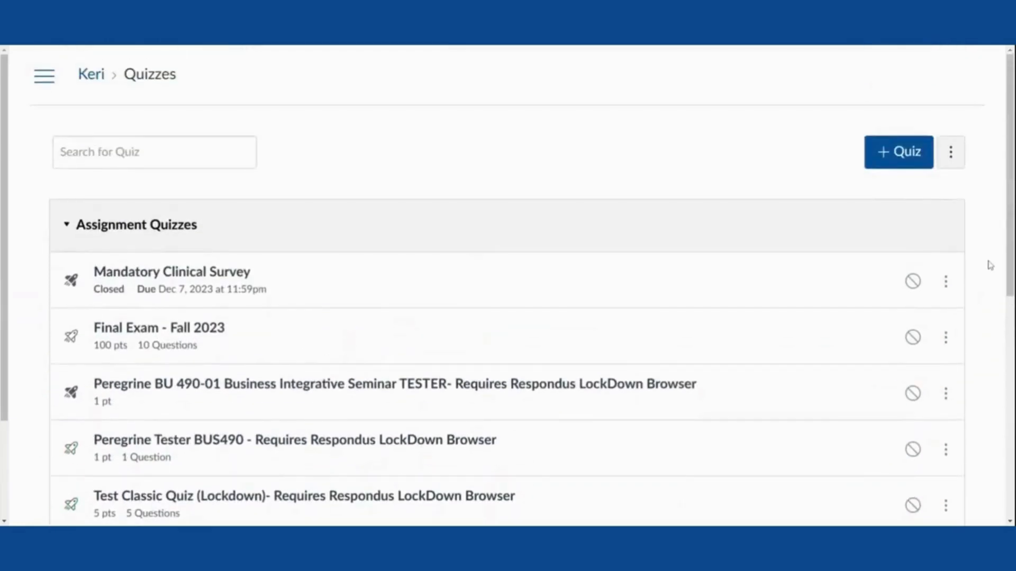
click(895, 153)
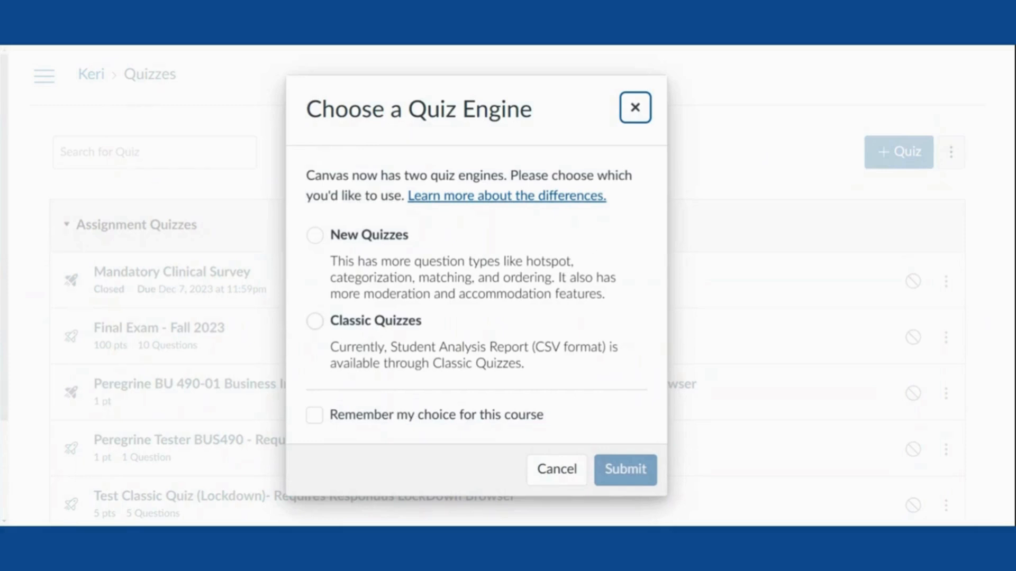
click(315, 321)
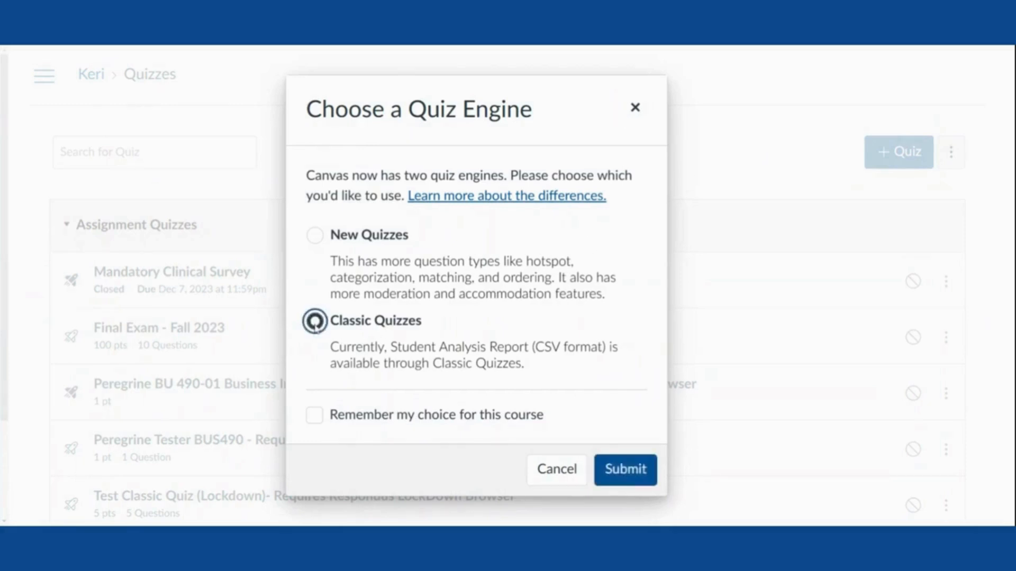
click(316, 237)
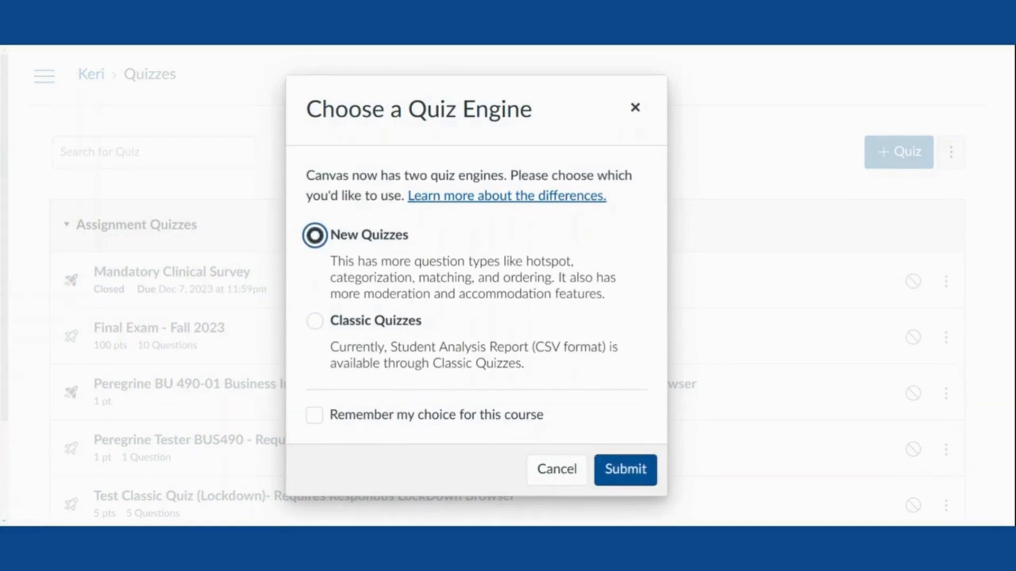
click(635, 470)
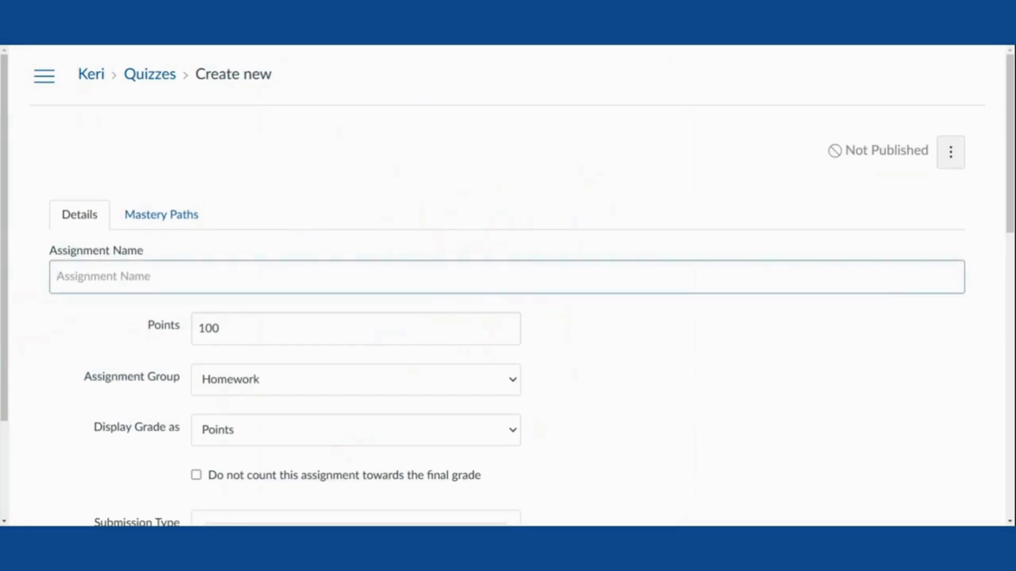
text(Example)
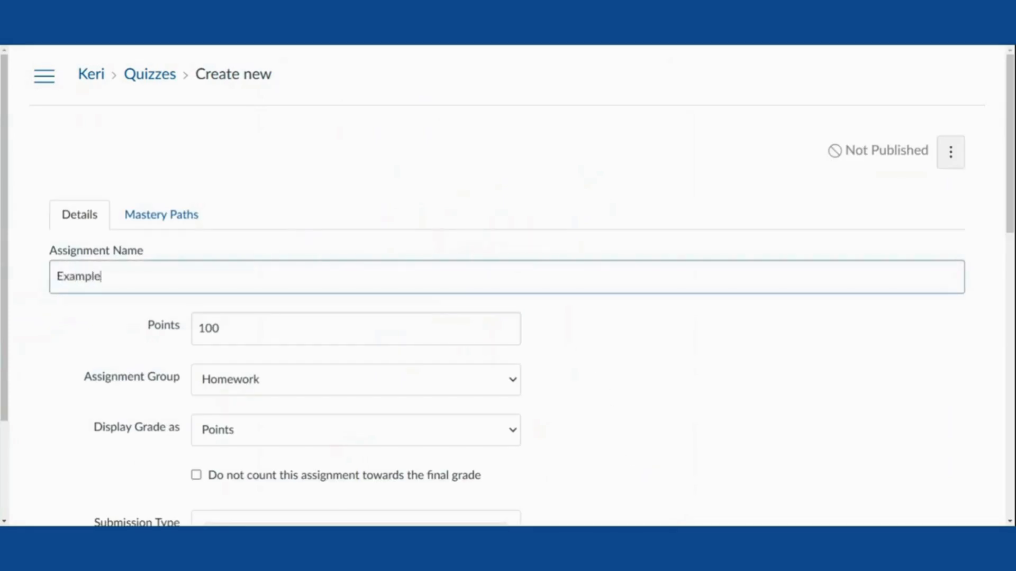
click(684, 394)
Review the Example quiz's points, submission type and assign access fields, and open the quiz in Build mode
scroll(666, 381, down, 2)
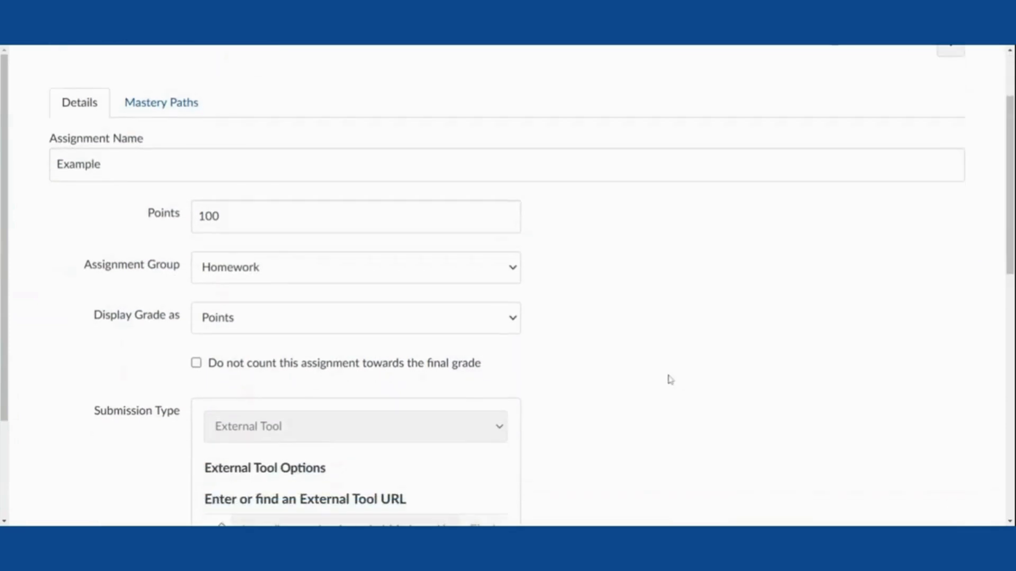
click(221, 216)
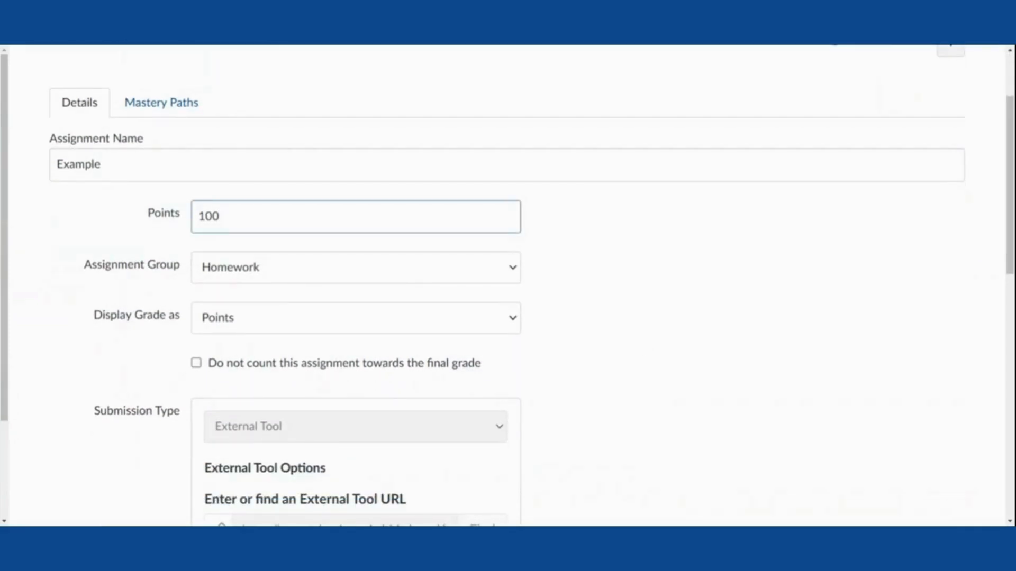
double_click(205, 217)
click(715, 360)
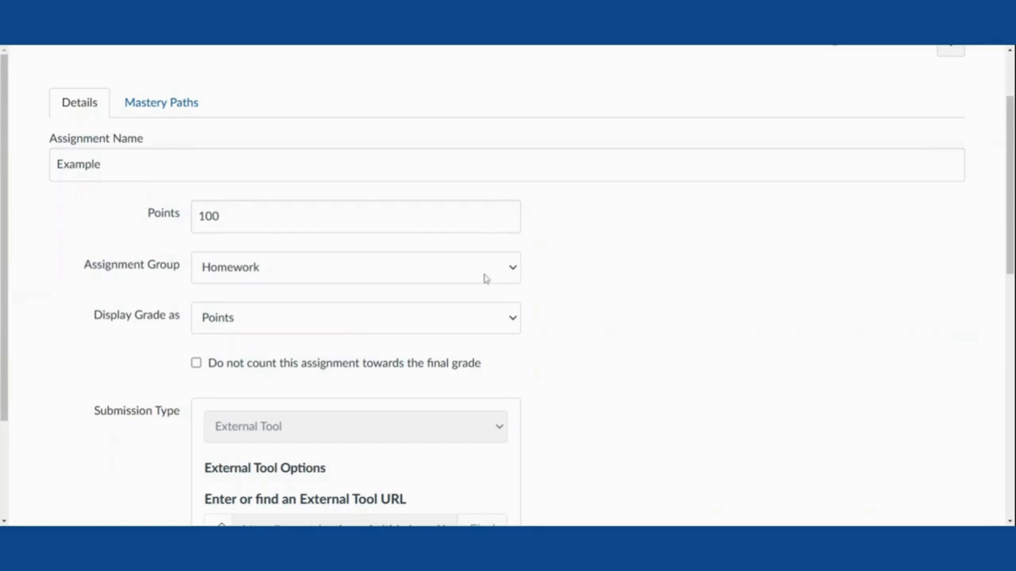
scroll(596, 308, down, 4)
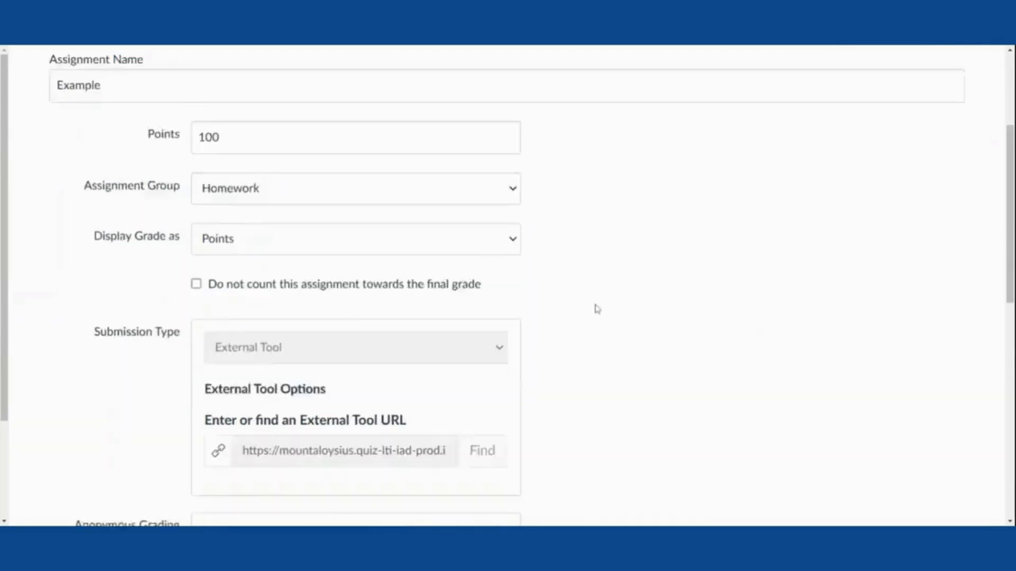
scroll(658, 220, down, 4)
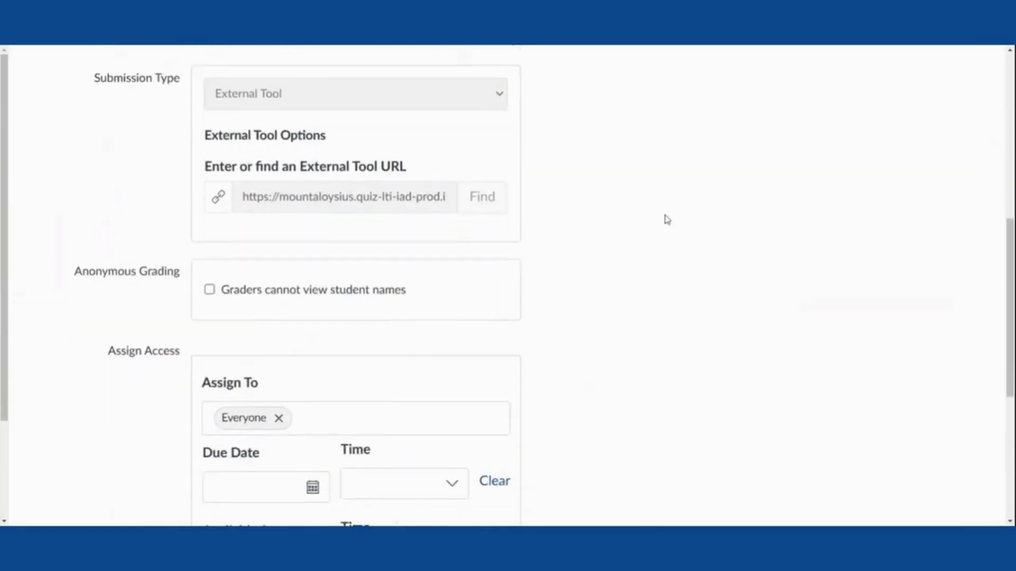
scroll(651, 227, down, 3)
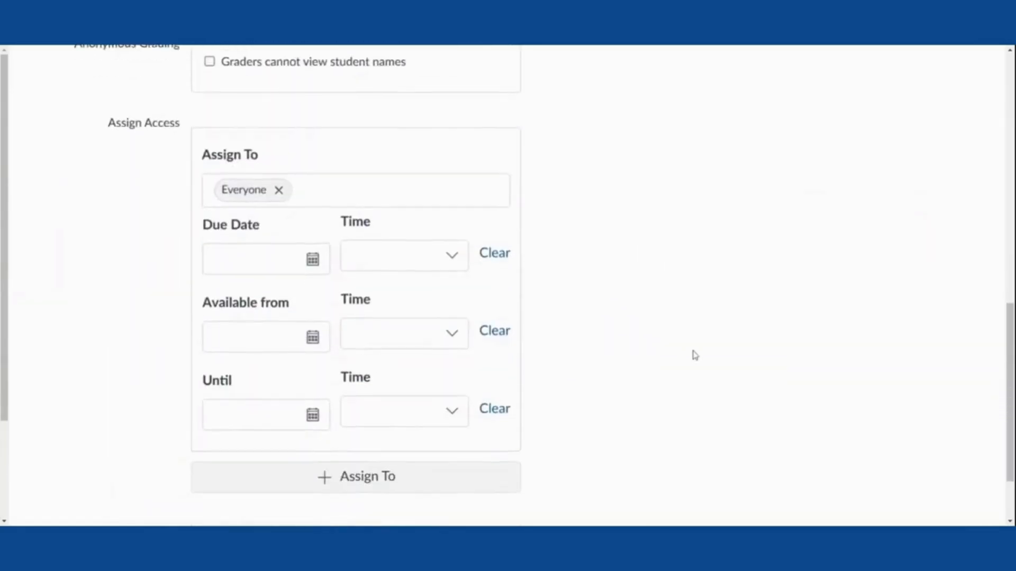
scroll(682, 355, down, 2)
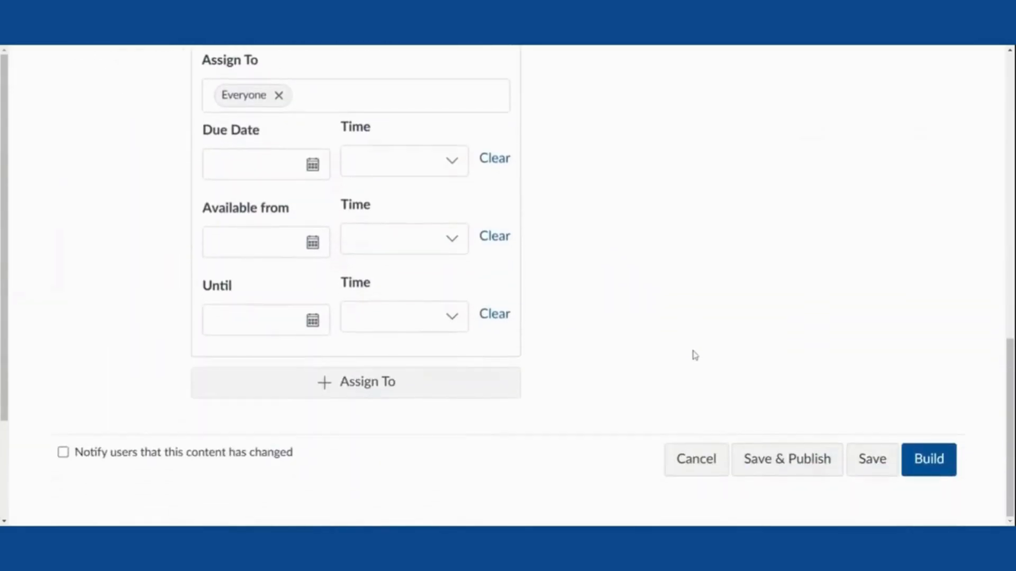
click(931, 471)
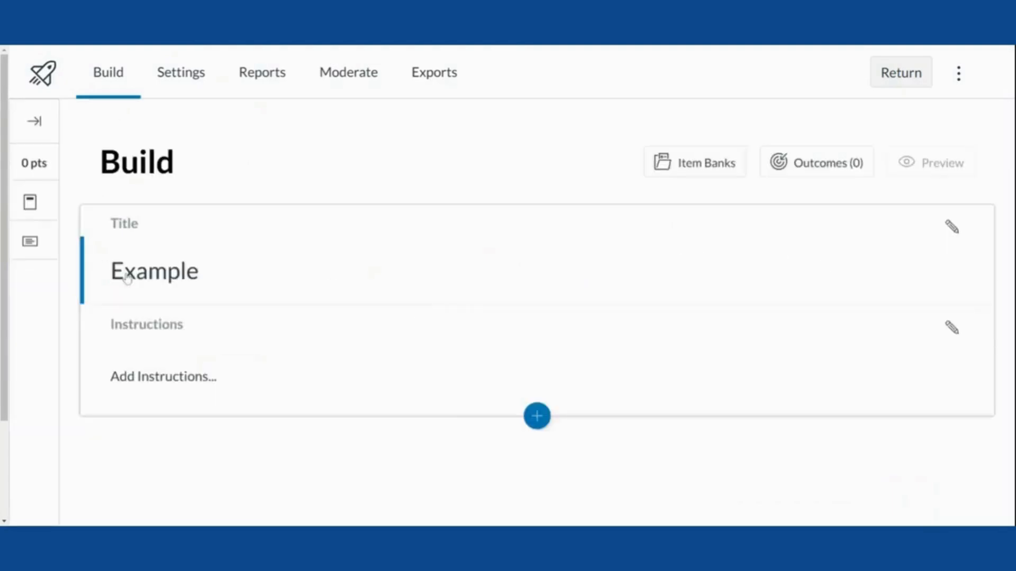
Open the quiz title and instructions for editing, look over the text editor, and close it without adding any text
click(170, 281)
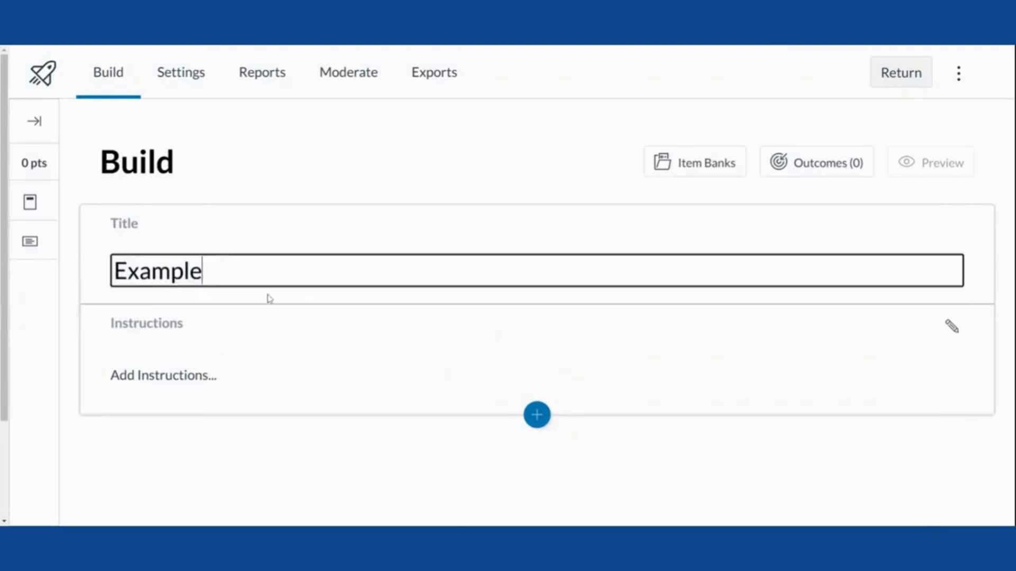
click(208, 386)
scroll(286, 304, down, 4)
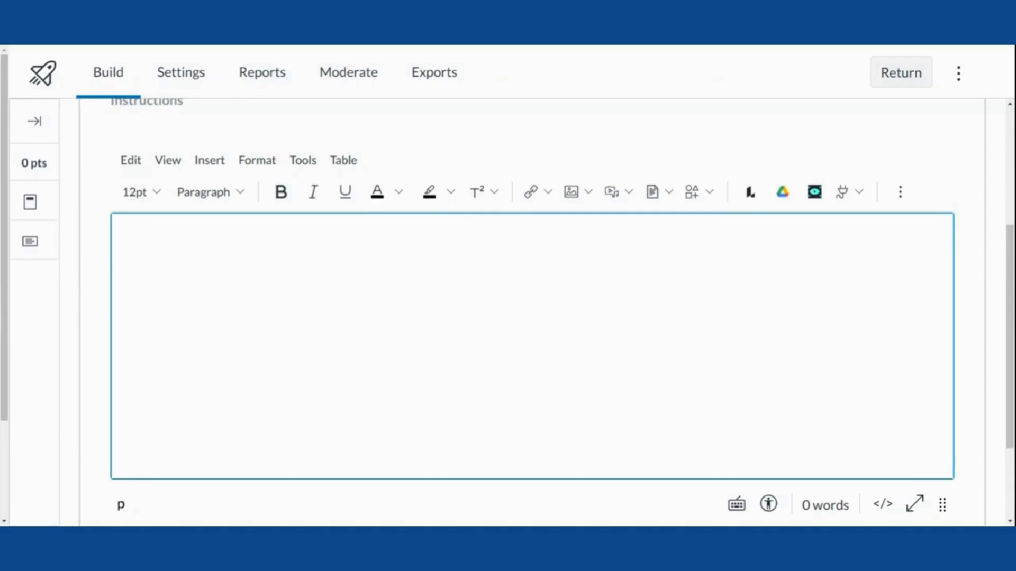
scroll(532, 312, down, 2)
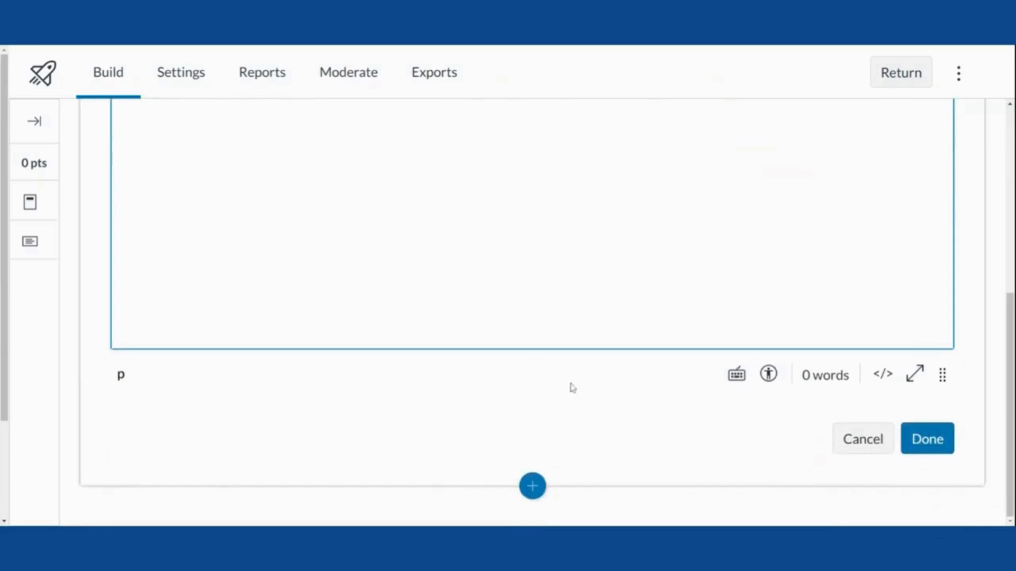
click(921, 443)
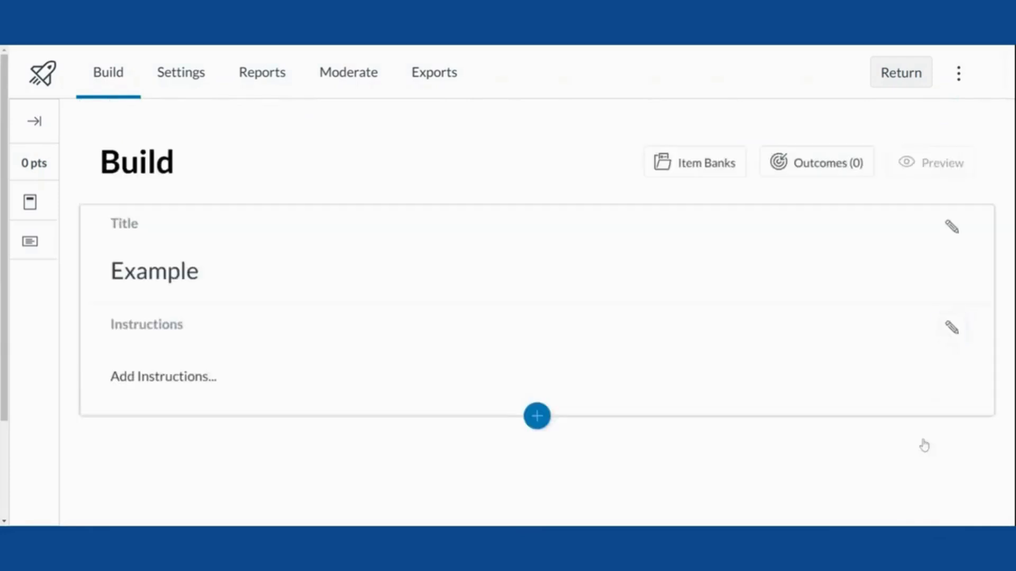
Insert a stimulus after the multiple-choice question in the Example quiz and title it Example
click(536, 418)
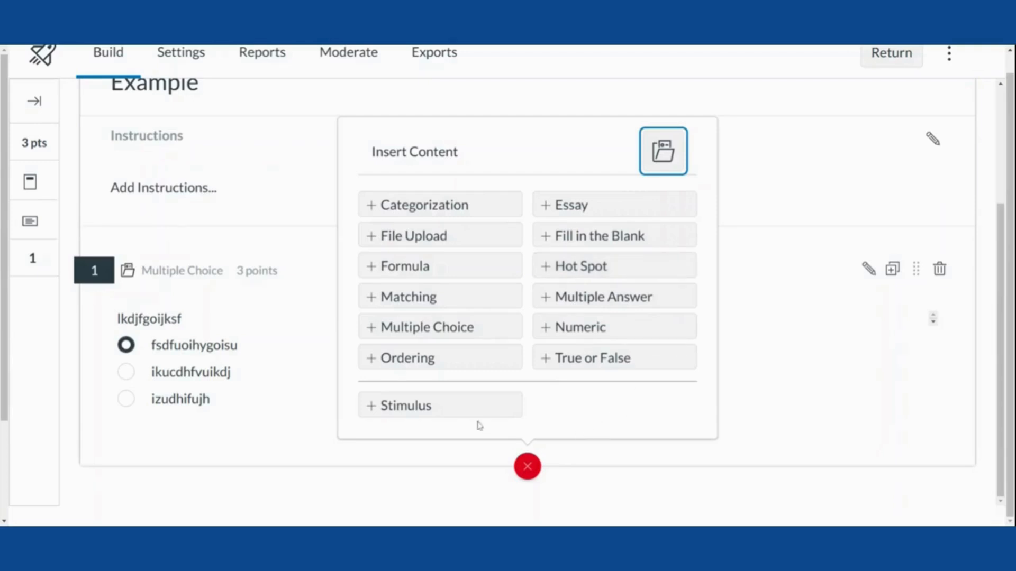
click(456, 413)
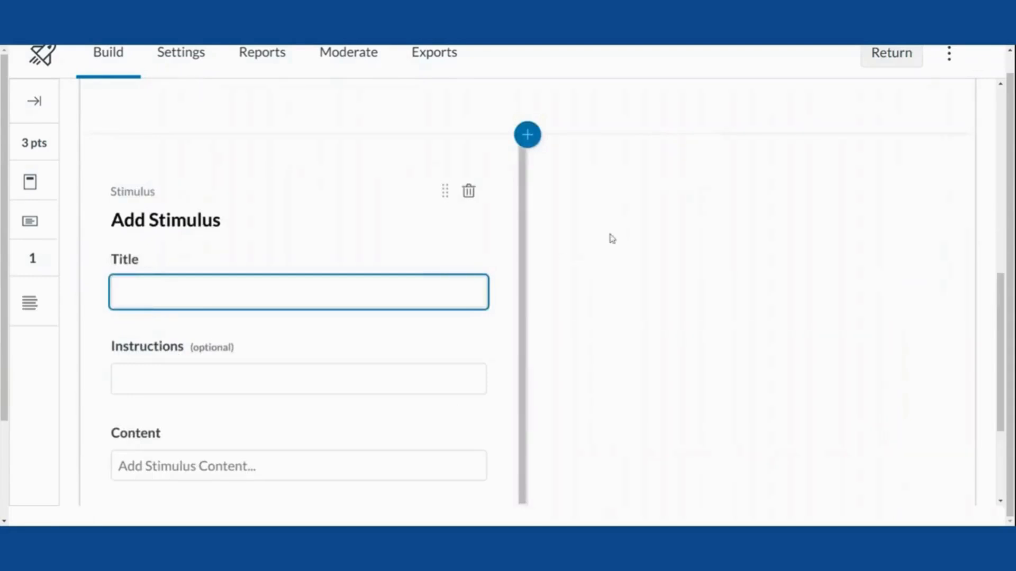
scroll(622, 258, up, 1)
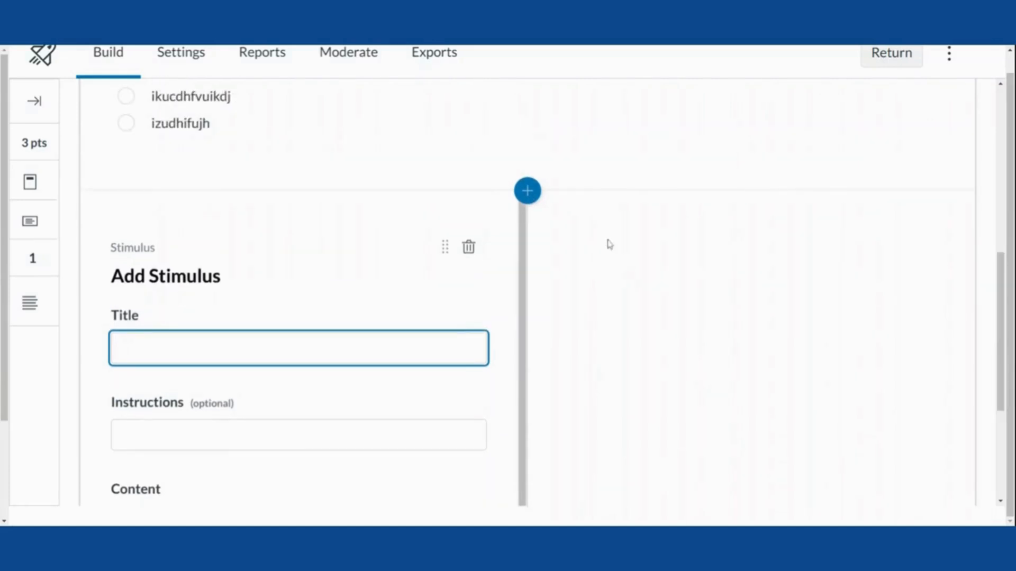
click(536, 196)
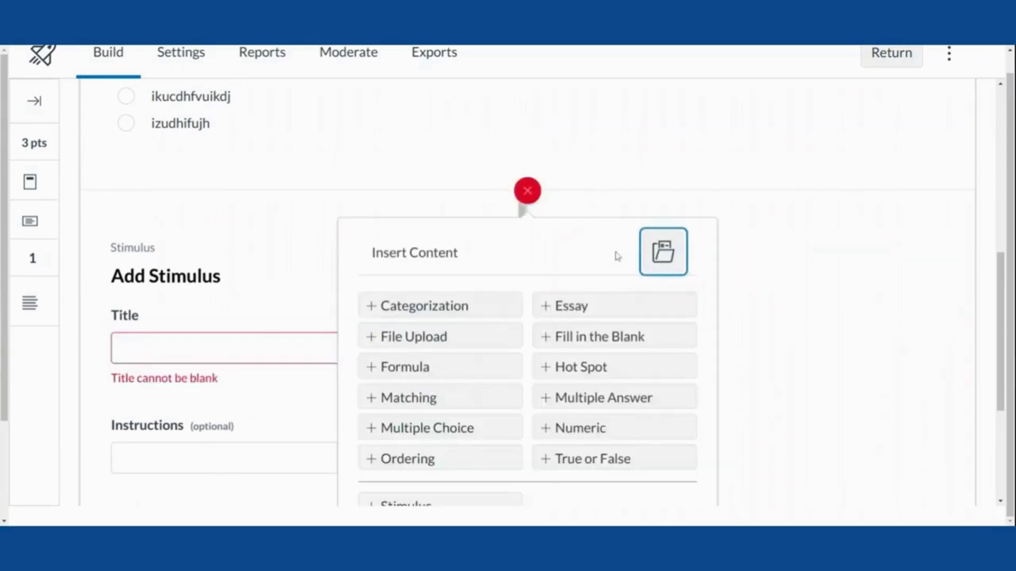
scroll(751, 384, down, 1)
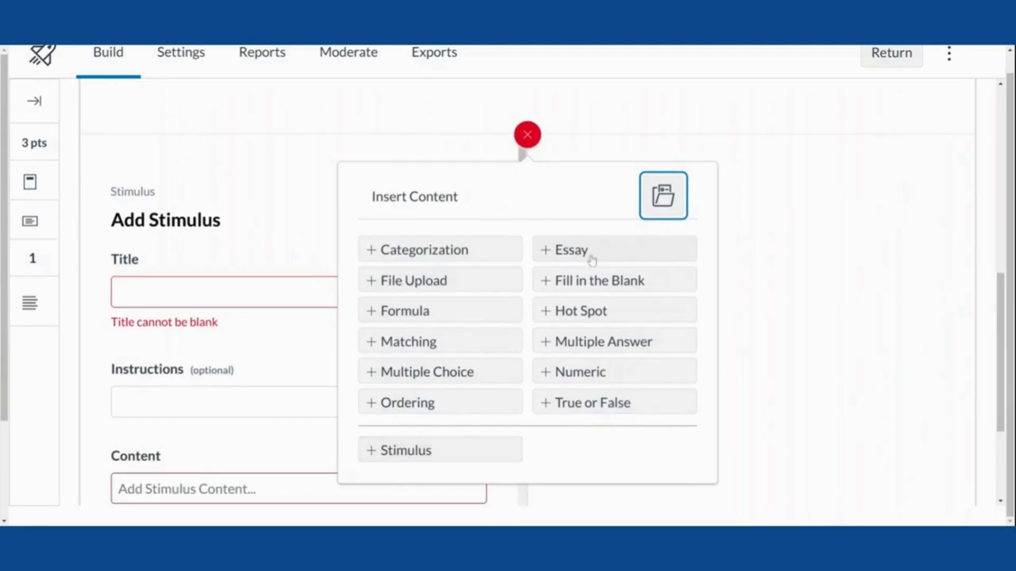
click(121, 292)
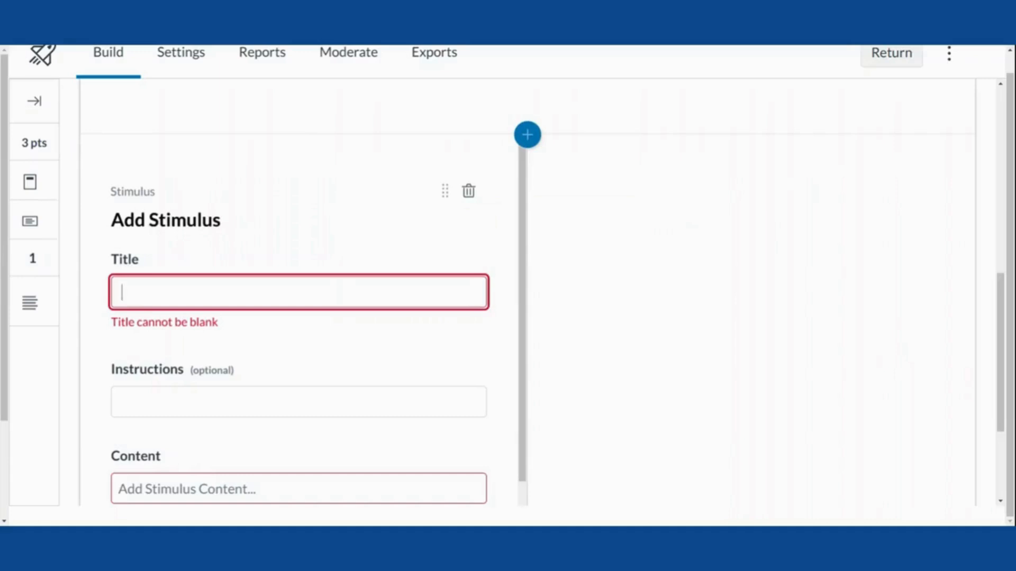
text(Example)
key(Tab)
Enter "Example Content" as the stimulus content
scroll(310, 299, down, 3)
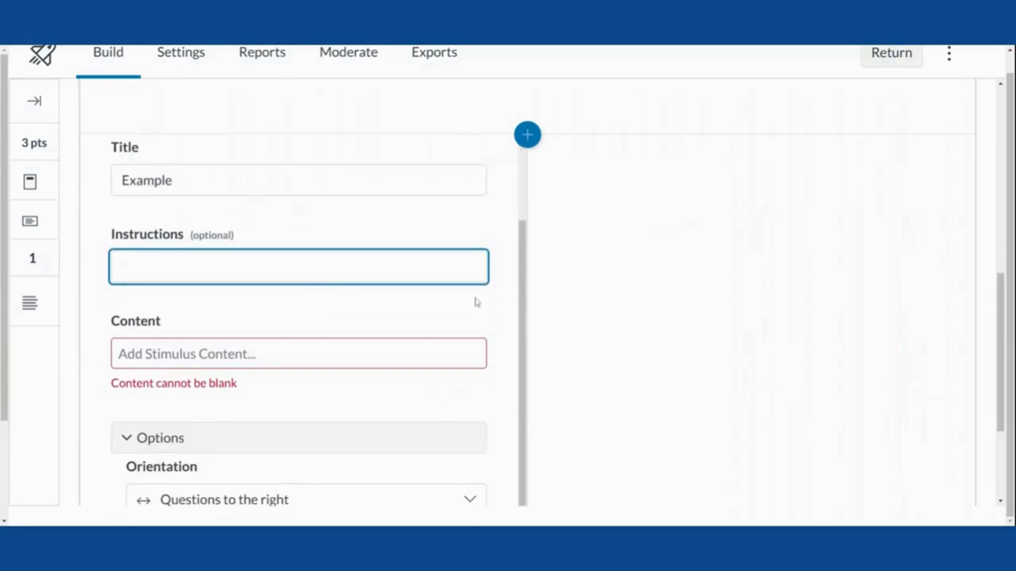
click(290, 354)
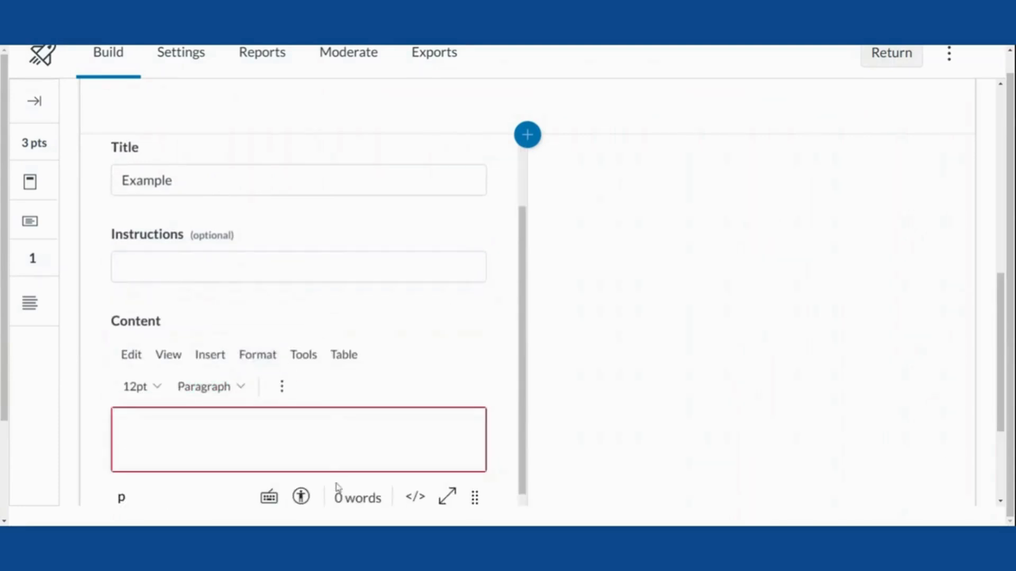
text(Example I)
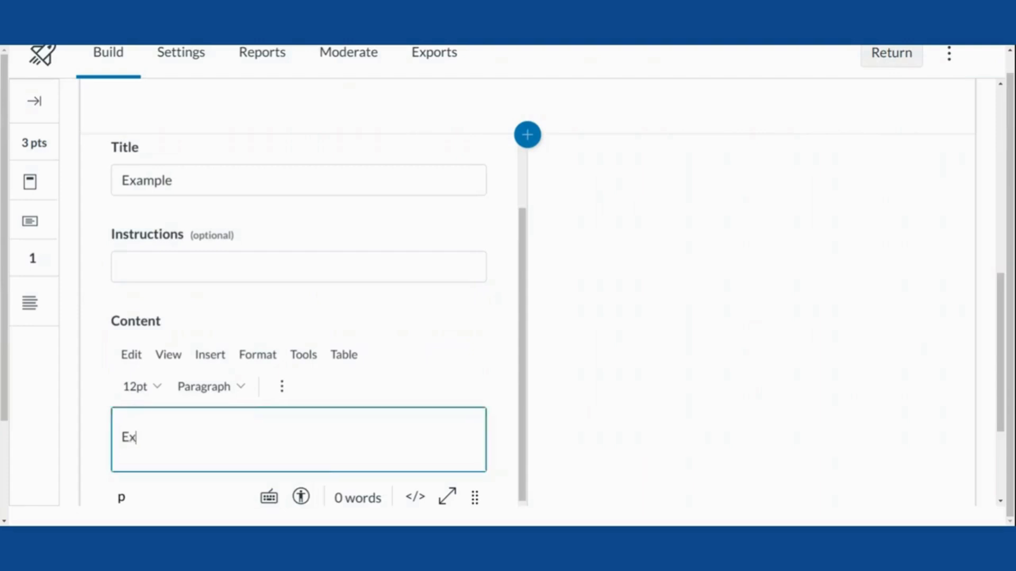
key(BackSpace)
key(BackSpace)
text(Content)
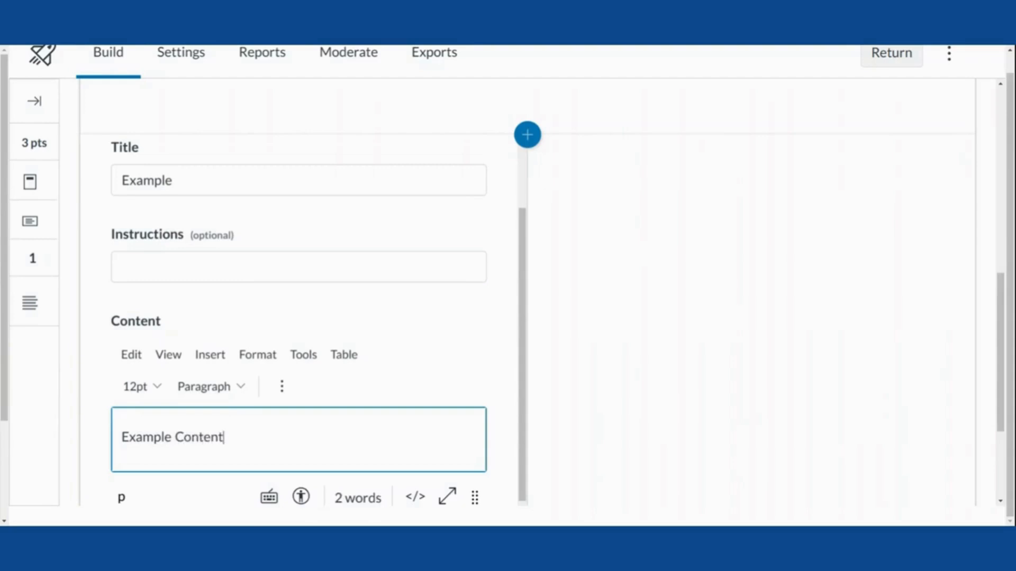
click(468, 290)
Look over the stimulus form and the content editor's extra formatting tools, including the choices for inserting images
scroll(502, 349, down, 2)
scroll(486, 337, up, 1)
scroll(481, 334, up, 3)
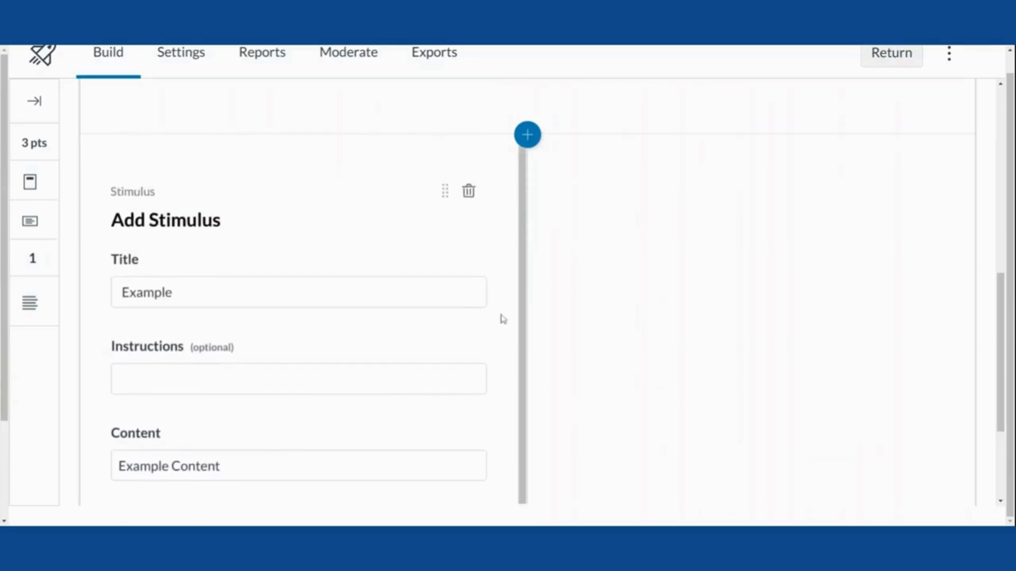
scroll(497, 336, down, 1)
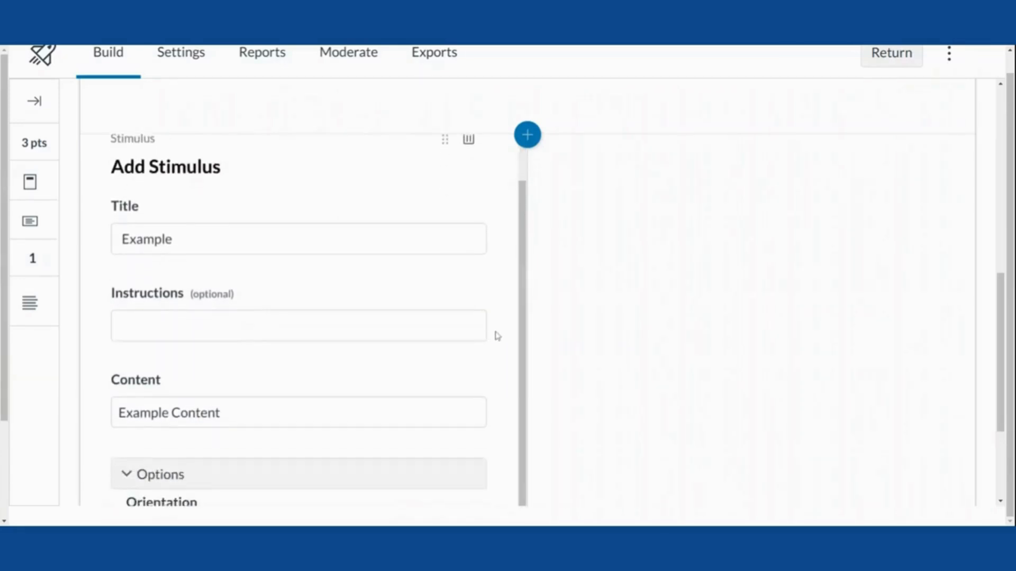
click(400, 422)
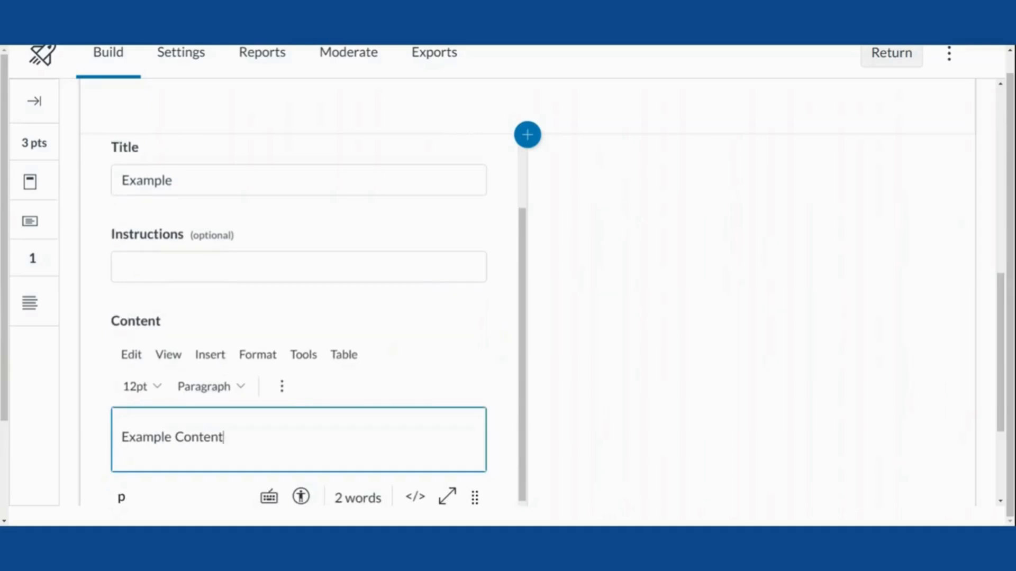
scroll(462, 362, down, 1)
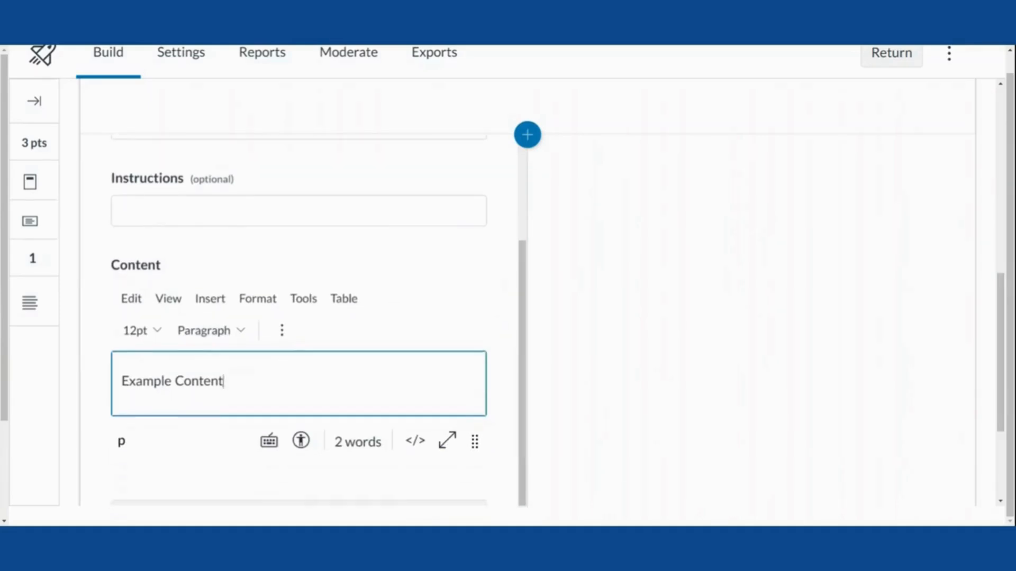
click(285, 333)
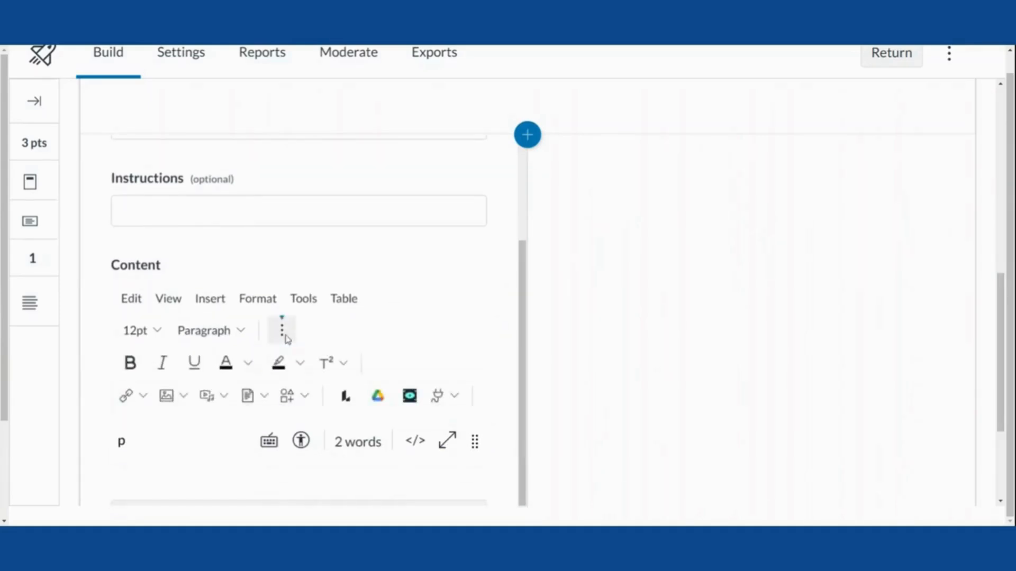
scroll(356, 340, down, 2)
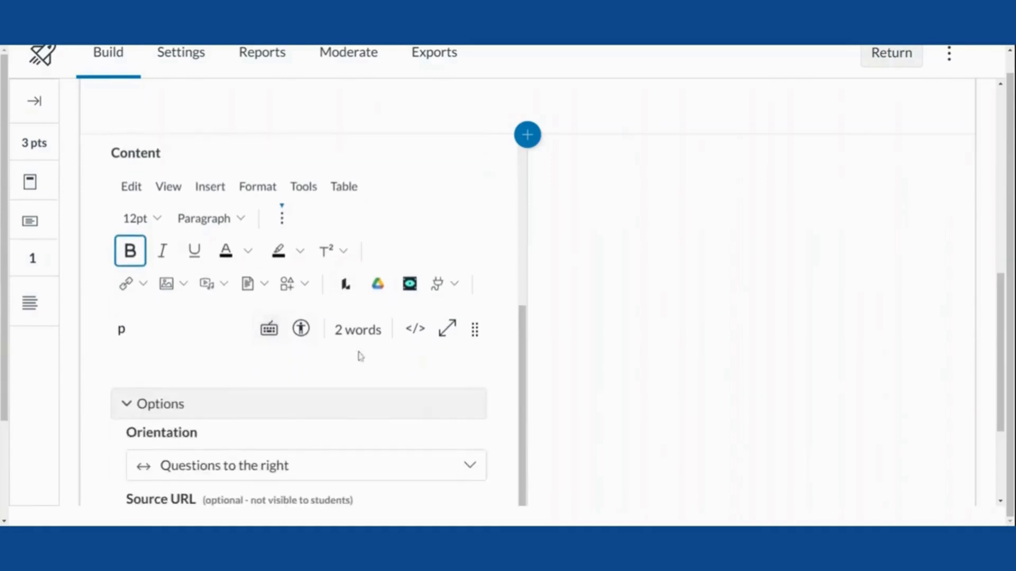
click(170, 288)
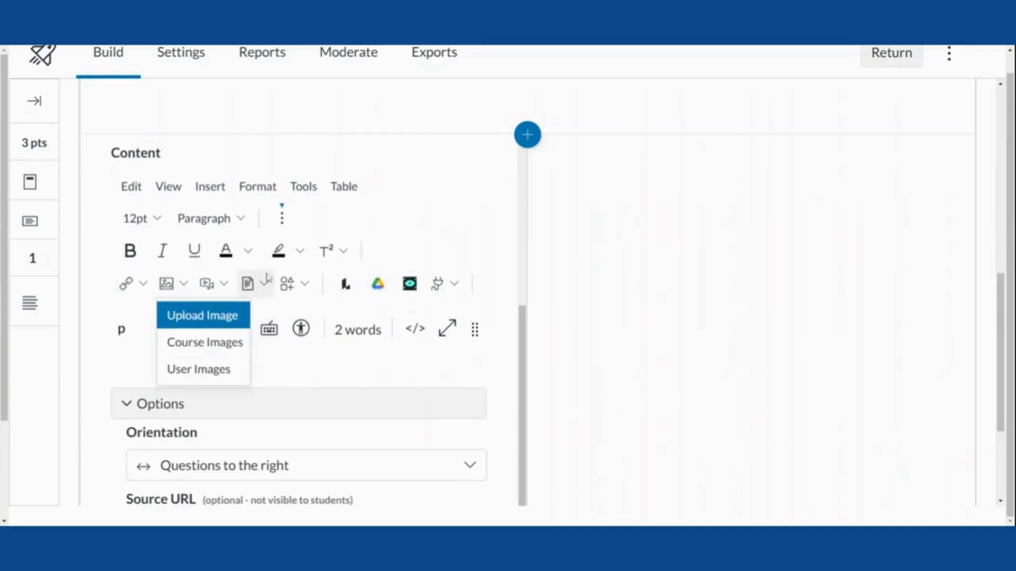
click(460, 215)
scroll(168, 239, up, 1)
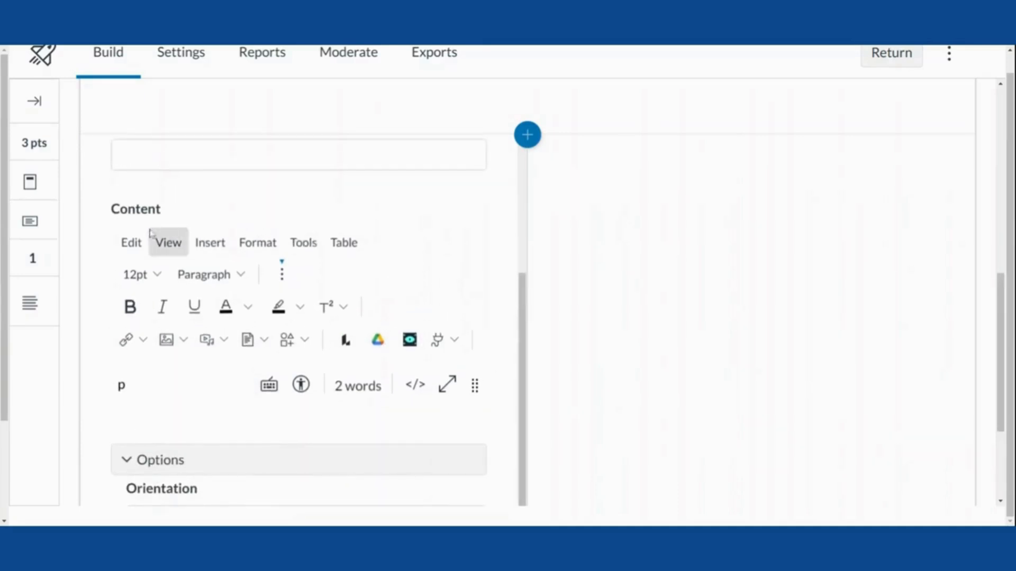
Try the Questions below orientation for the stimulus, and switch it back to Questions to the right
scroll(272, 365, down, 4)
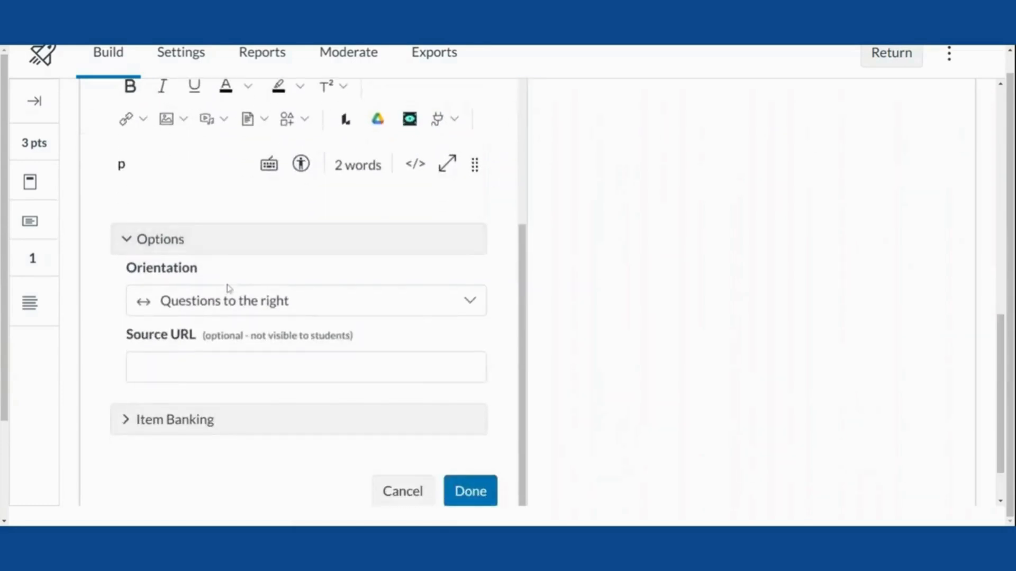
scroll(223, 283, down, 1)
click(283, 248)
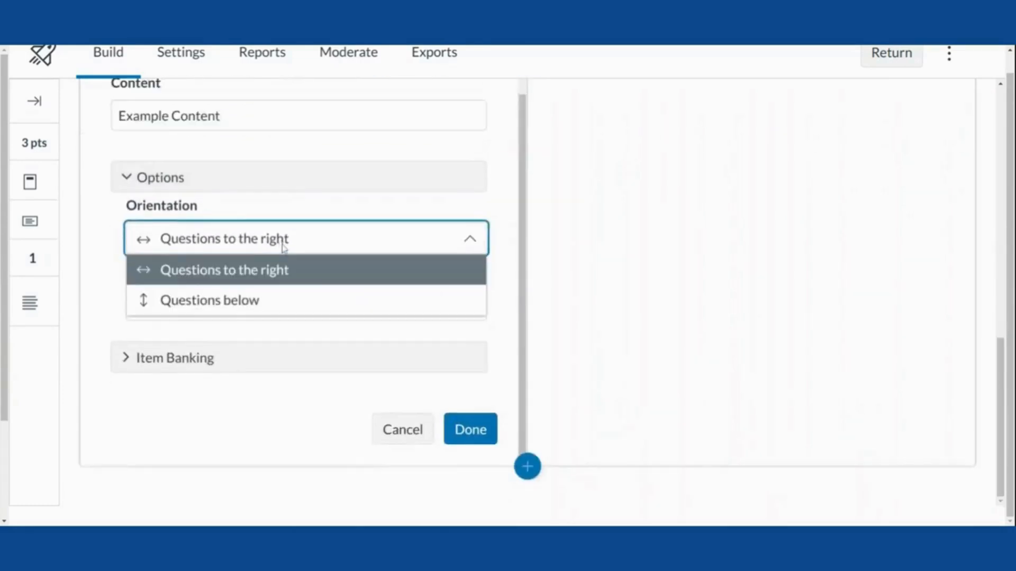
click(267, 314)
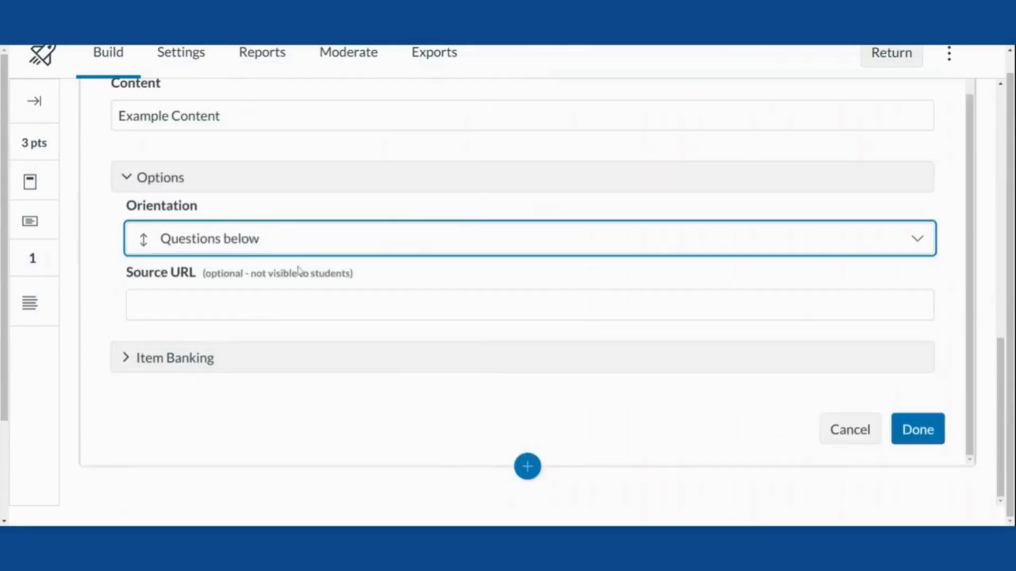
click(263, 244)
click(256, 272)
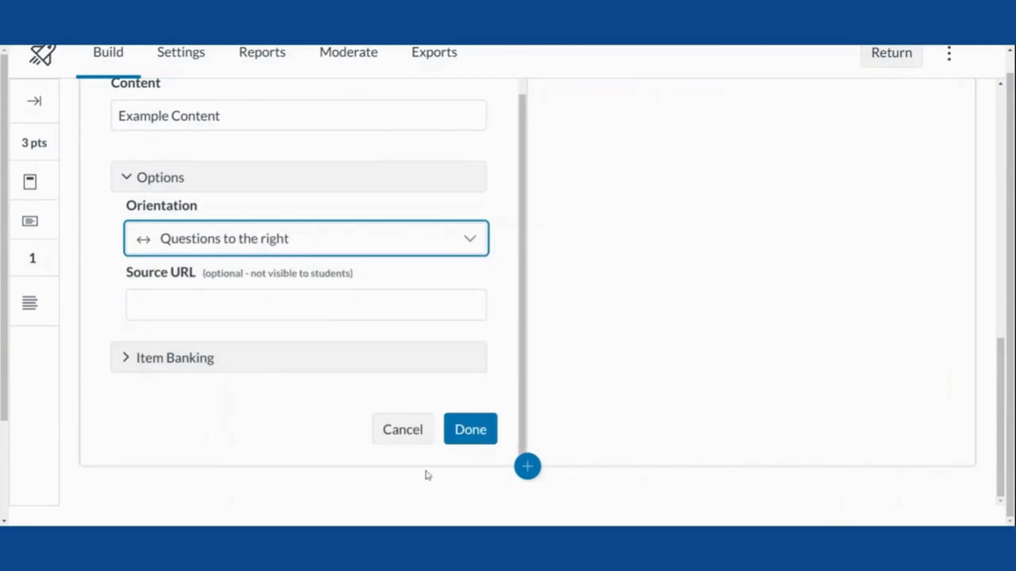
Check the stimulus entries and save the Example stimulus to the quiz
scroll(320, 272, up, 3)
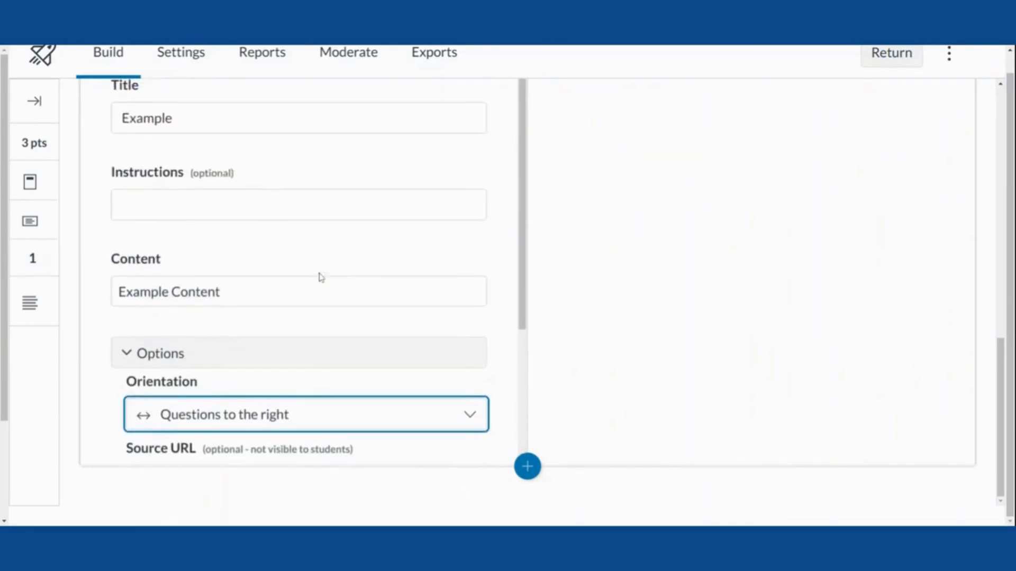
scroll(435, 270, down, 3)
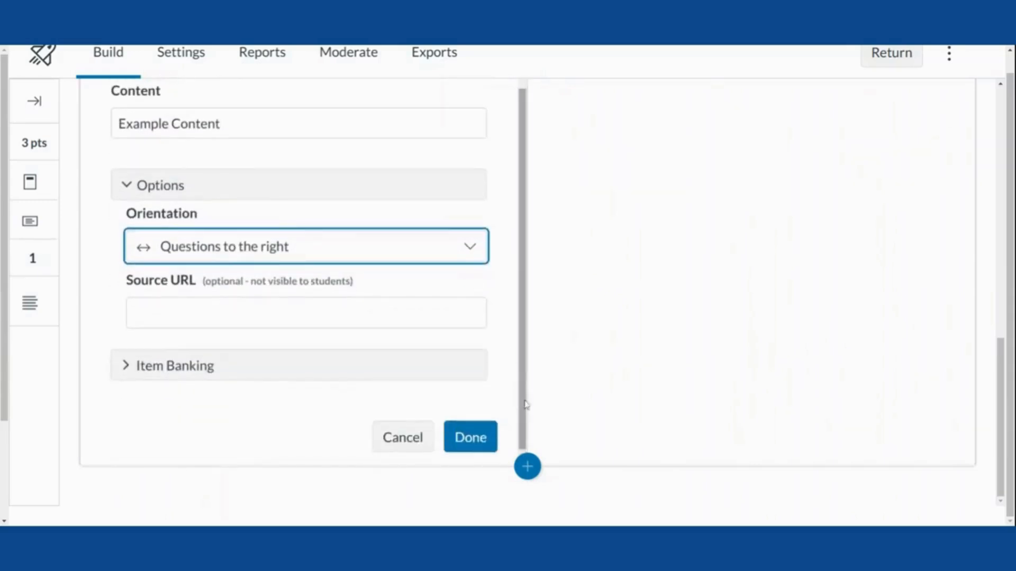
click(469, 447)
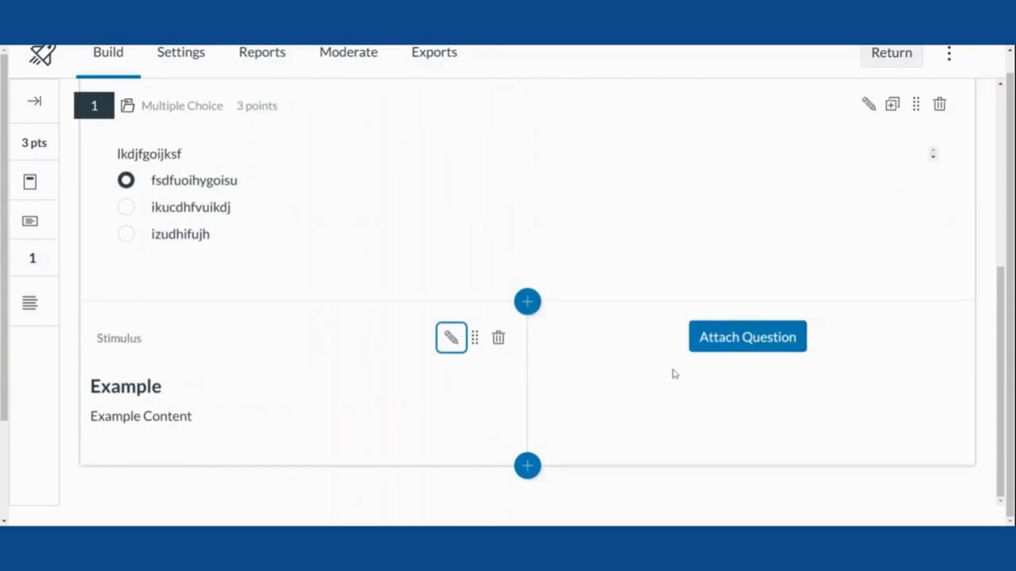
Attach a Matching question to the Example stimulus and open its question stem for editing
click(754, 344)
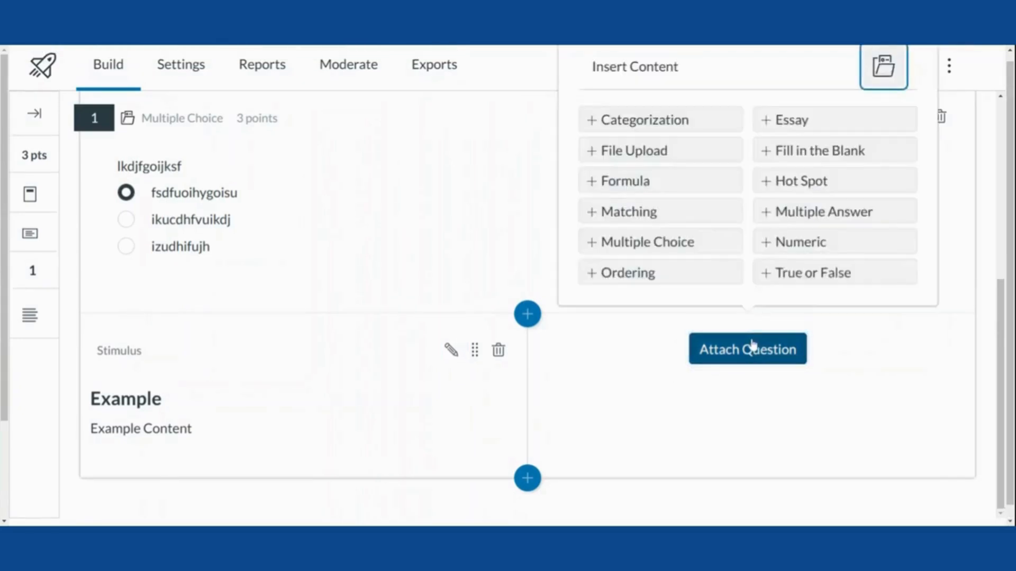
click(656, 211)
scroll(738, 417, down, 2)
scroll(737, 420, up, 2)
scroll(349, 444, down, 4)
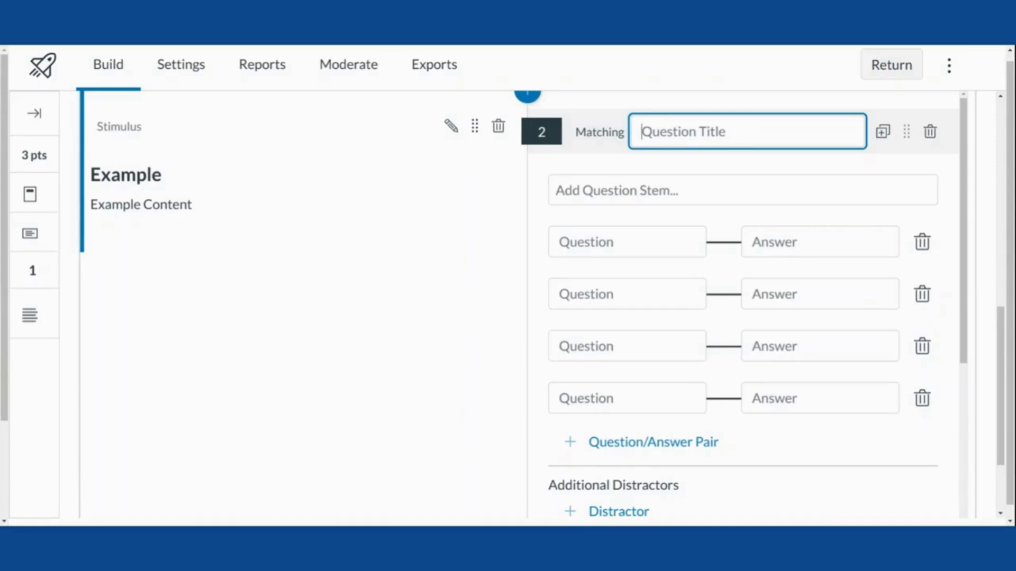
click(794, 190)
Review the matching question's options, grading and points settings, and try to save it with its fields blank
scroll(796, 234, down, 10)
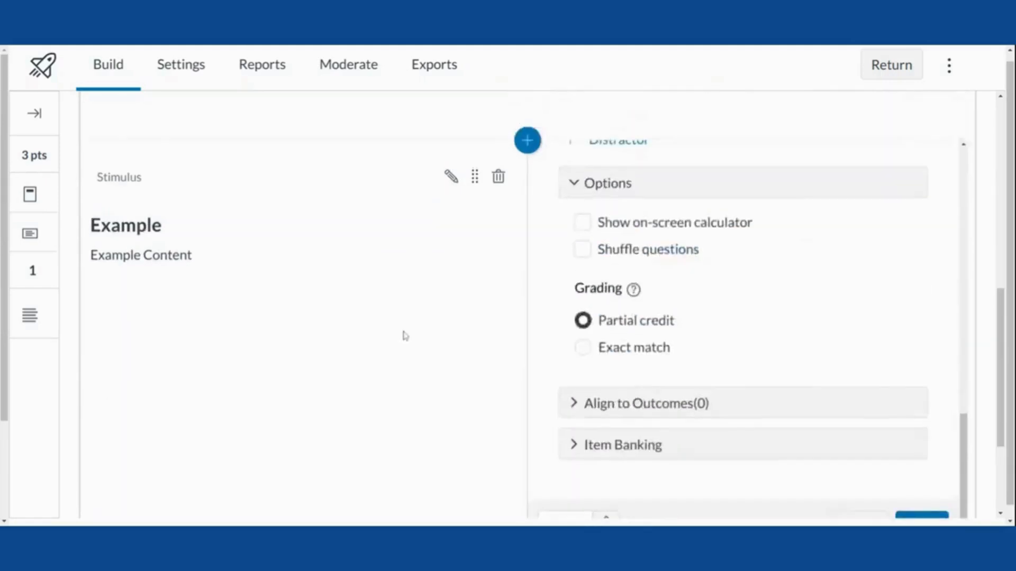
scroll(405, 337, up, 3)
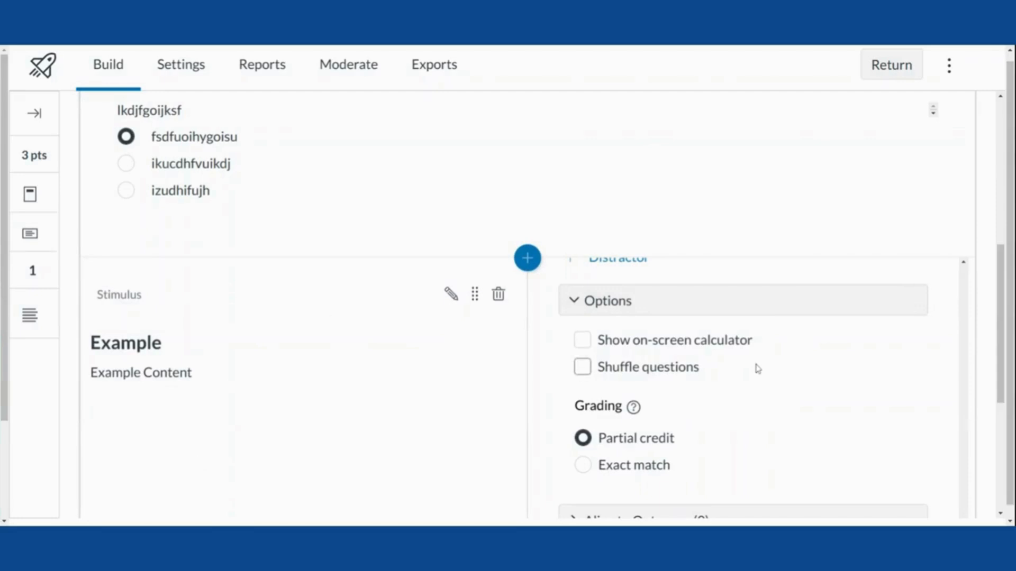
scroll(582, 341, down, 2)
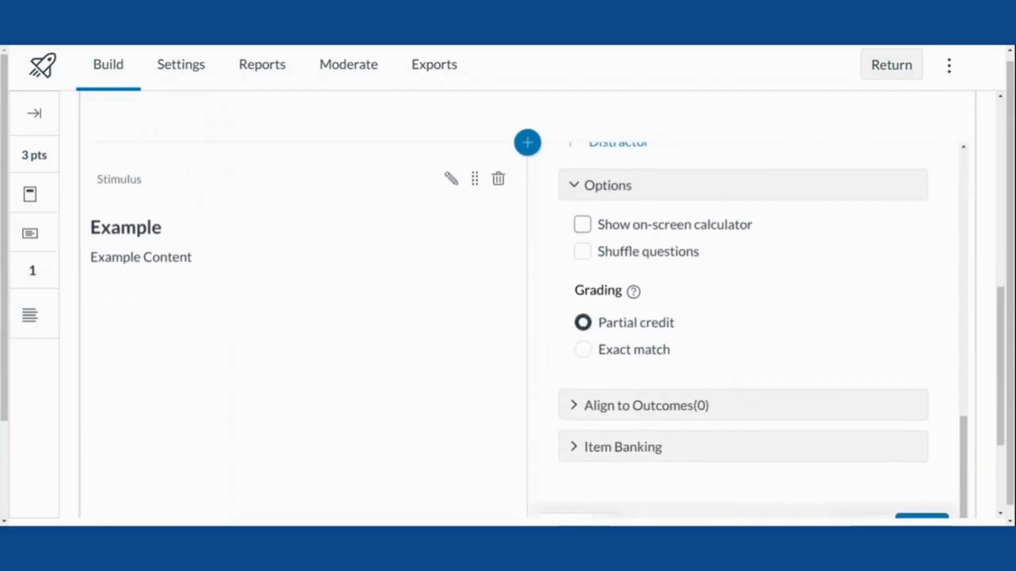
scroll(661, 349, down, 3)
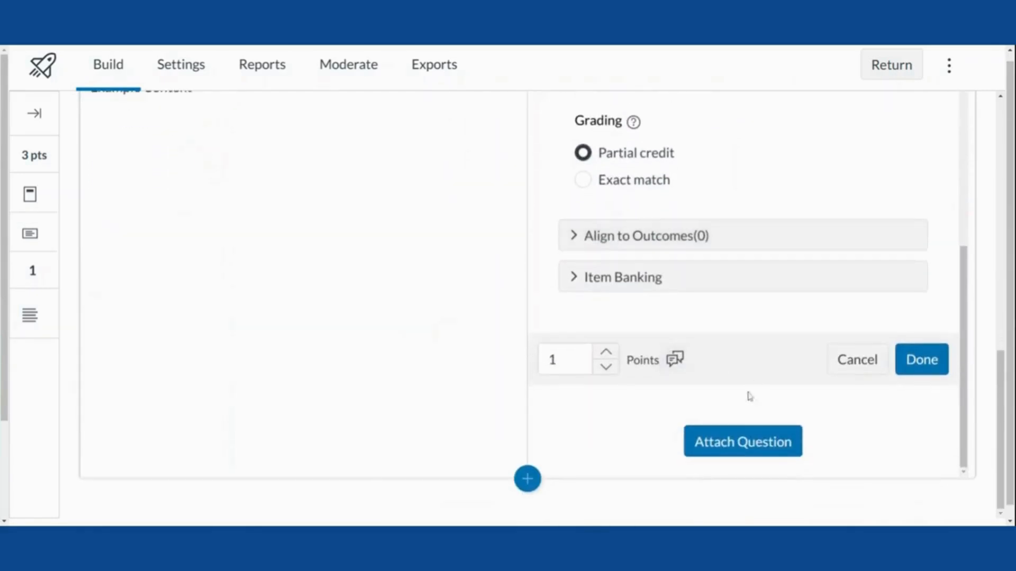
click(920, 370)
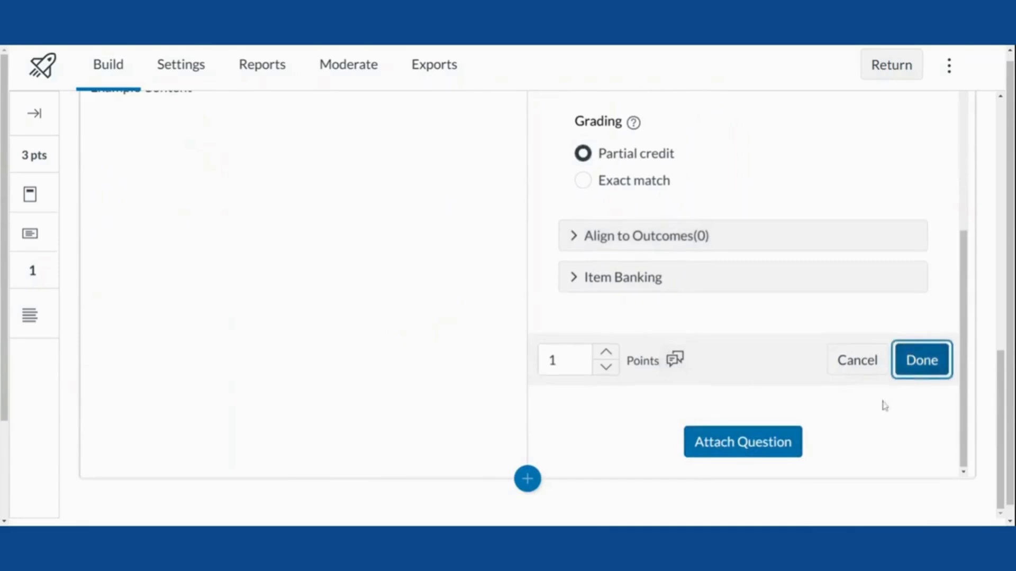
Try to attach a Multiple Choice question to the same stimulus
click(767, 442)
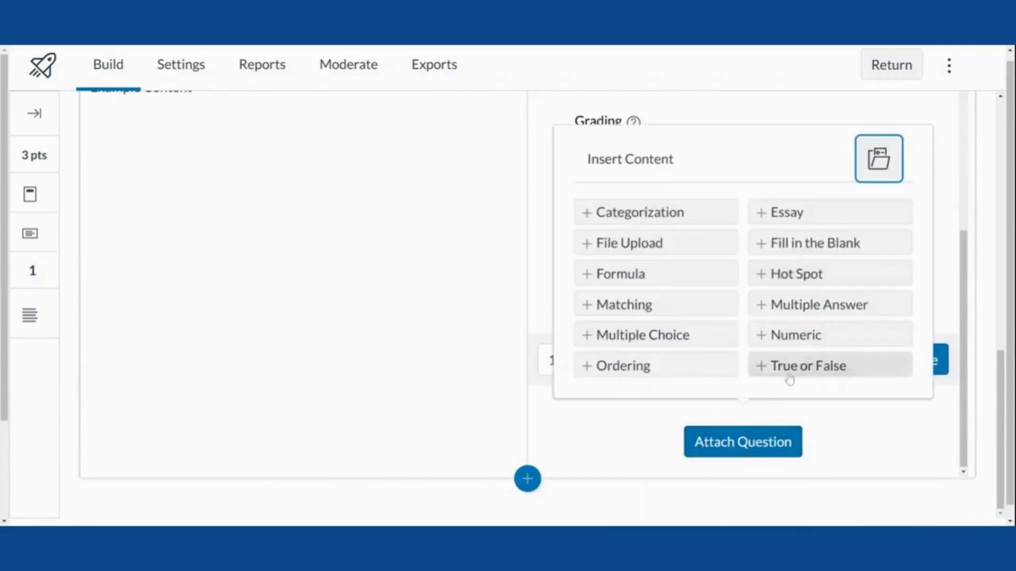
click(762, 335)
click(759, 445)
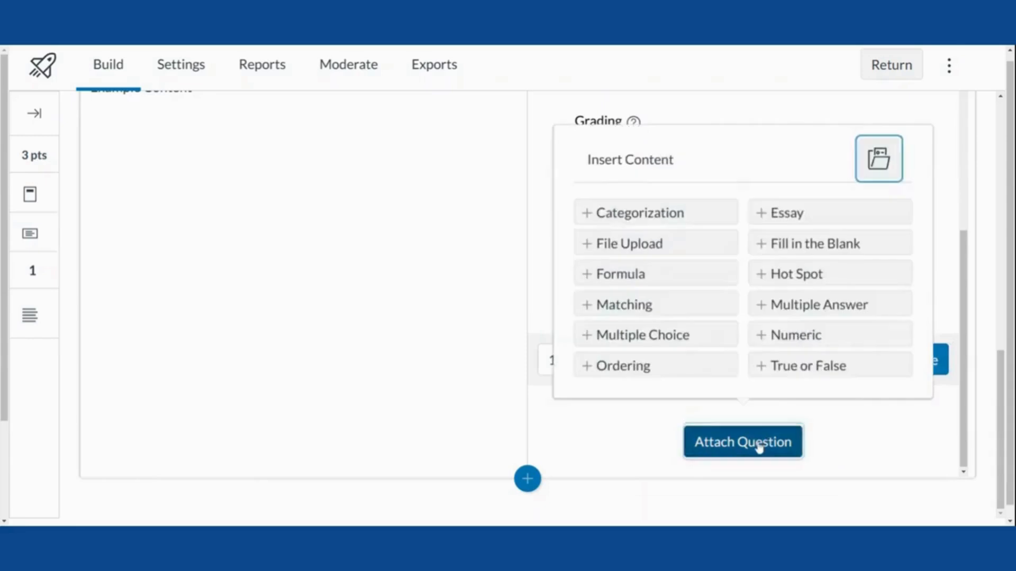
click(635, 341)
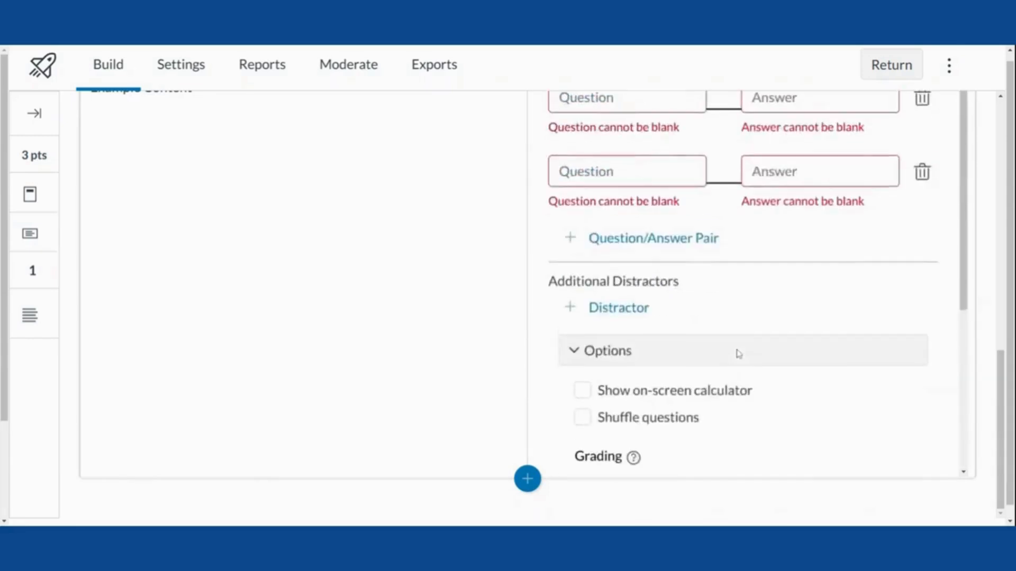
Open the Example quiz's settings and review the available options, from shuffling questions to hiding results from students
scroll(739, 354, up, 3)
scroll(741, 350, down, 8)
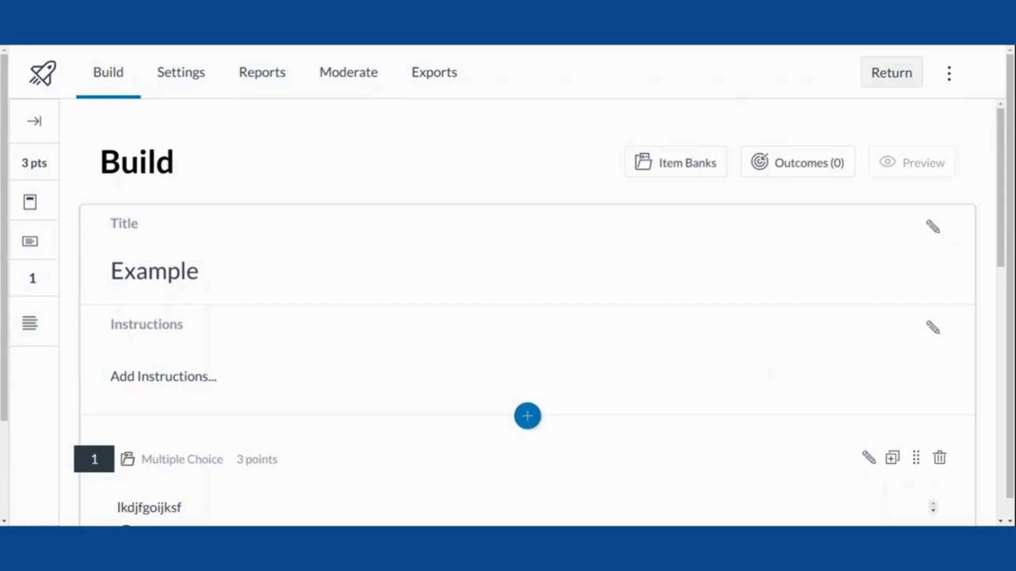
click(173, 83)
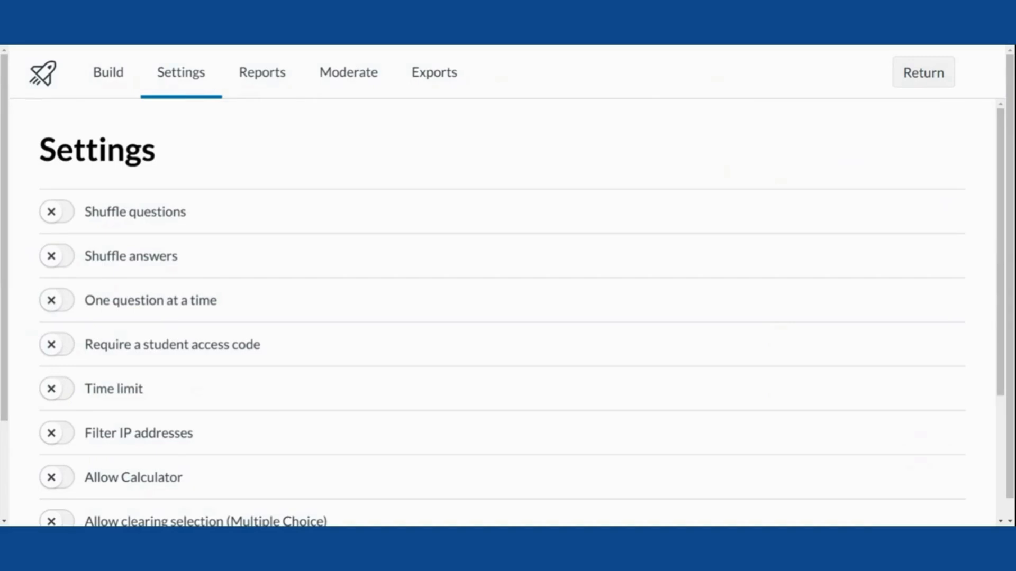
click(115, 78)
click(172, 81)
scroll(370, 166, down, 1)
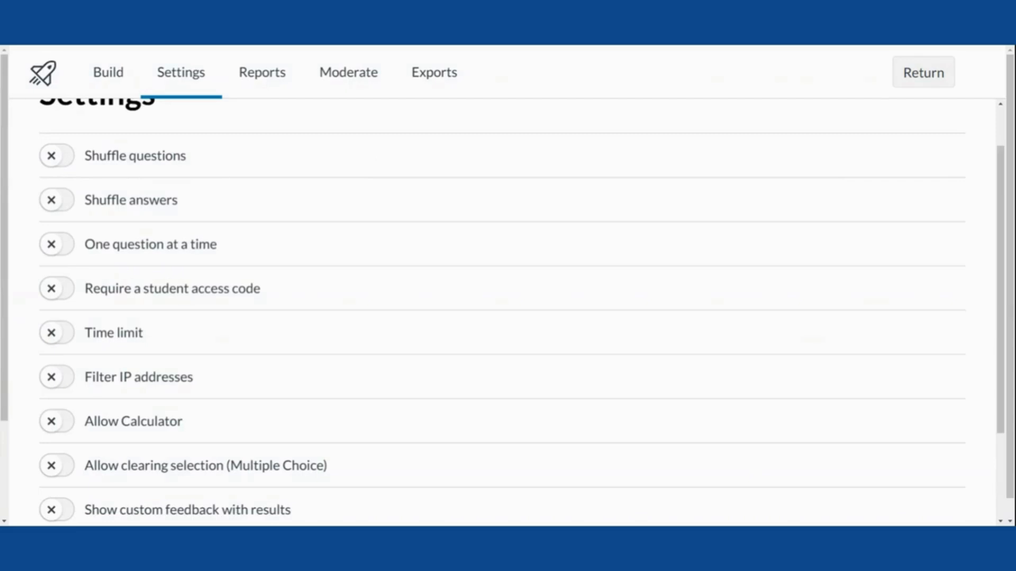
scroll(191, 209, down, 2)
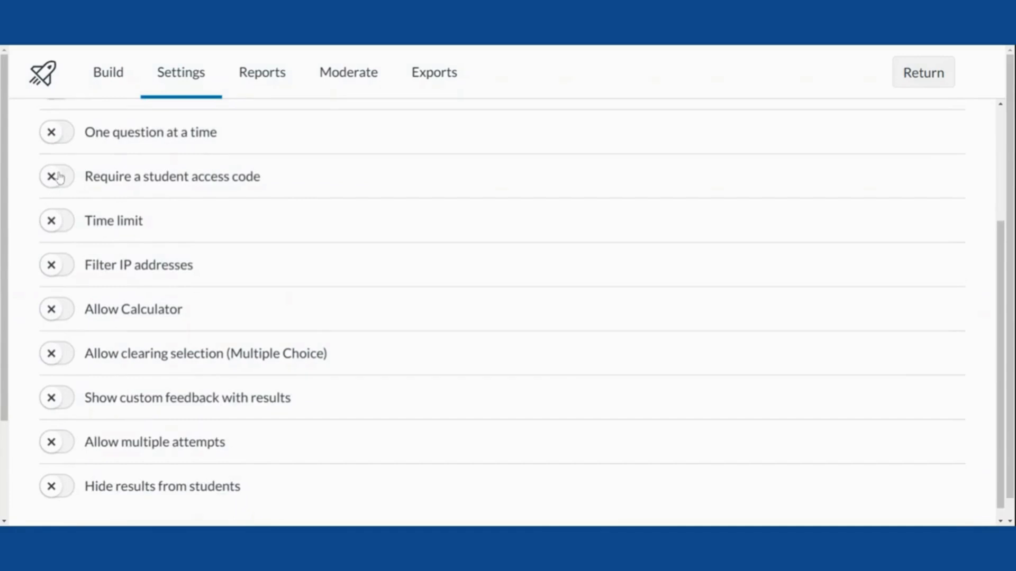
scroll(81, 204, down, 1)
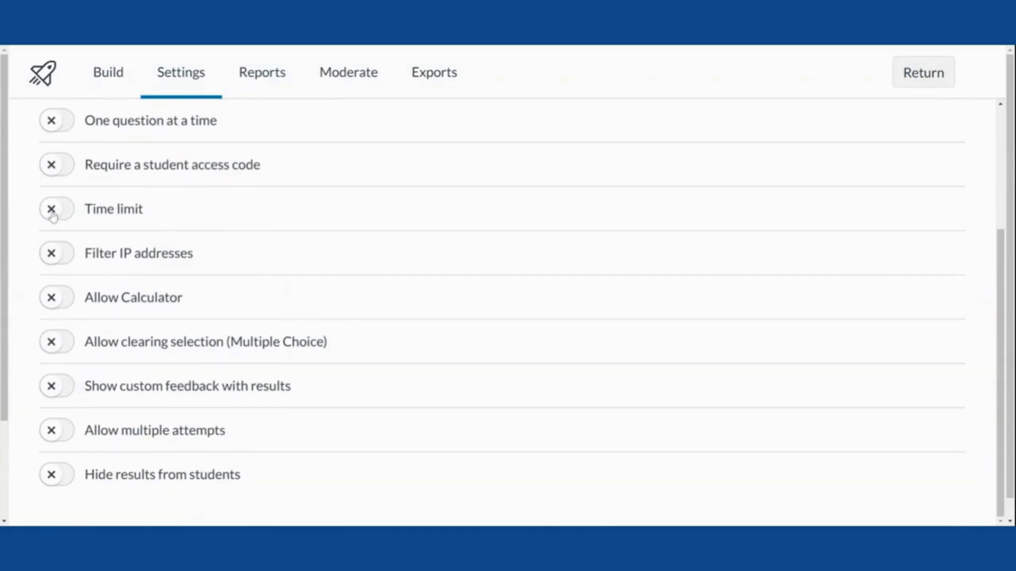
Switch on IP address filtering and the calculator to view their options, turning each one off again
click(49, 256)
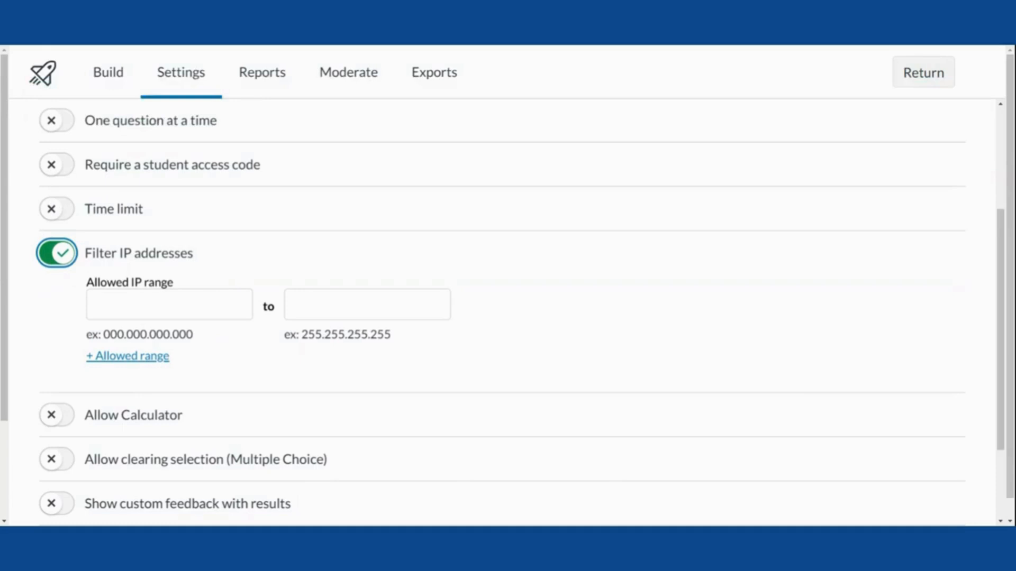
click(69, 257)
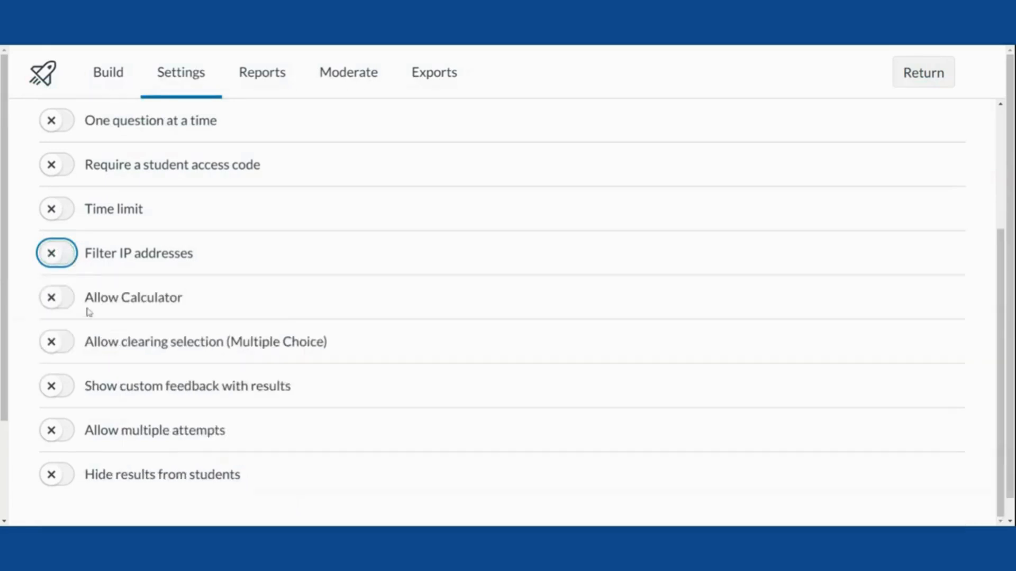
click(58, 305)
scroll(125, 315, down, 1)
scroll(126, 314, down, 1)
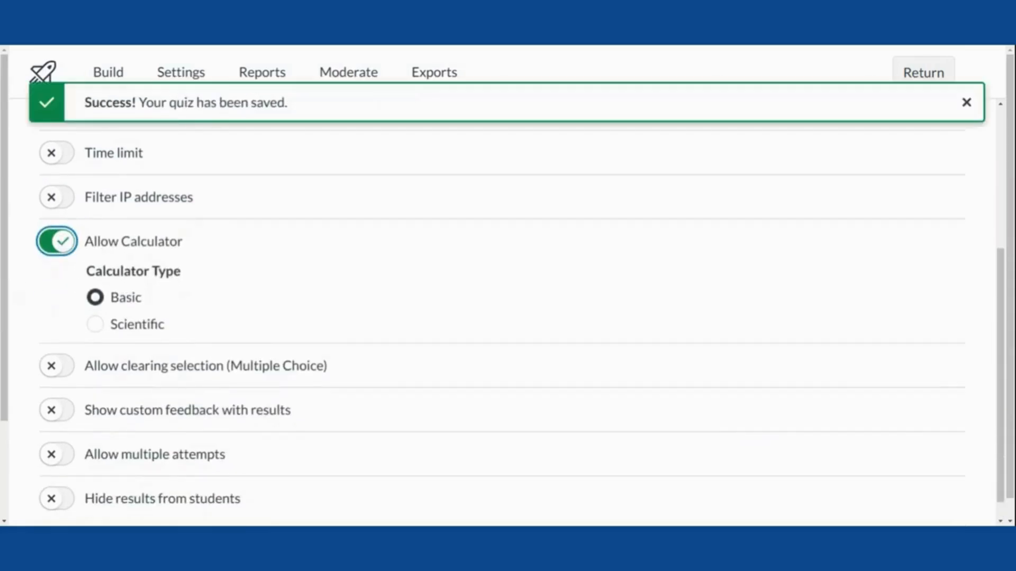
click(56, 242)
scroll(52, 331, down, 1)
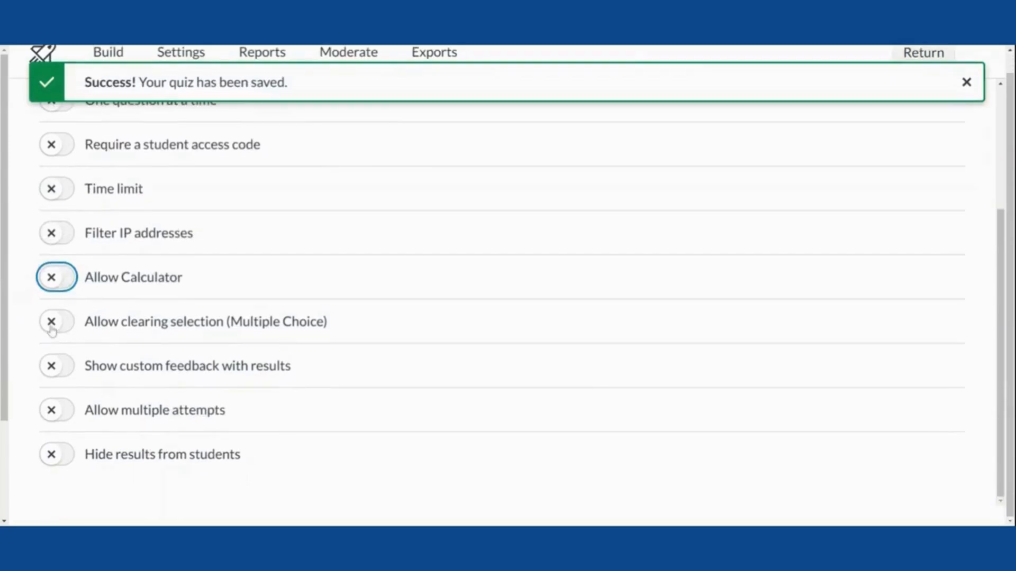
Switch on clearing of multiple choice selections and custom feedback with results, turning each one off again
click(52, 328)
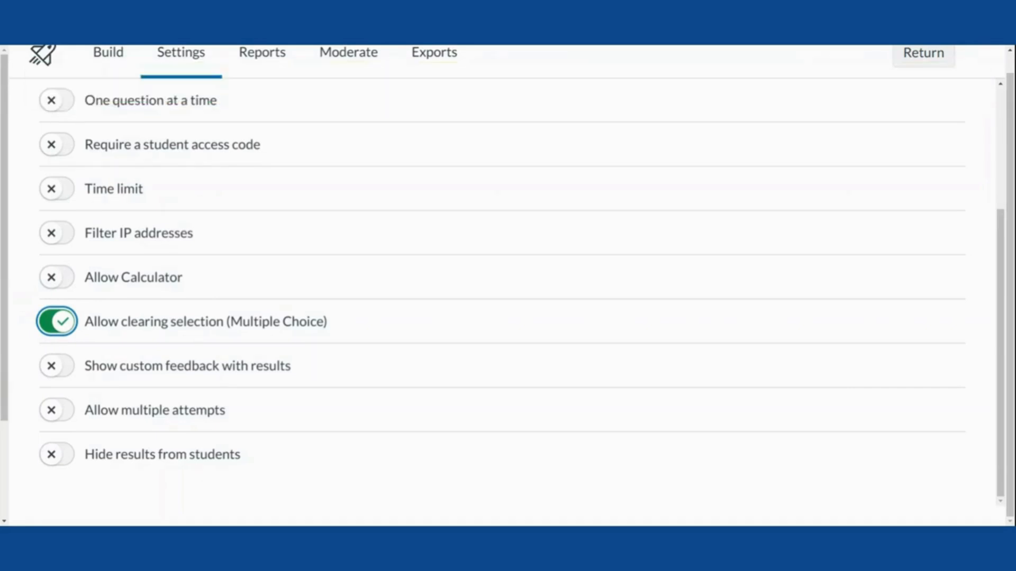
click(64, 327)
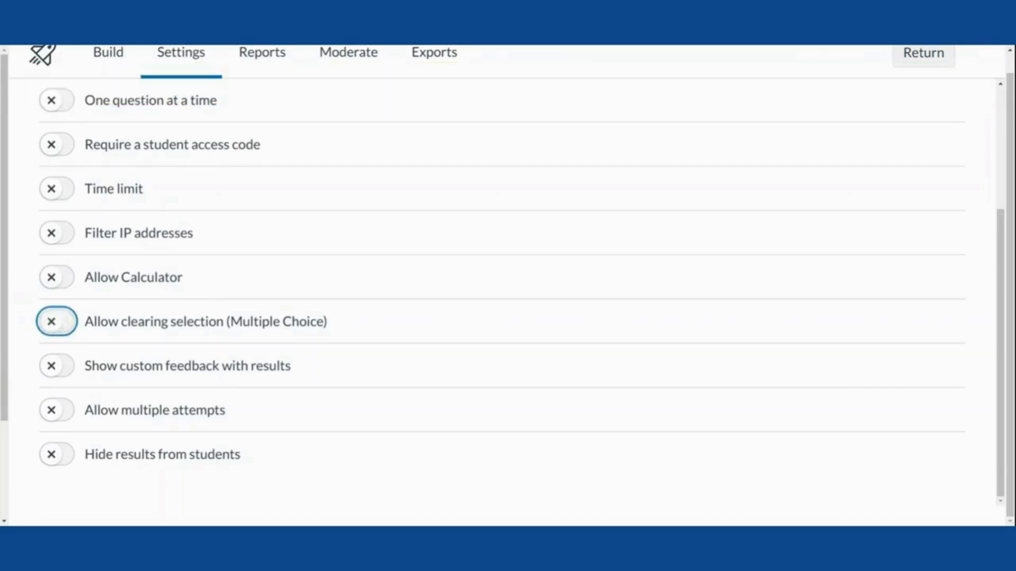
click(57, 367)
scroll(465, 311, down, 5)
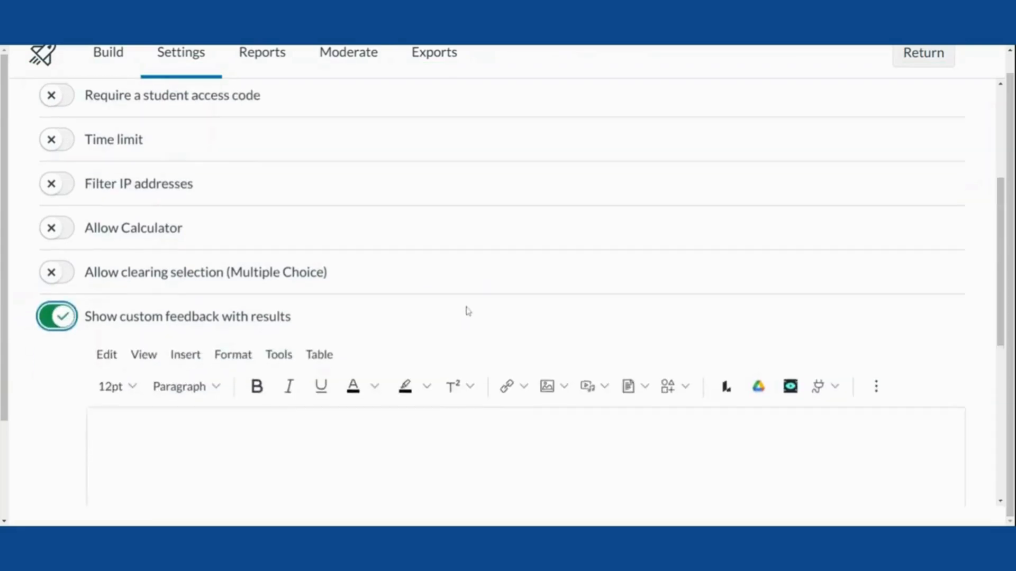
scroll(465, 311, down, 1)
click(97, 208)
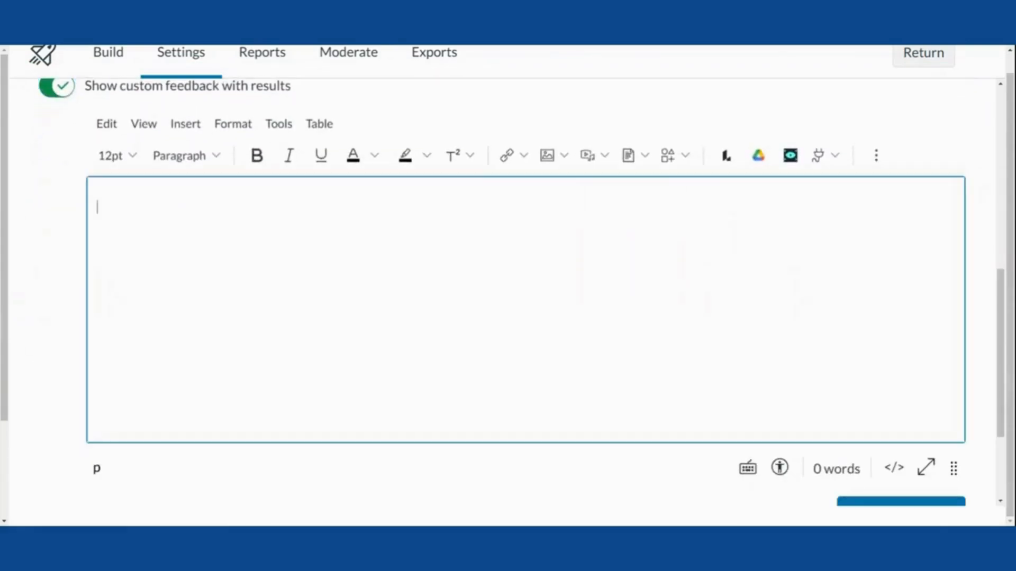
scroll(465, 312, up, 1)
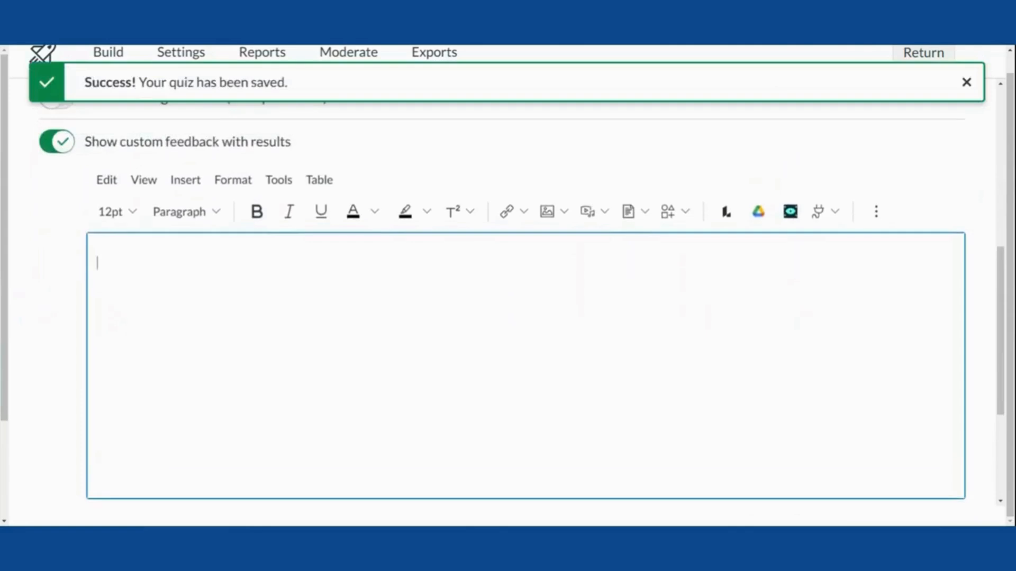
click(58, 142)
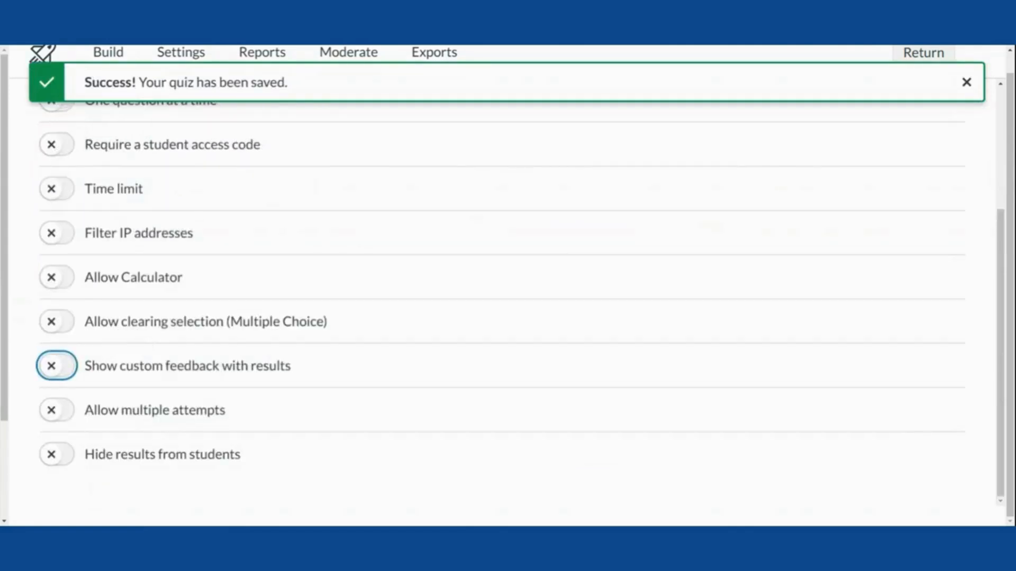
Allow multiple attempts on the quiz, check the score-to-keep choices, and set the allowed attempts to Limited
click(52, 412)
scroll(249, 354, down, 2)
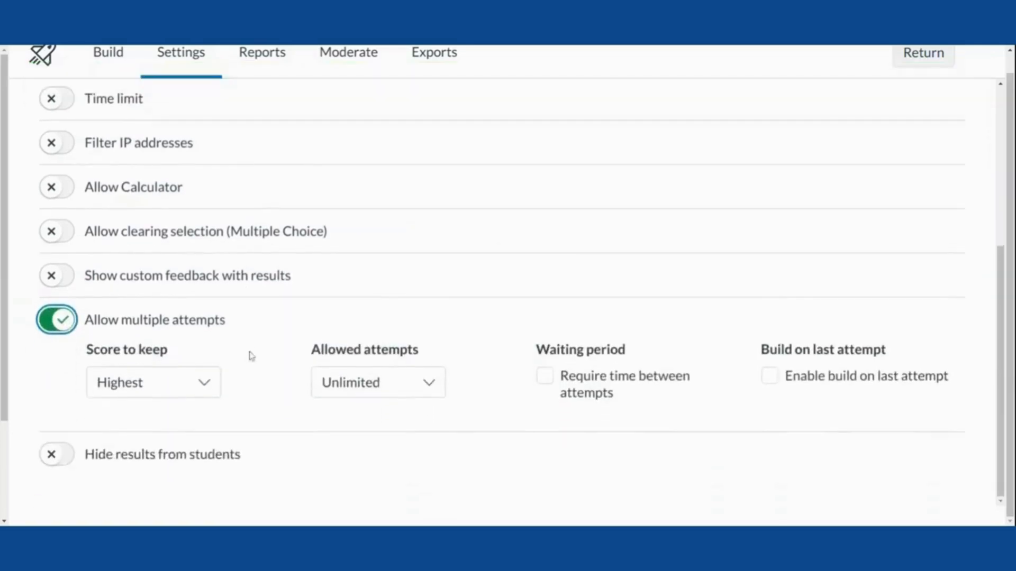
click(209, 385)
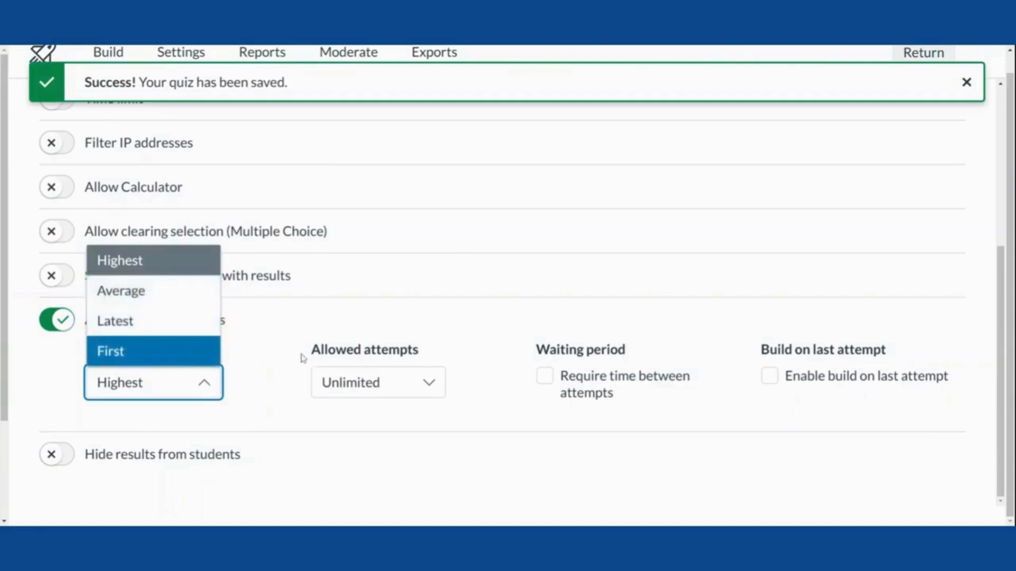
click(433, 385)
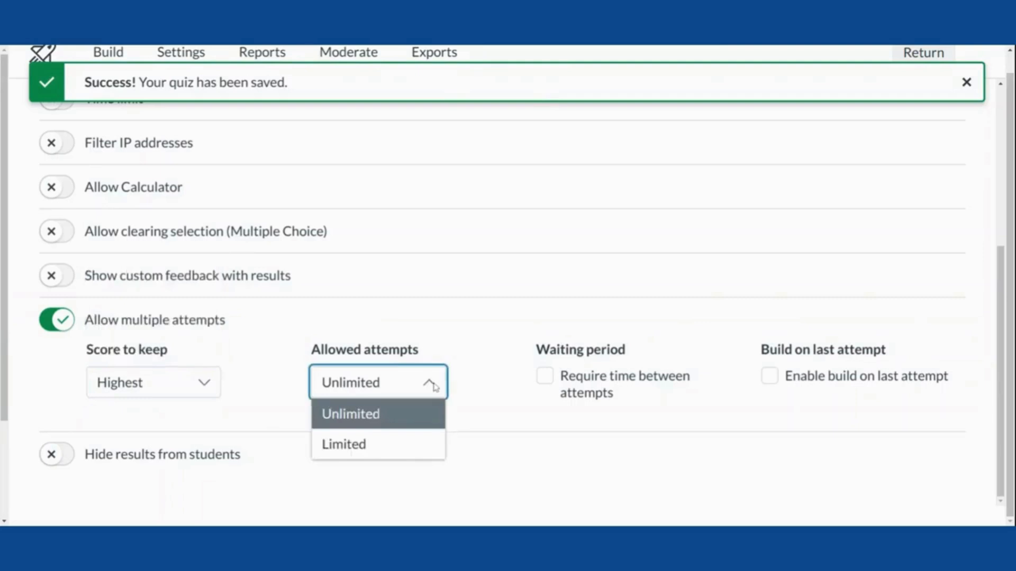
click(417, 454)
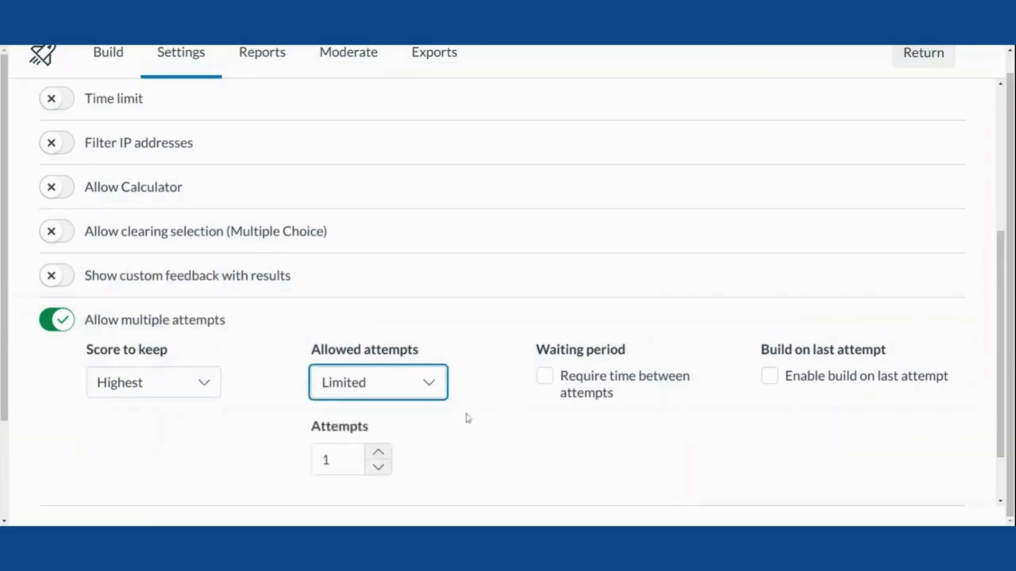
Require time between quiz attempts and enable build on last attempt
click(545, 377)
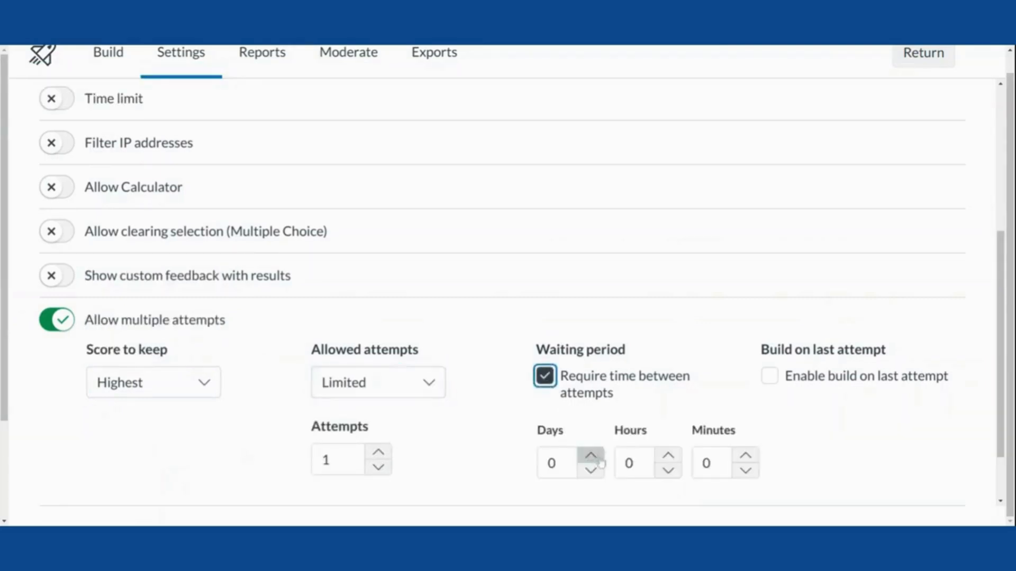
scroll(814, 369, down, 2)
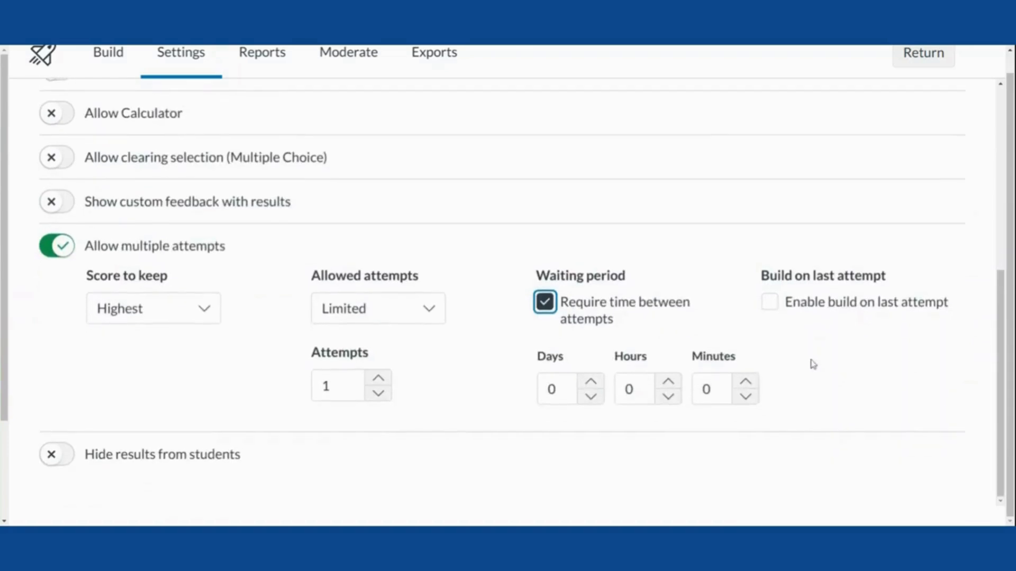
click(771, 306)
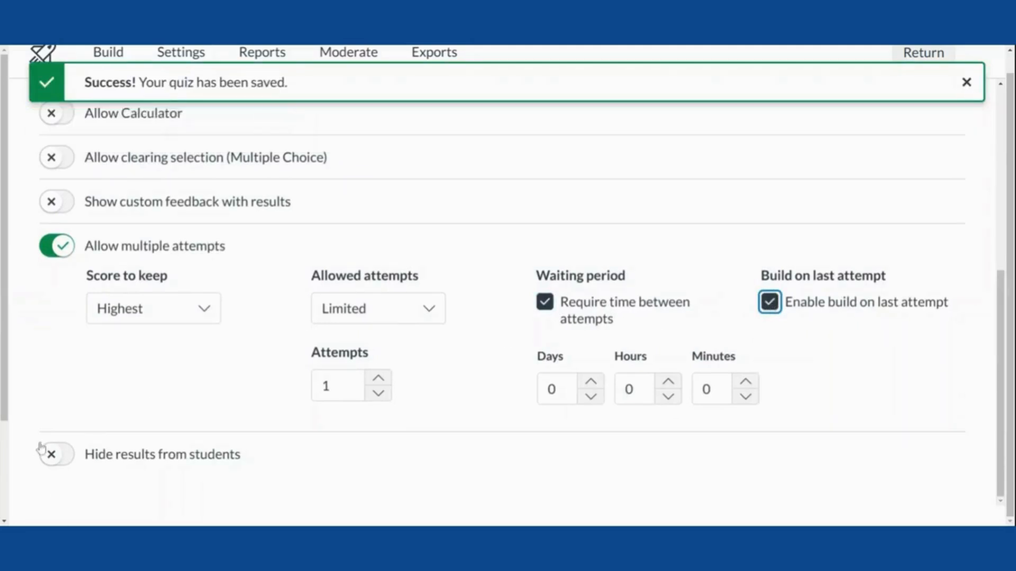
Hide the quiz results from students but allow the questions to be shown
click(51, 455)
scroll(424, 363, down, 3)
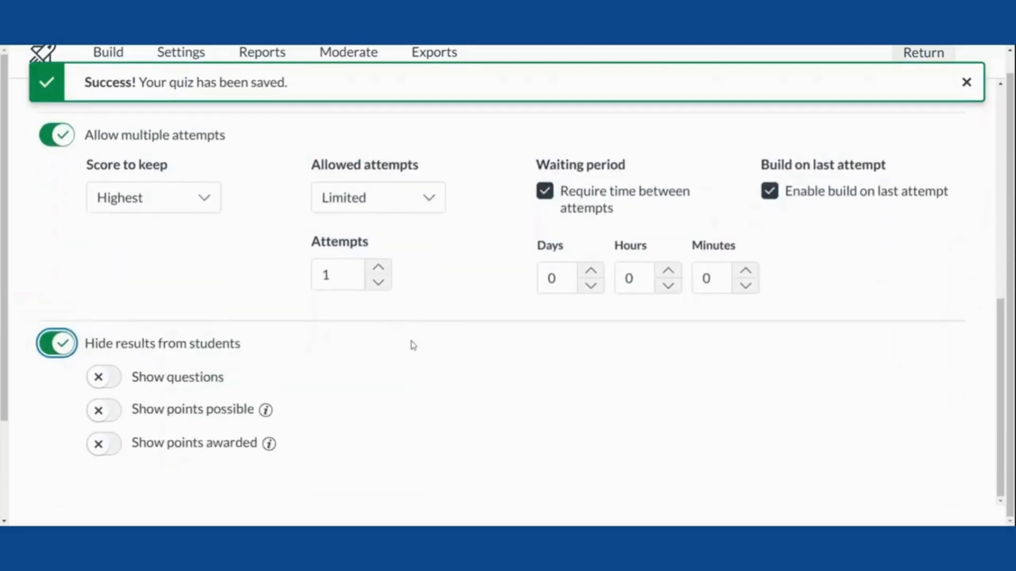
click(59, 350)
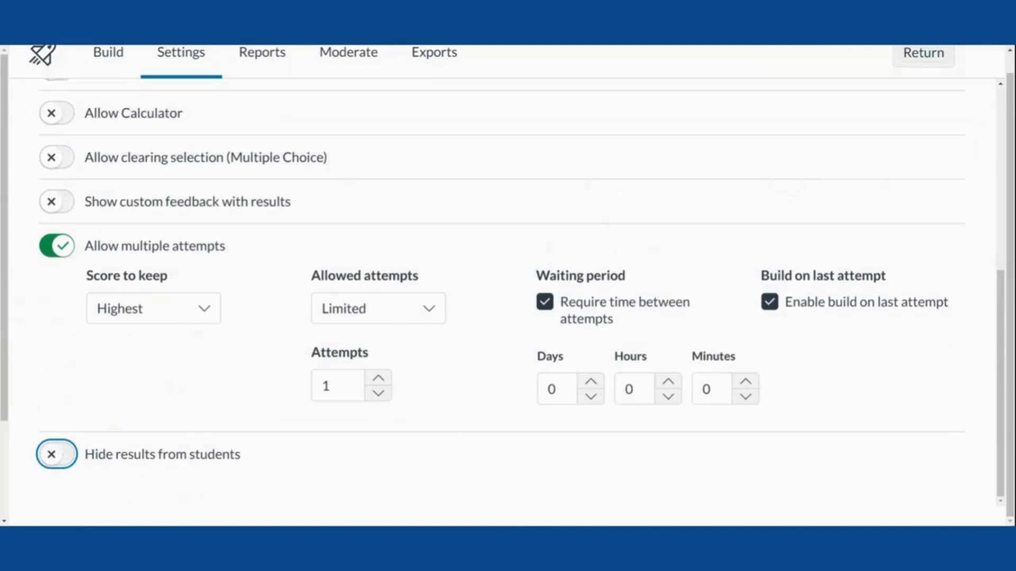
click(53, 454)
scroll(365, 408, down, 2)
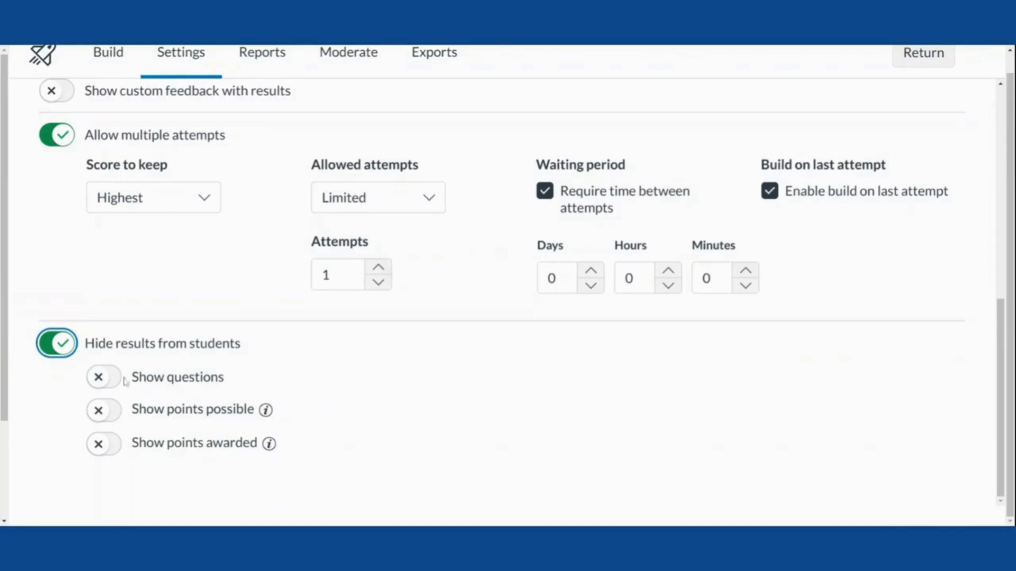
click(108, 379)
scroll(266, 370, down, 1)
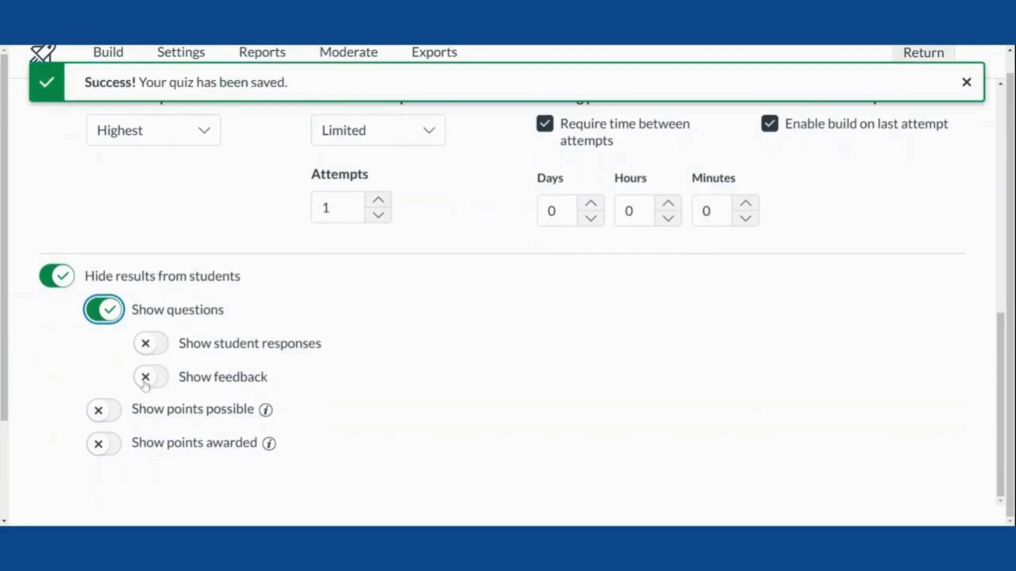
Show student responses under the shown questions, limited to only after their last attempt
click(147, 345)
click(148, 344)
click(152, 343)
click(160, 345)
scroll(324, 367, down, 3)
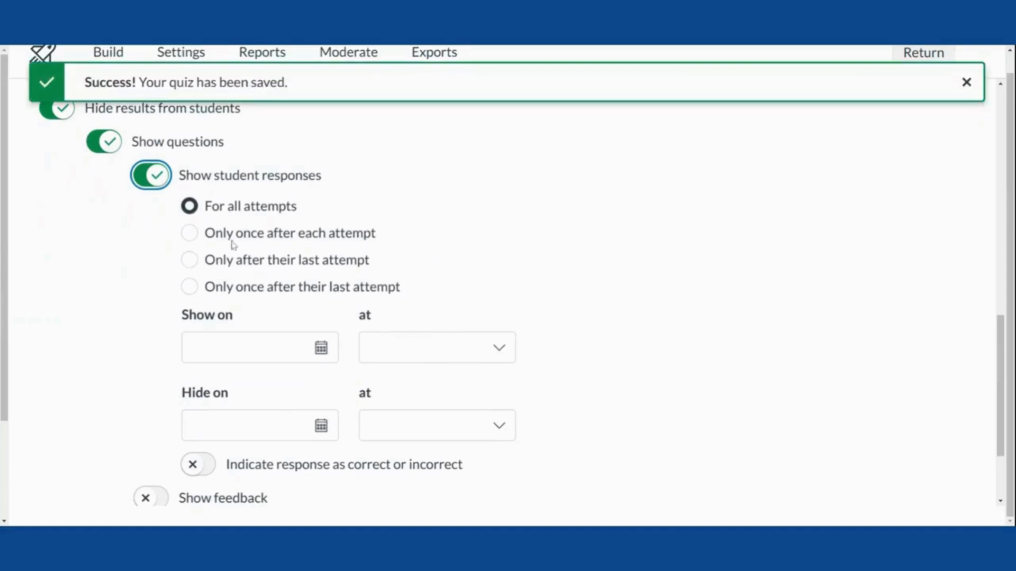
scroll(338, 212, up, 1)
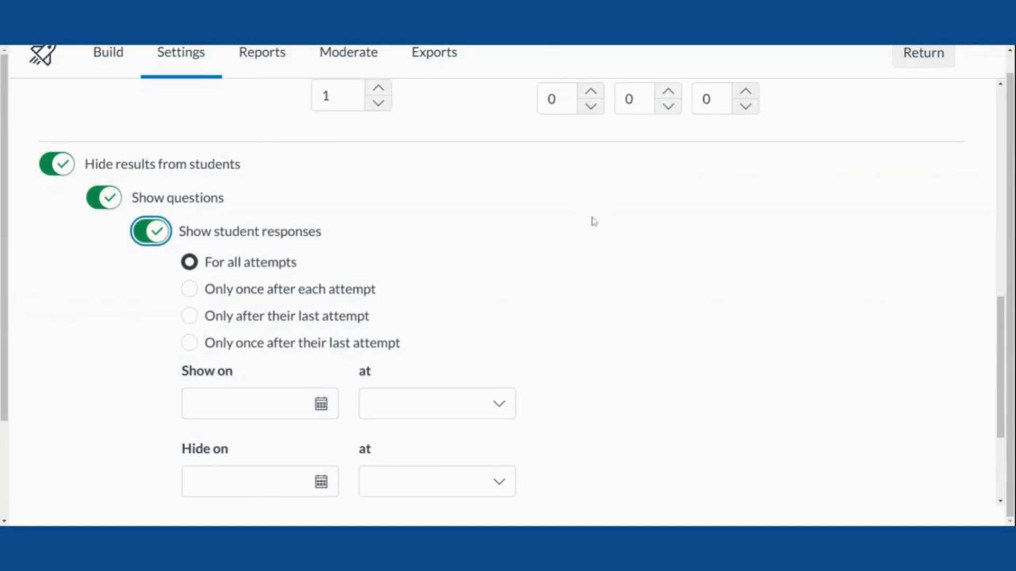
scroll(592, 207, down, 1)
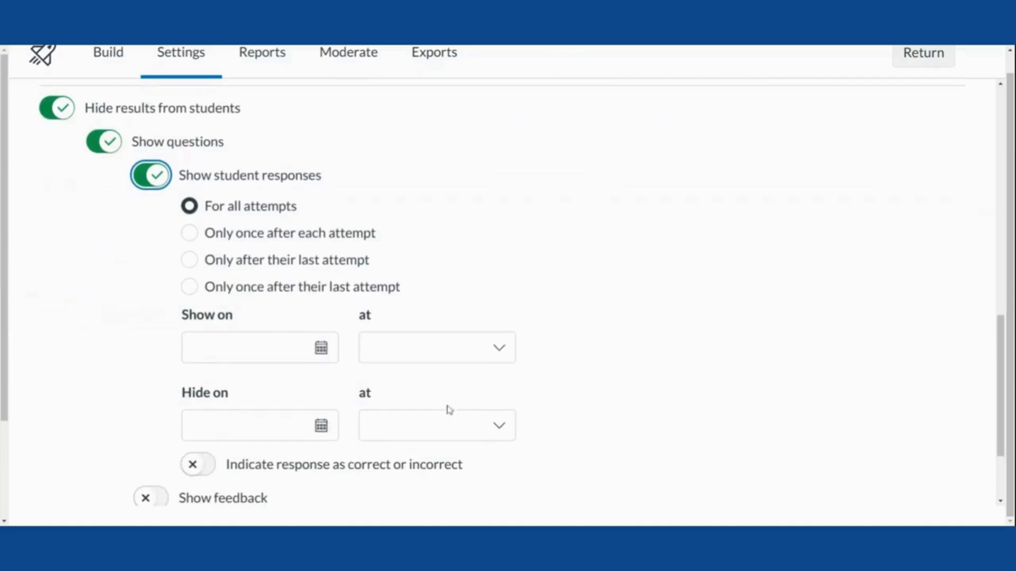
click(190, 287)
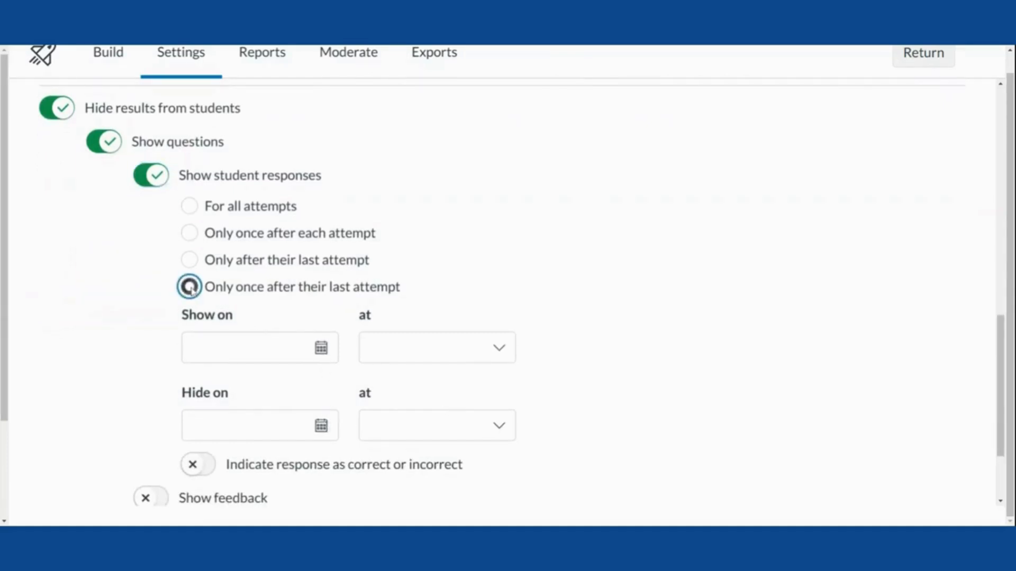
click(189, 259)
scroll(689, 243, down, 2)
scroll(689, 245, down, 1)
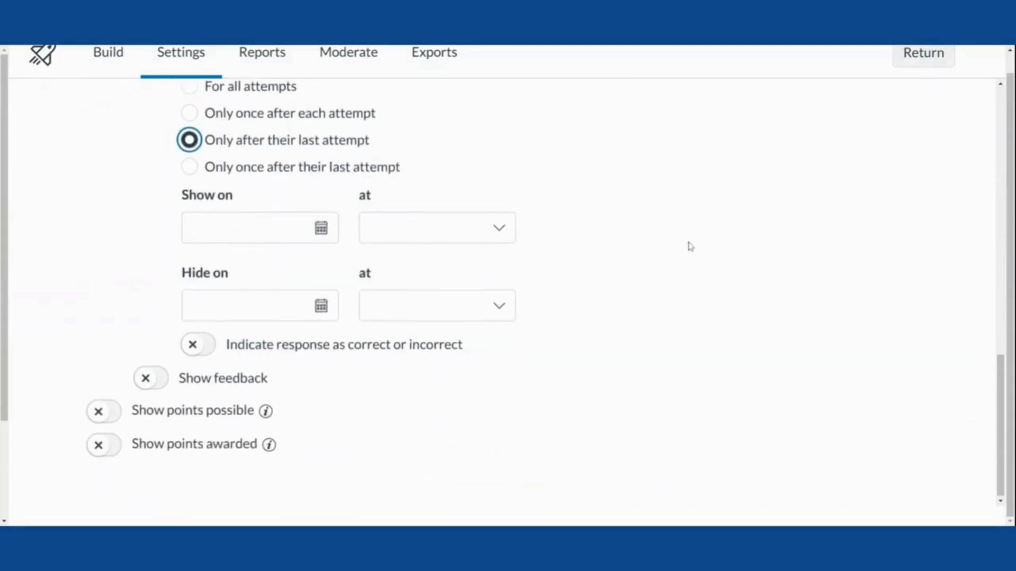
Indicate responses as correct or incorrect in the student results and show the points possible
click(195, 348)
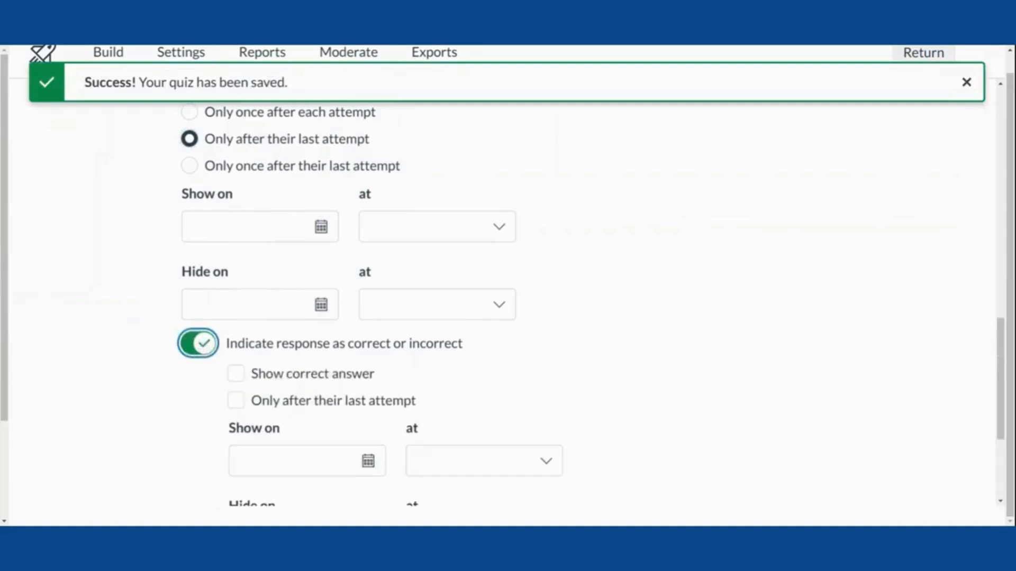
scroll(639, 320, down, 3)
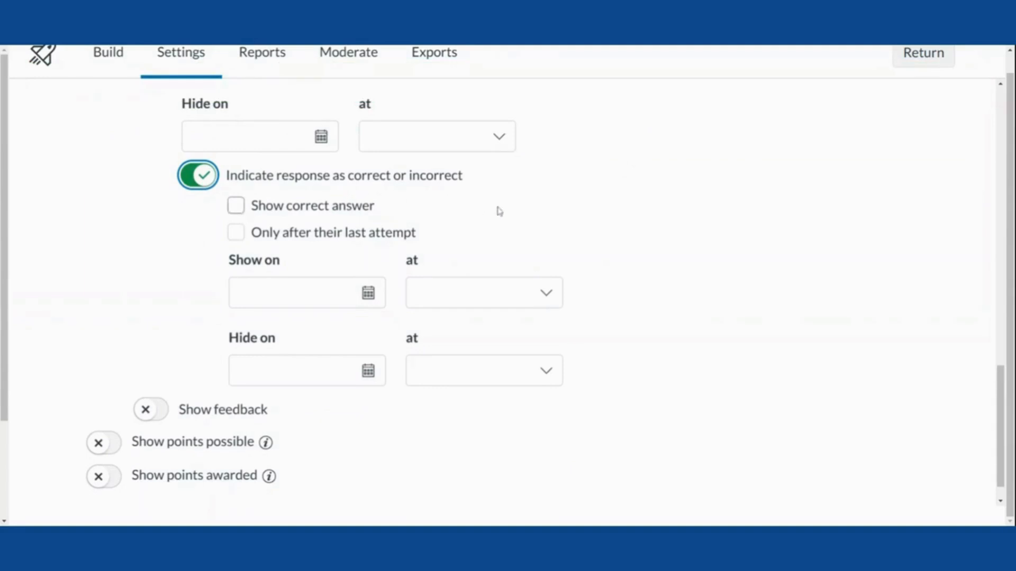
scroll(566, 206, down, 1)
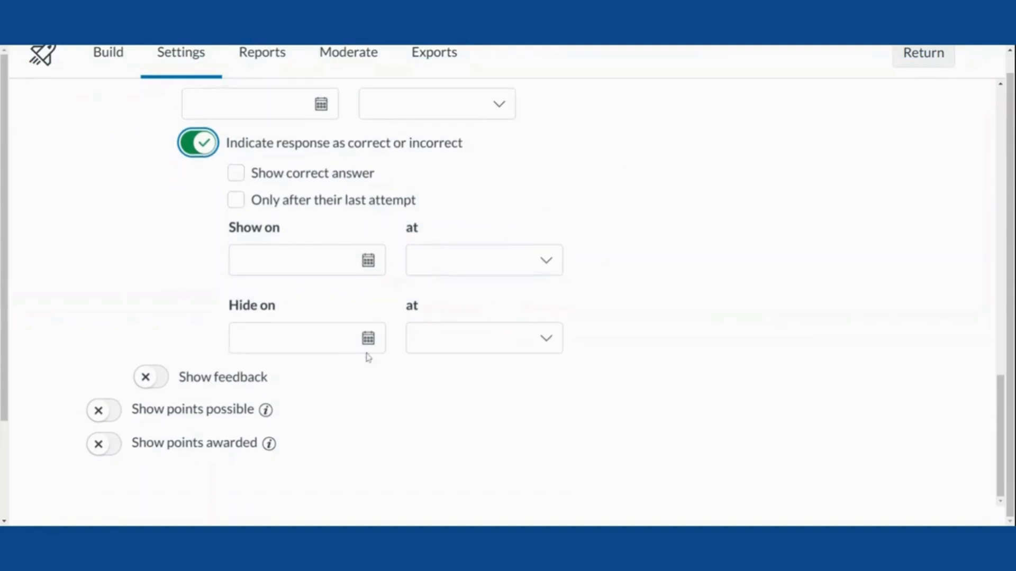
click(101, 418)
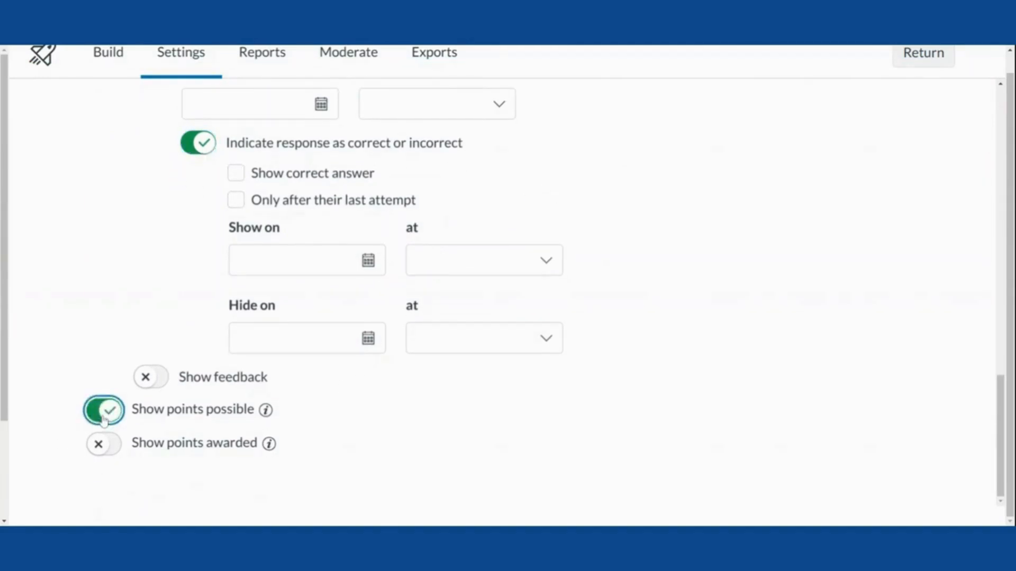
Show the points awarded in the student results and review the attempt and result visibility settings
click(107, 447)
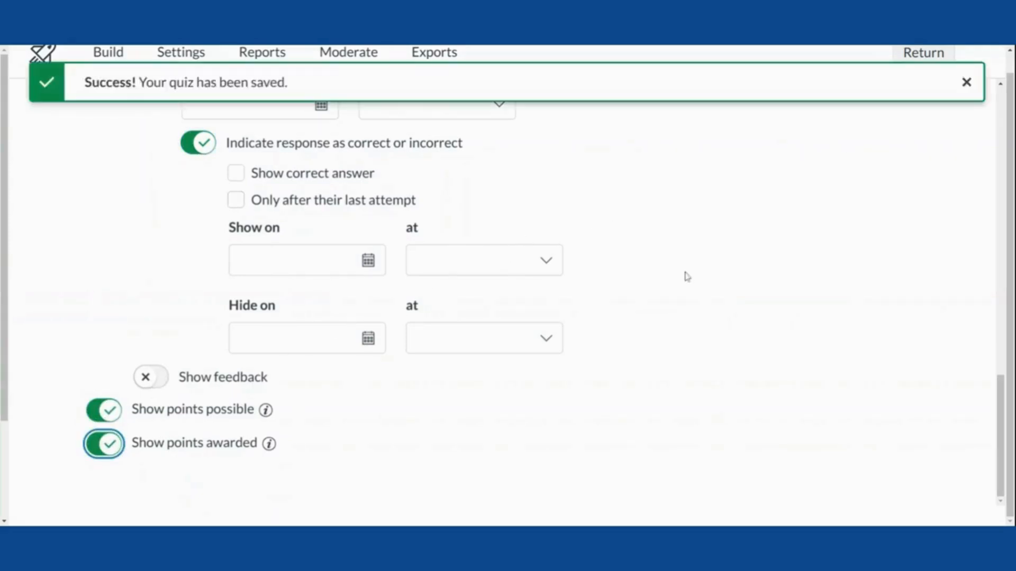
scroll(685, 278, up, 1)
scroll(506, 363, up, 6)
scroll(507, 360, down, 1)
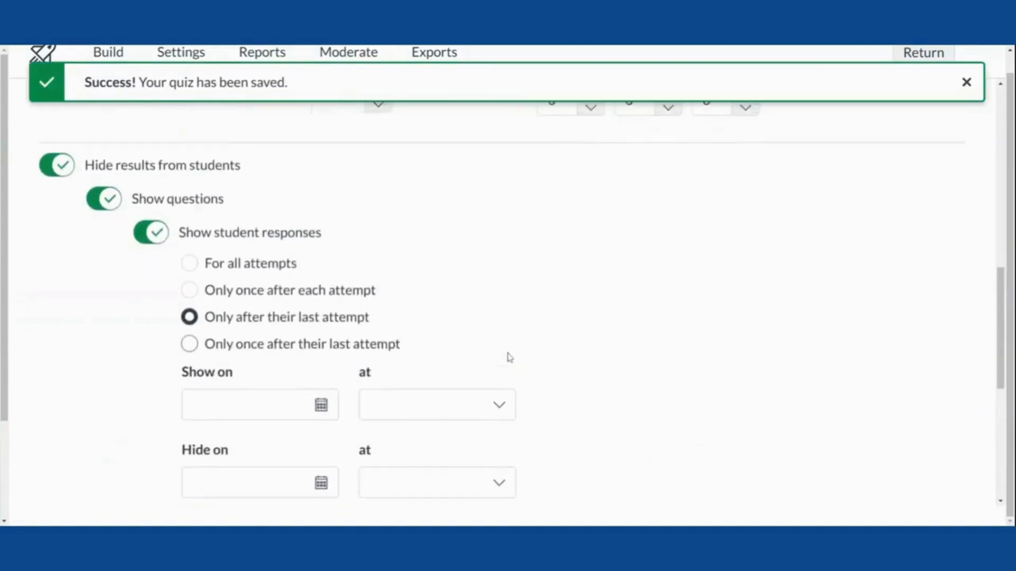
scroll(508, 359, up, 1)
scroll(511, 355, up, 1)
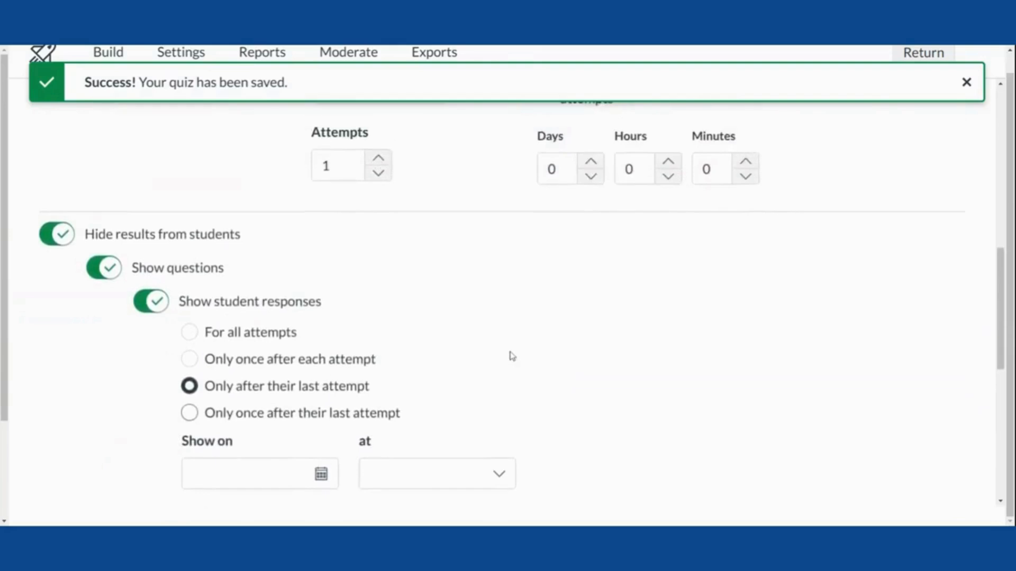
scroll(515, 352, up, 1)
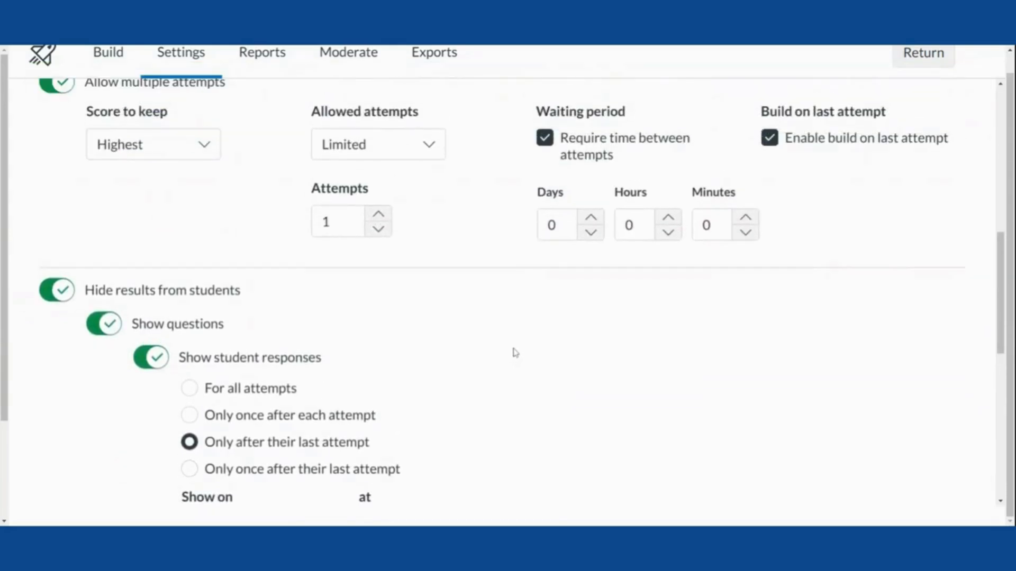
scroll(502, 359, down, 5)
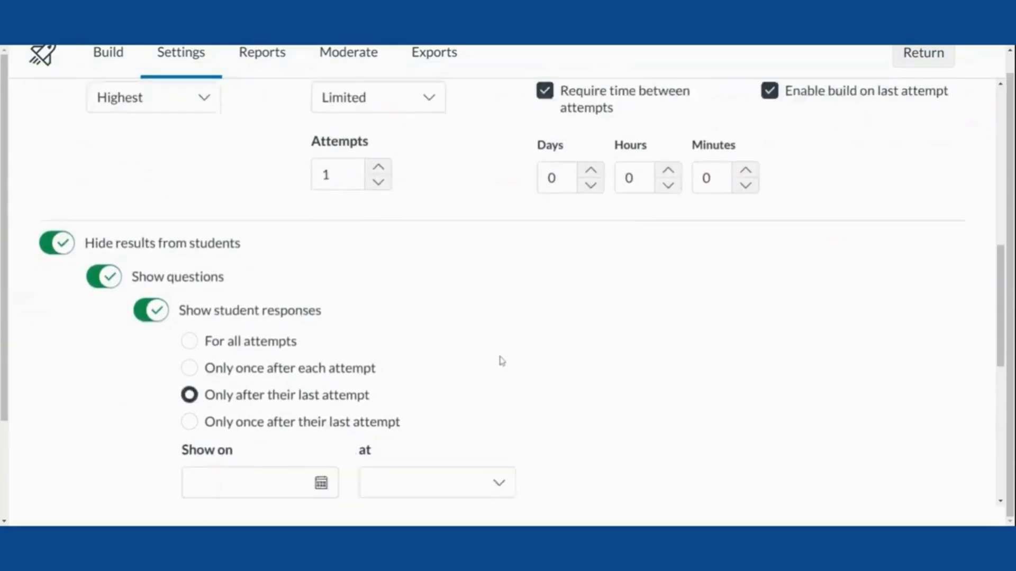
scroll(502, 361, up, 3)
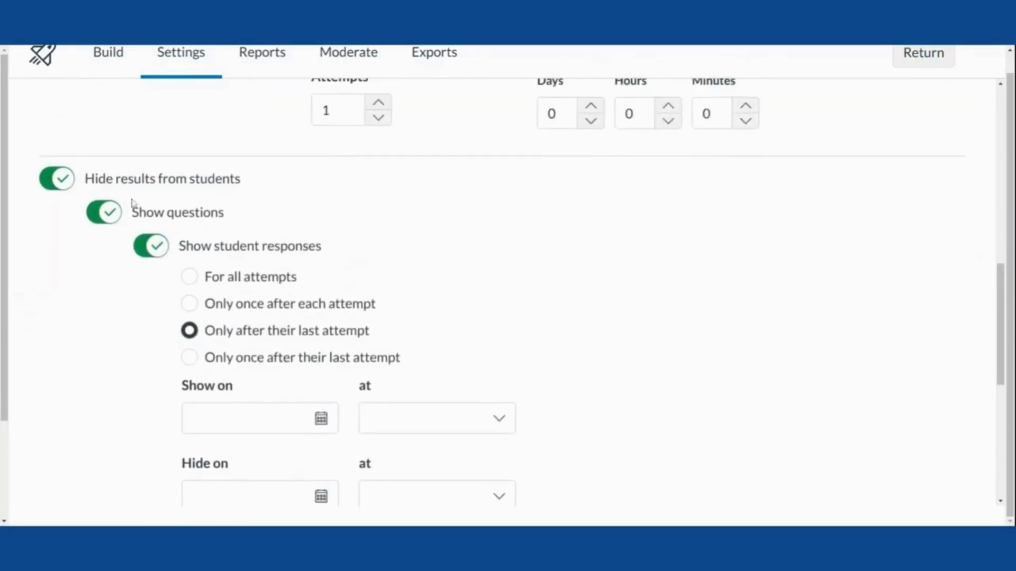
Switch hiding results from students off and back on, and toggle the Show student responses setting
click(63, 183)
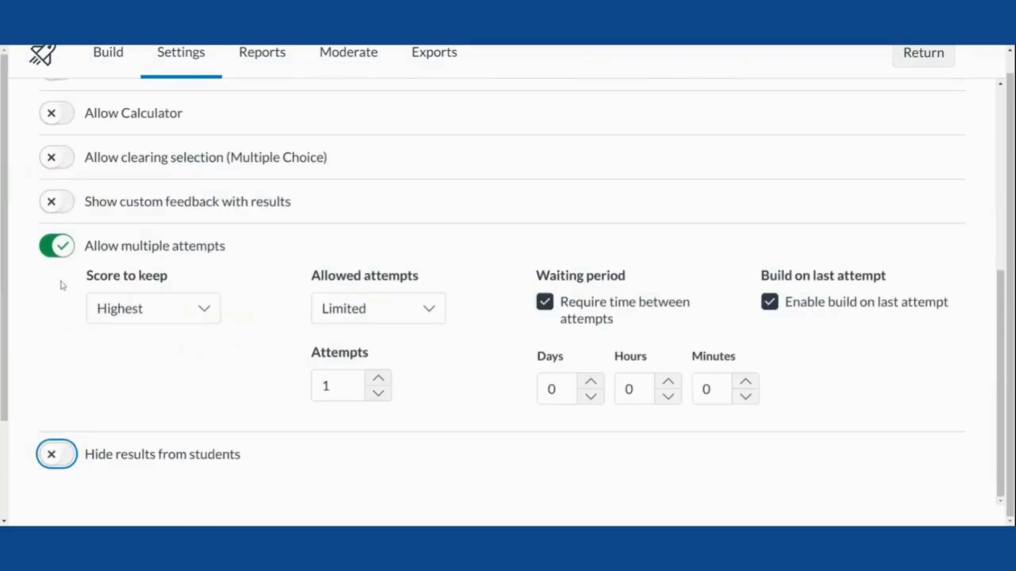
click(55, 455)
scroll(201, 402, down, 3)
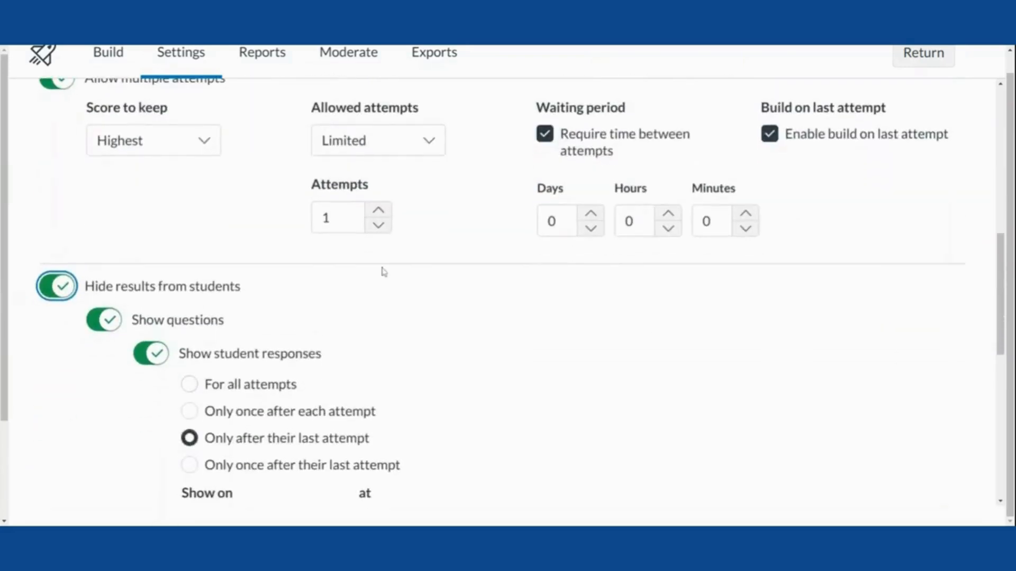
scroll(364, 279, down, 1)
click(151, 298)
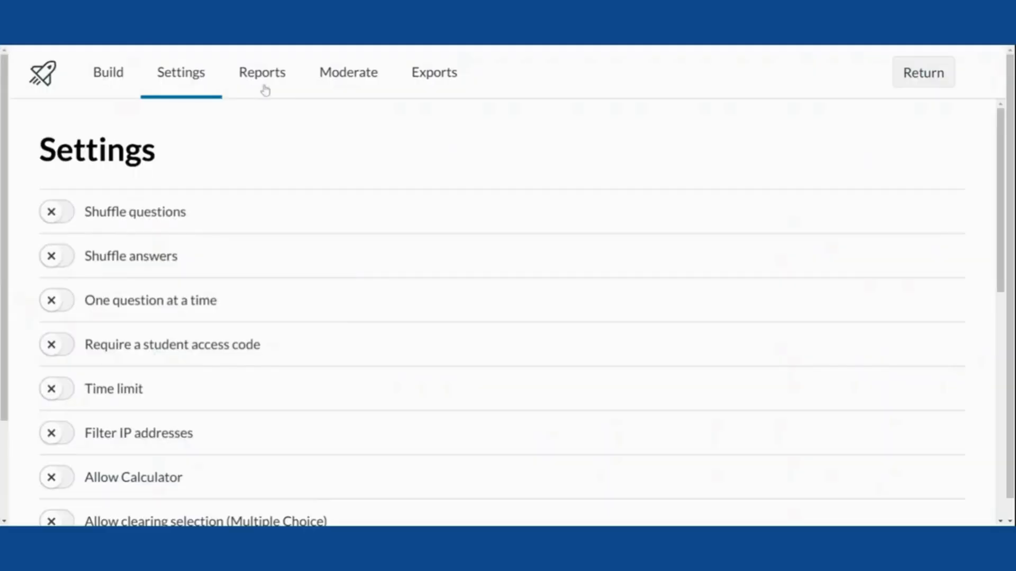
View the quiz's Reports page and open the student's course-wide accommodation settings from the Moderate page
click(266, 85)
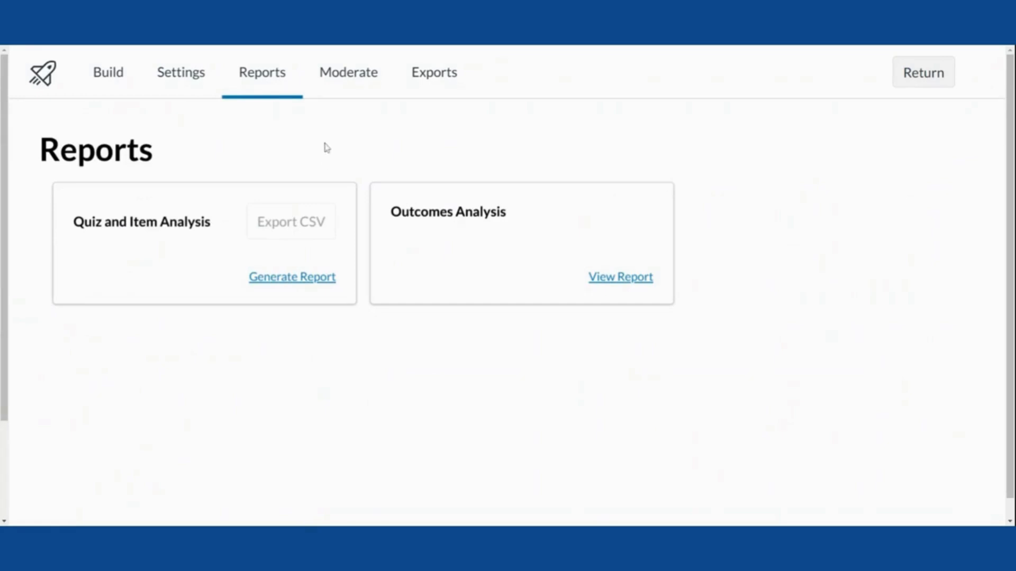
click(347, 78)
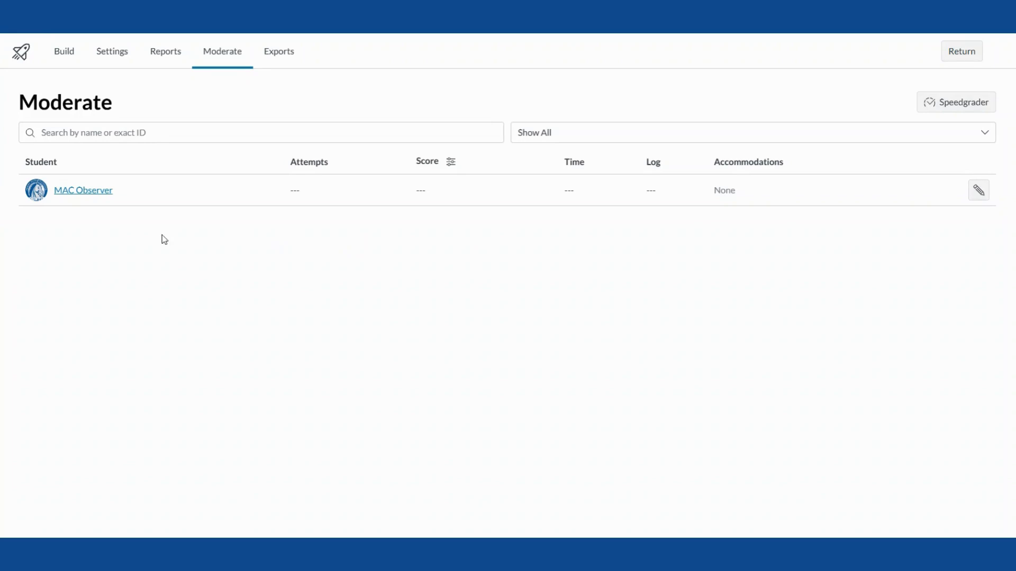
click(82, 192)
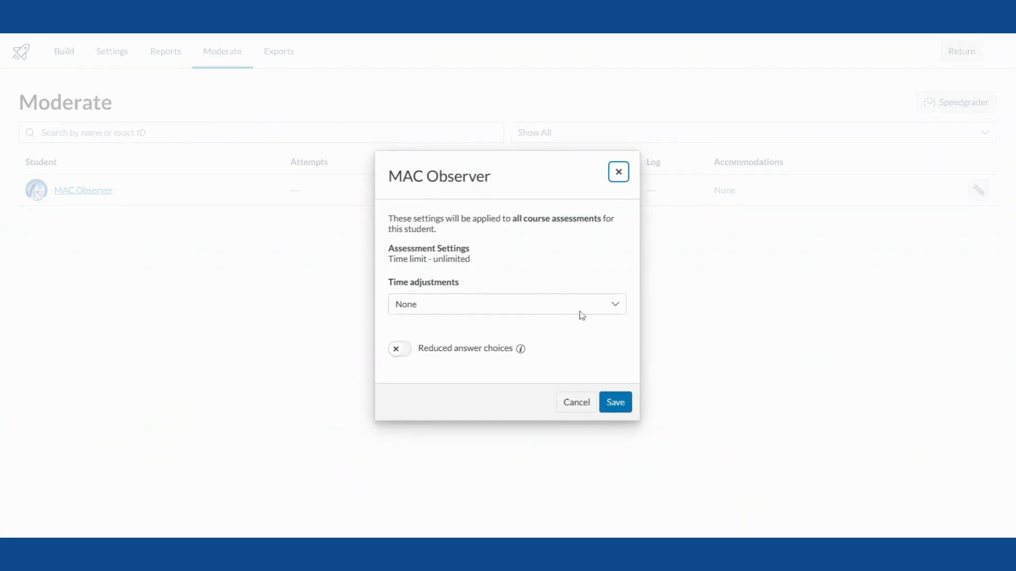
Try a time limit multiplier of 1.5 as the student's time adjustment for all course assessments
click(617, 309)
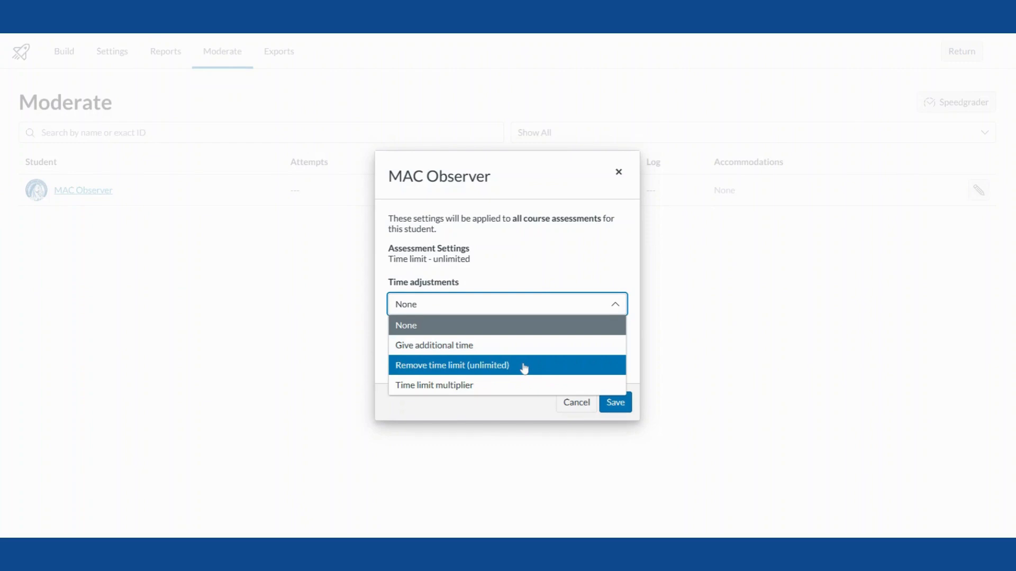
click(464, 386)
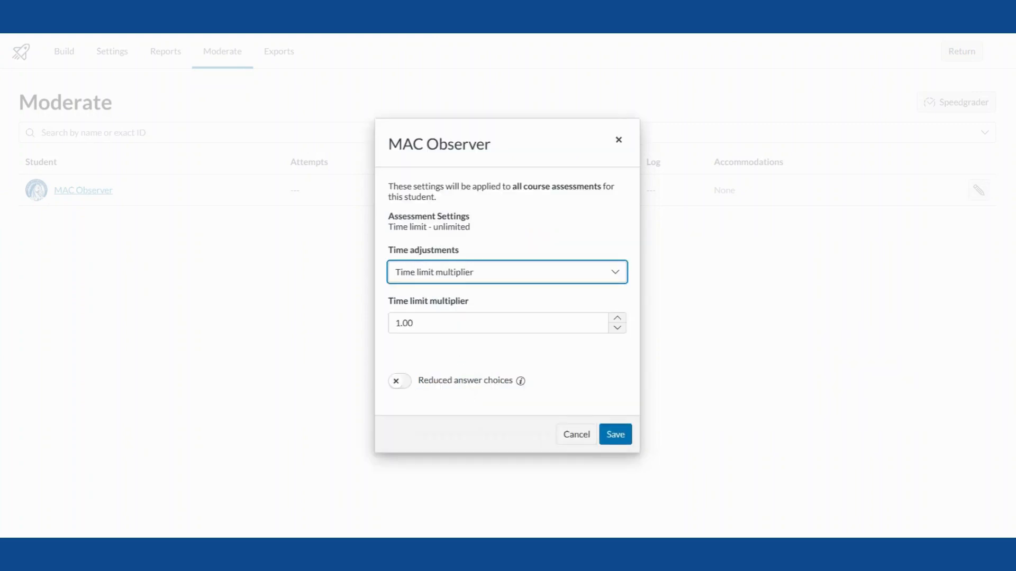
click(401, 323)
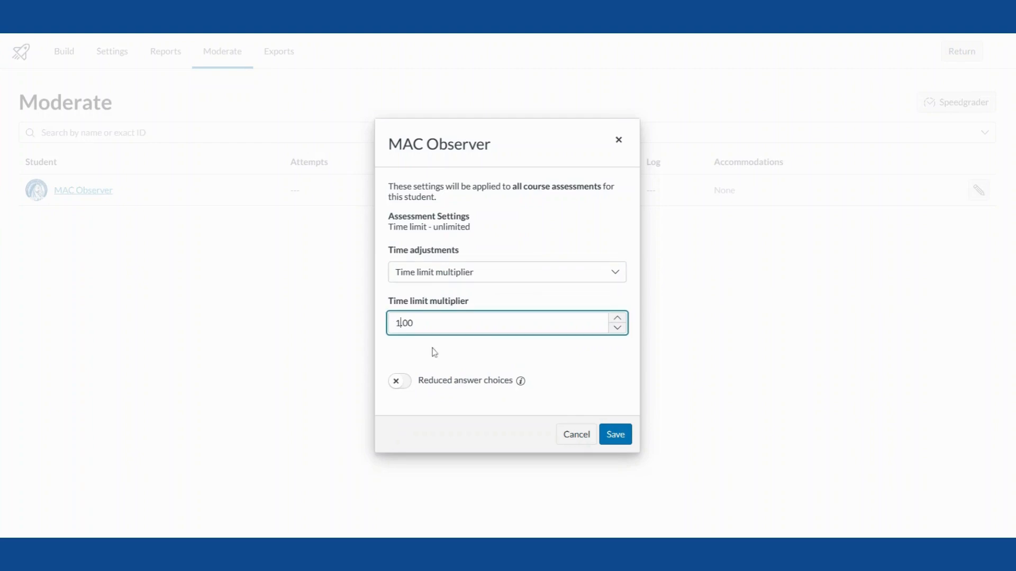
key(BackSpace)
text(2)
key(BackSpace)
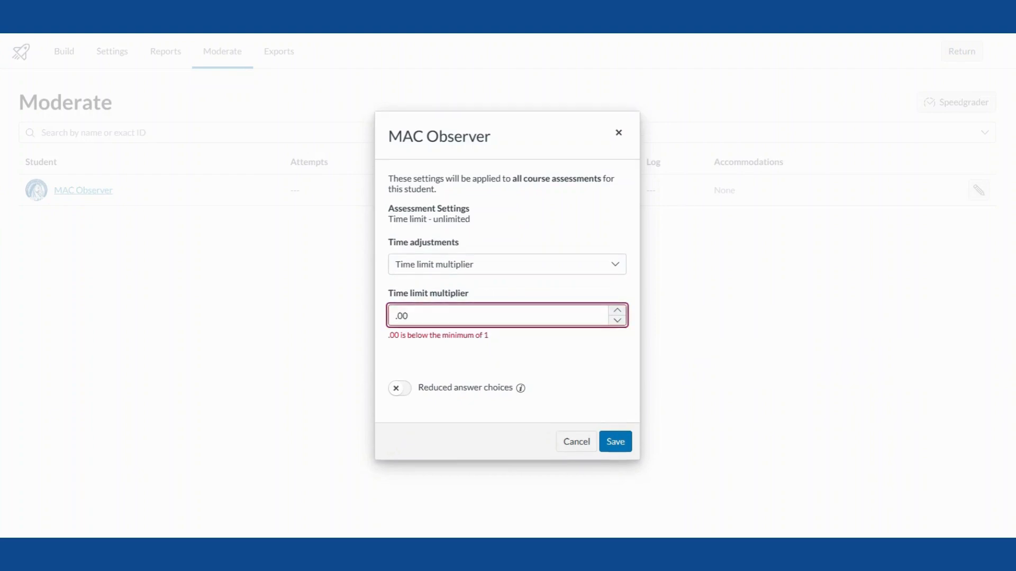
text(1)
key(End)
key(BackSpace)
key(BackSpace)
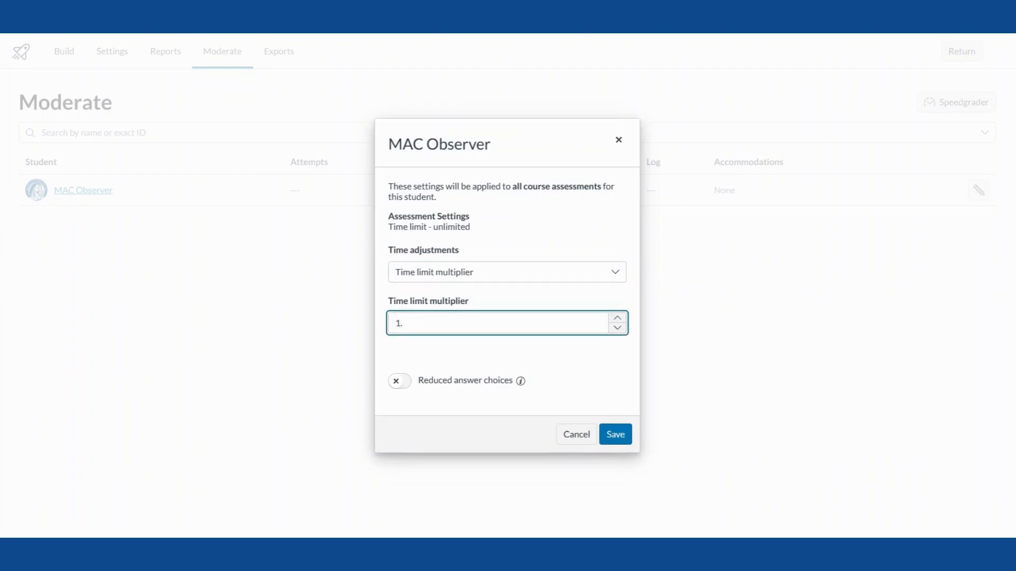
text(5)
Change the student's time adjustment to Give additional time with 30 minutes
click(513, 273)
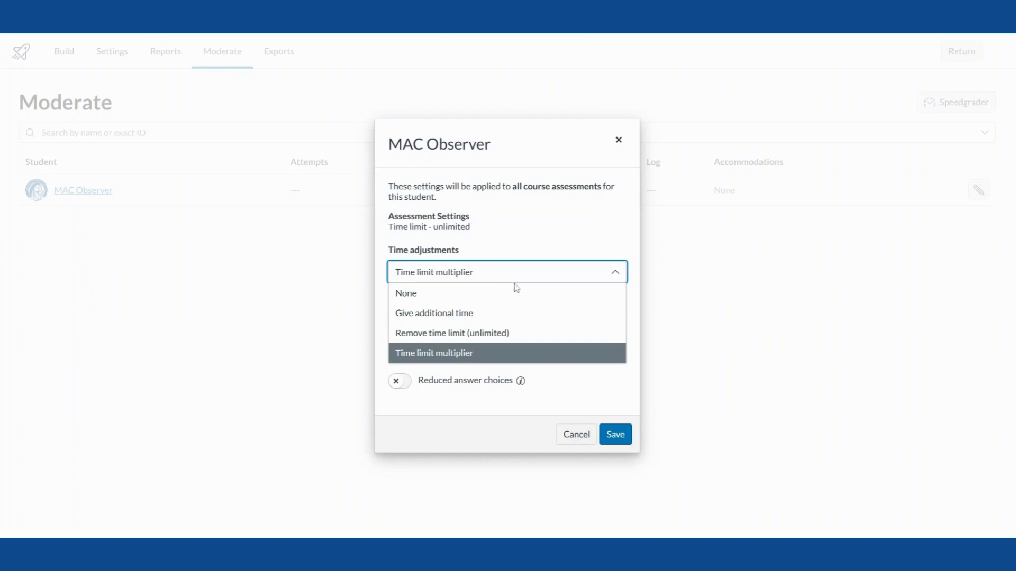
click(492, 316)
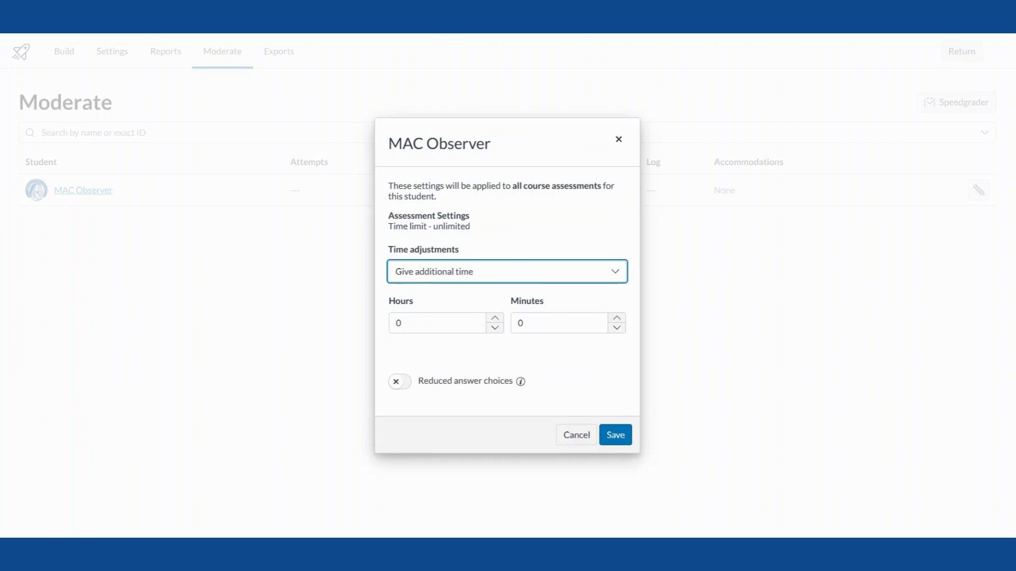
click(542, 324)
key(BackSpace)
text(30)
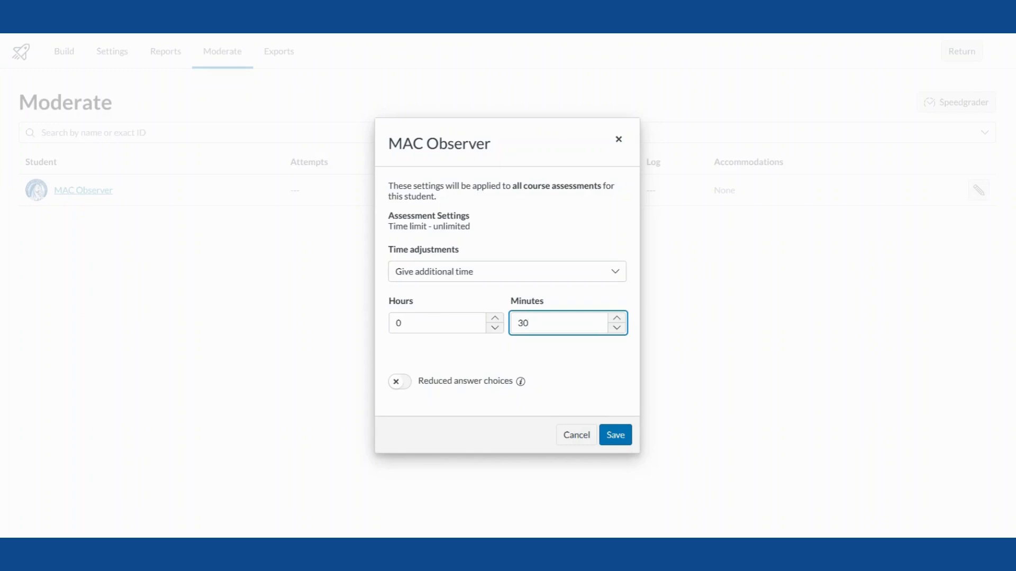
Switch reduced answer choices on and back off, and save the student's course-wide accommodations
mouse_move(522, 385)
click(400, 383)
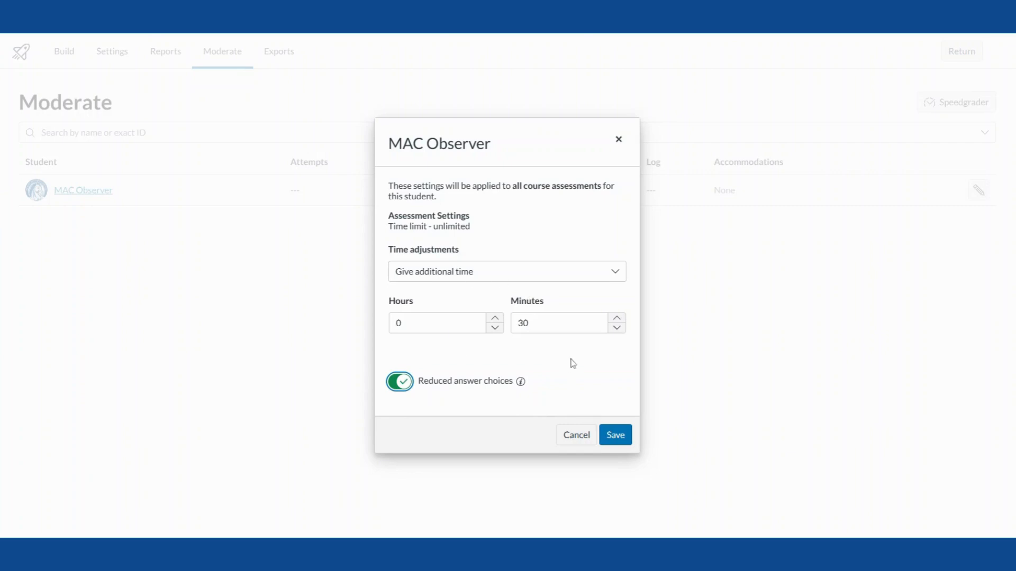
click(399, 382)
click(620, 444)
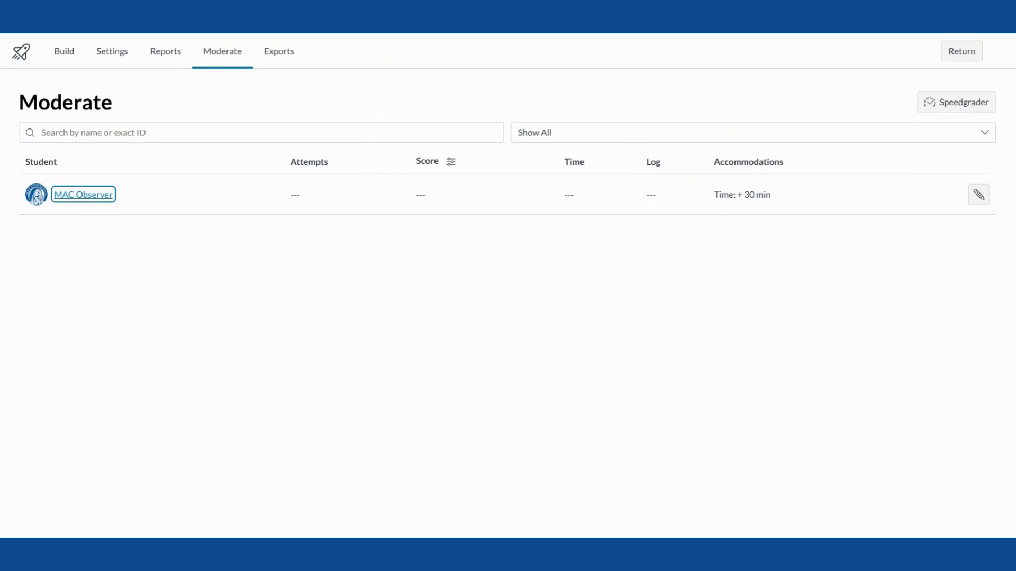
Review the student's saved course-wide accommodations without changing them
click(774, 255)
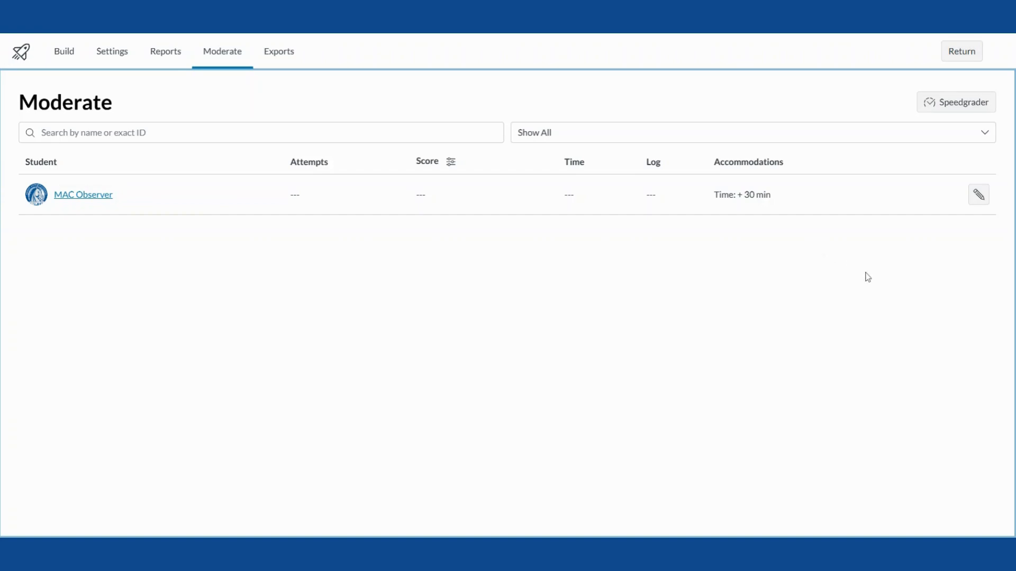
click(82, 196)
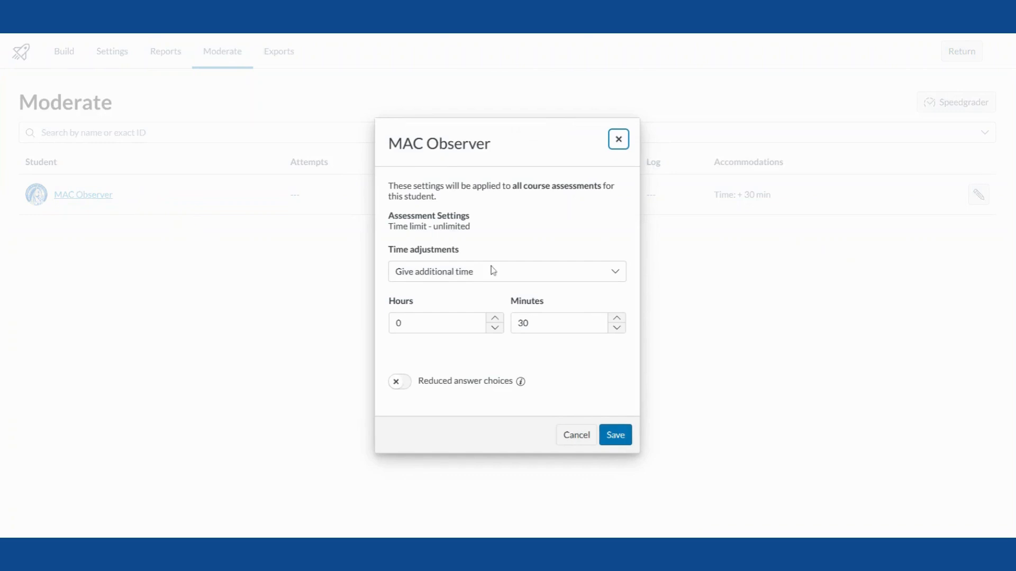
click(619, 139)
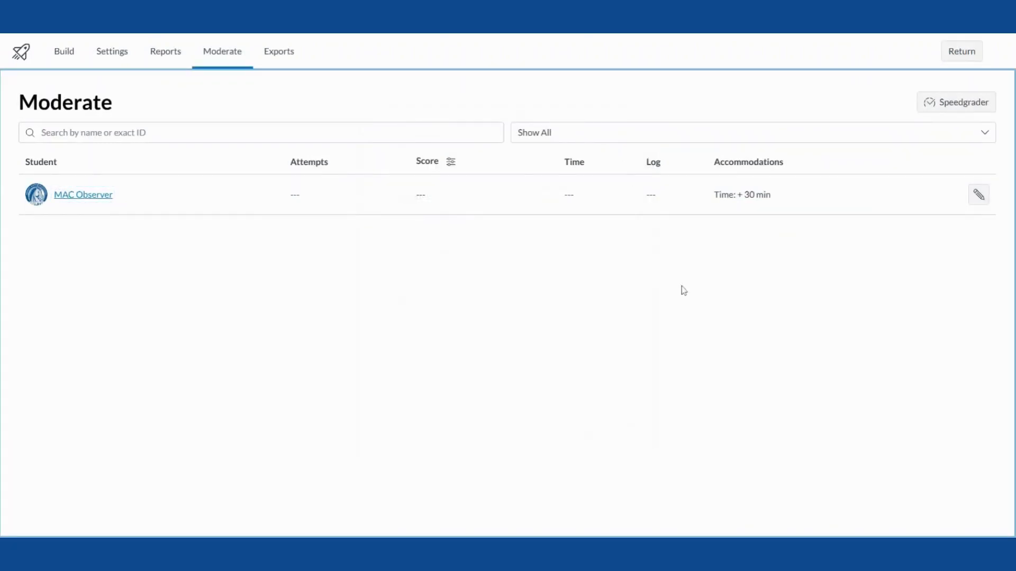
In the student's settings for this quiz, grant 1 additional attempt and set time adjustments to Remove time limit (unlimited)
click(978, 197)
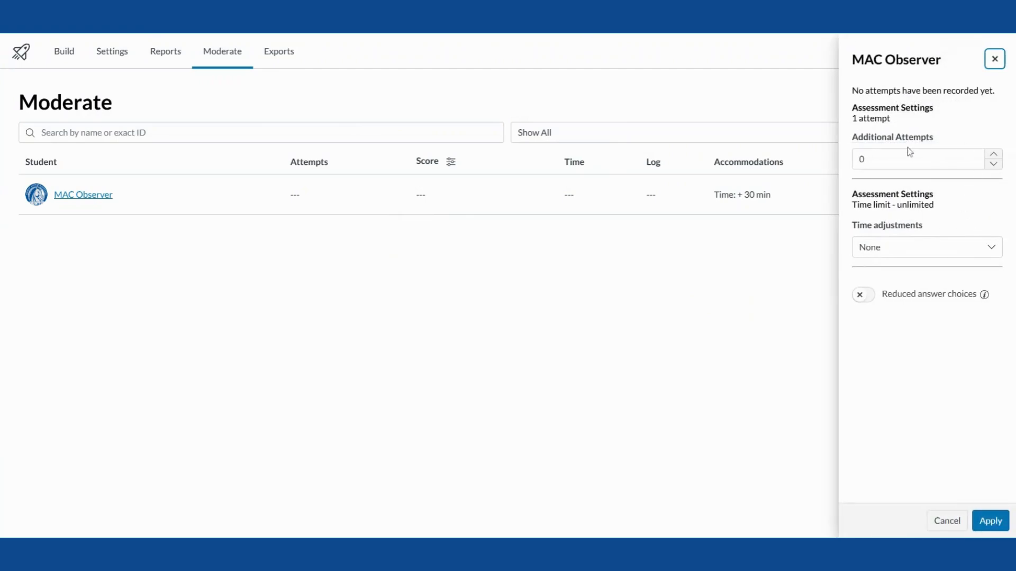
click(993, 153)
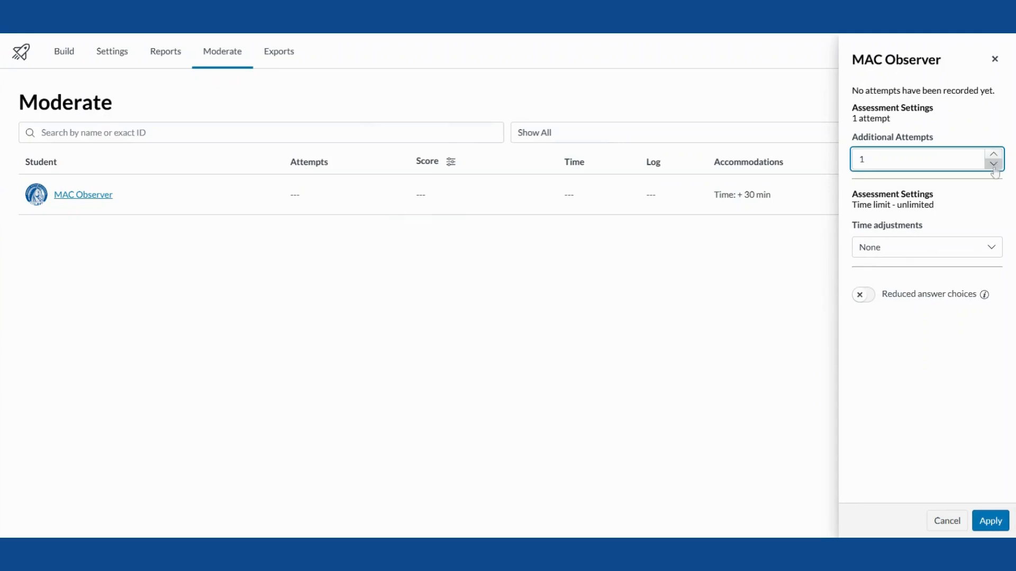
click(982, 249)
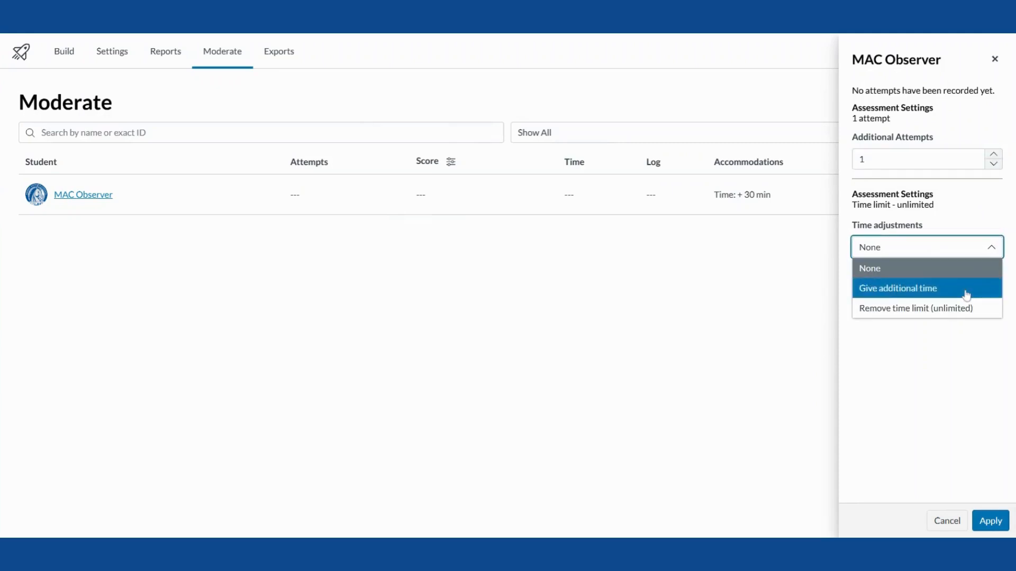
click(940, 309)
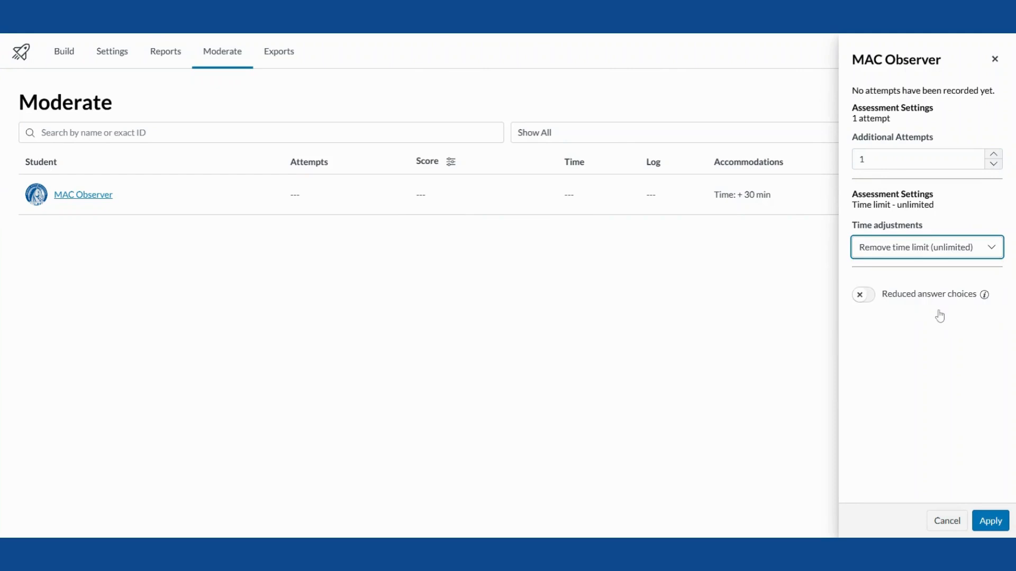
mouse_move(982, 299)
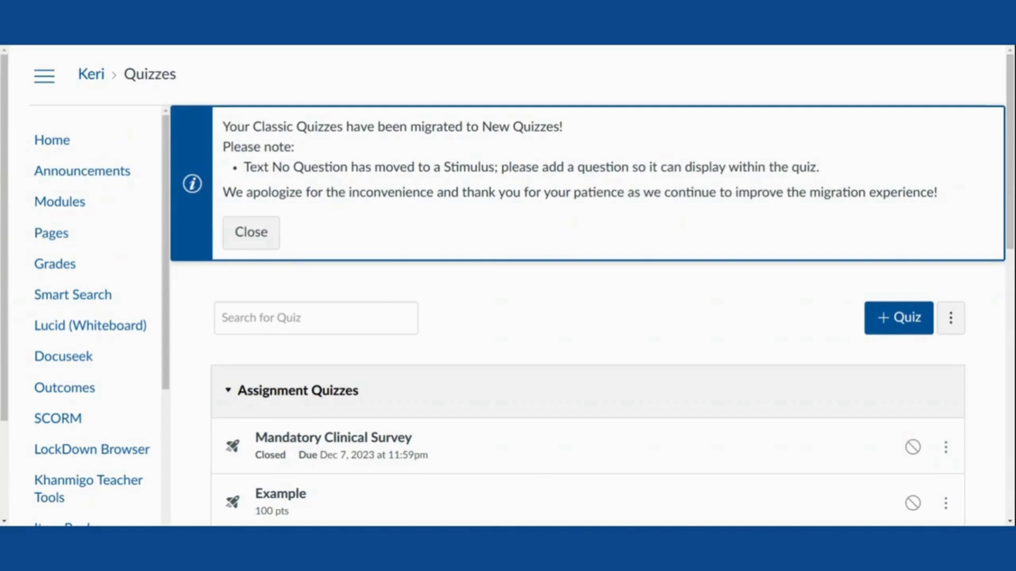
Check the Quizzes page's additional options for managing classic question banks
scroll(970, 354, down, 2)
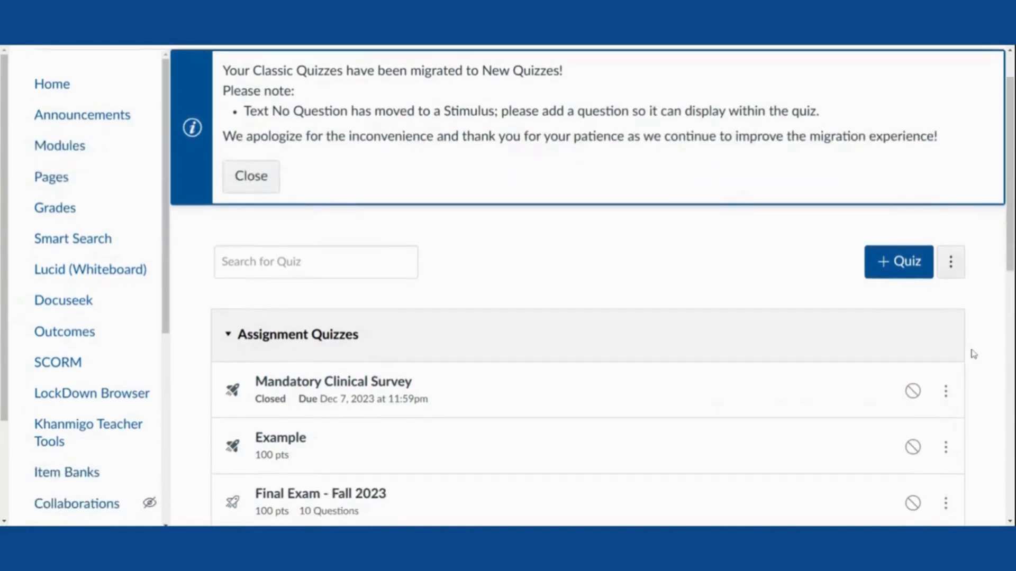
click(950, 262)
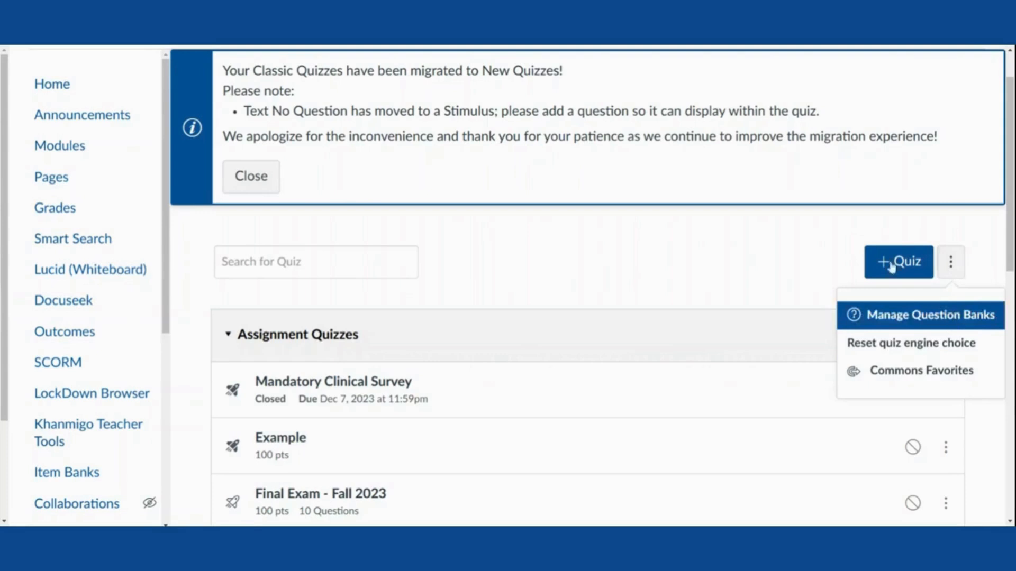
click(960, 269)
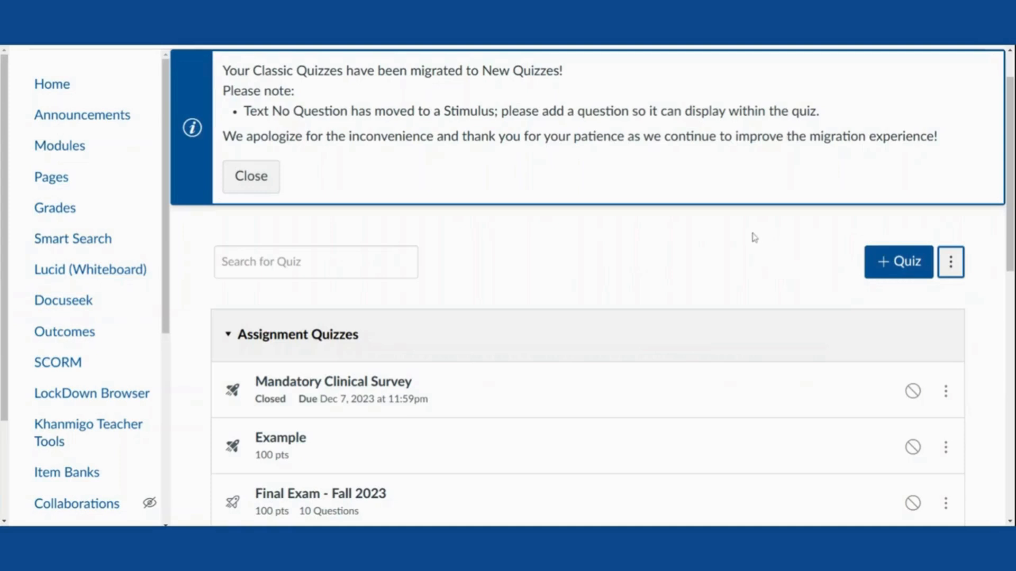
Open the course's Item Banks page
scroll(117, 293, down, 5)
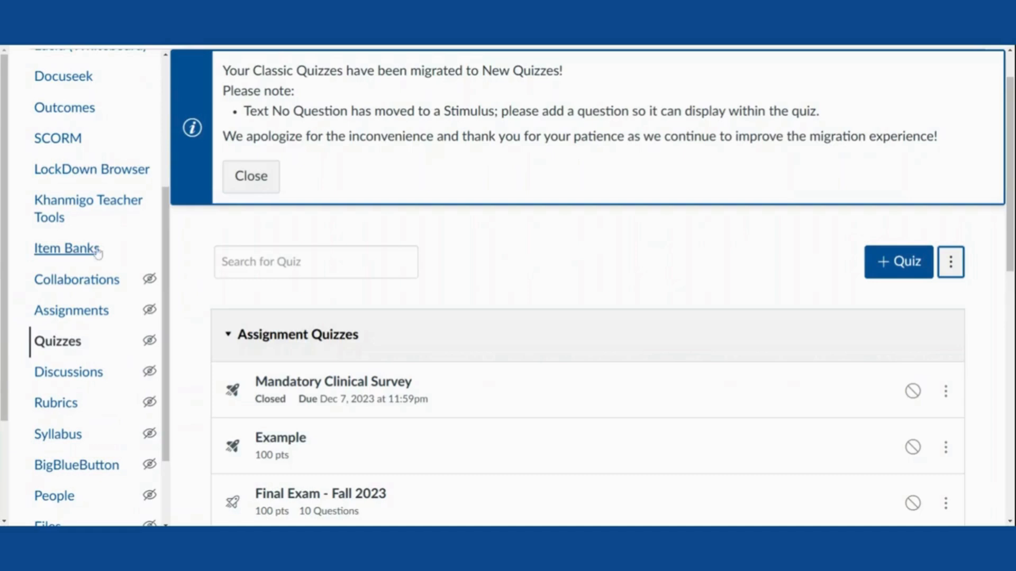
click(68, 255)
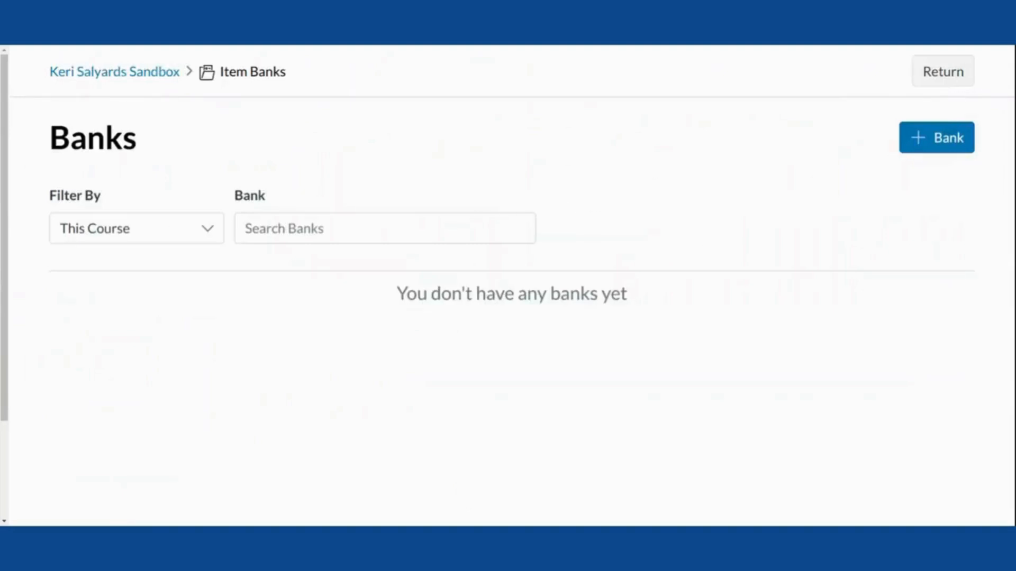
Filter the item banks by This Course, and by Shared with Me to look through the listed banks
click(206, 227)
click(132, 355)
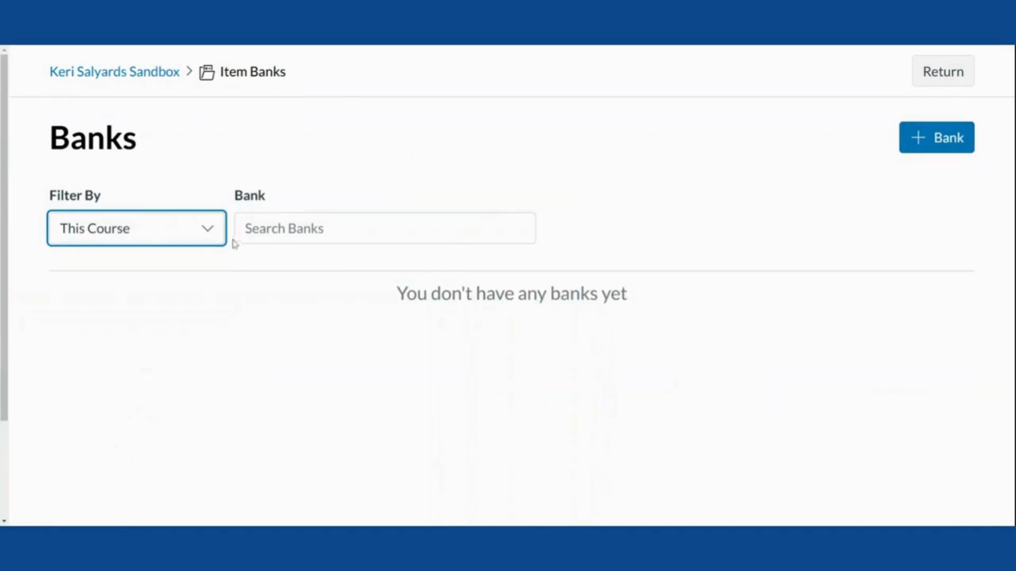
click(214, 229)
click(207, 266)
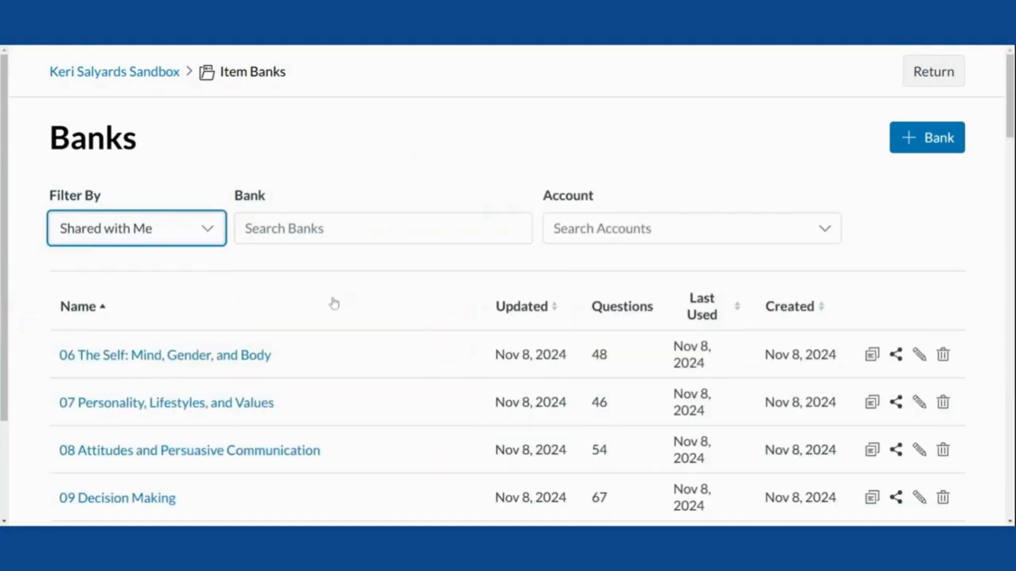
scroll(333, 297, down, 1)
scroll(270, 243, up, 1)
View the item banks under the Shared with Courses and Institution Banks filters
click(208, 229)
click(197, 294)
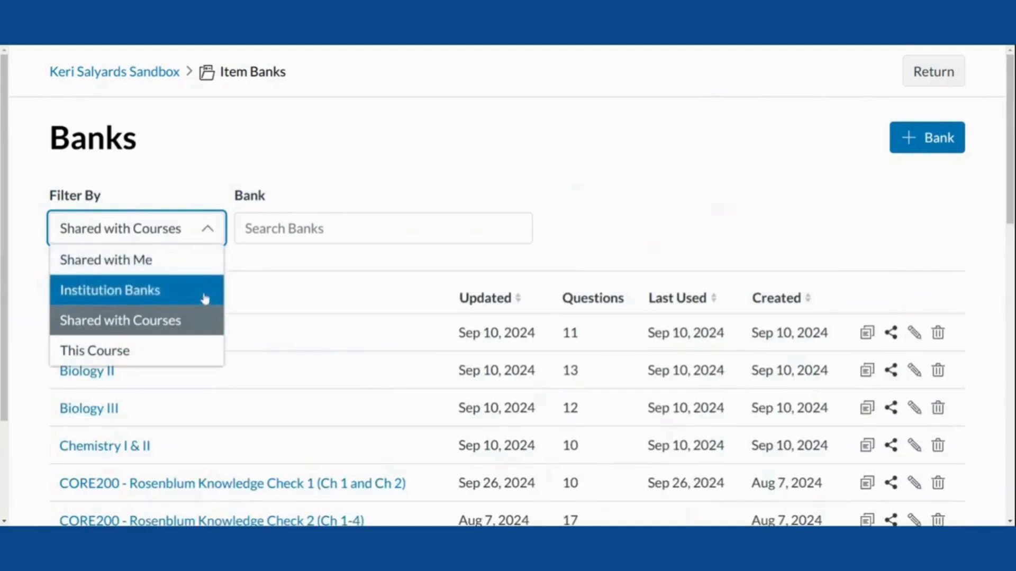
click(205, 298)
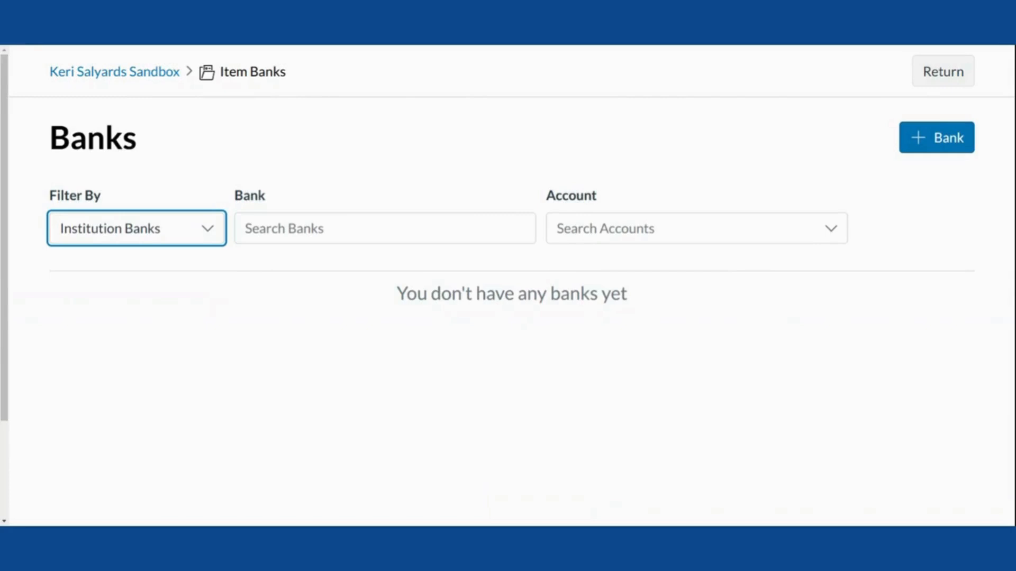
click(214, 234)
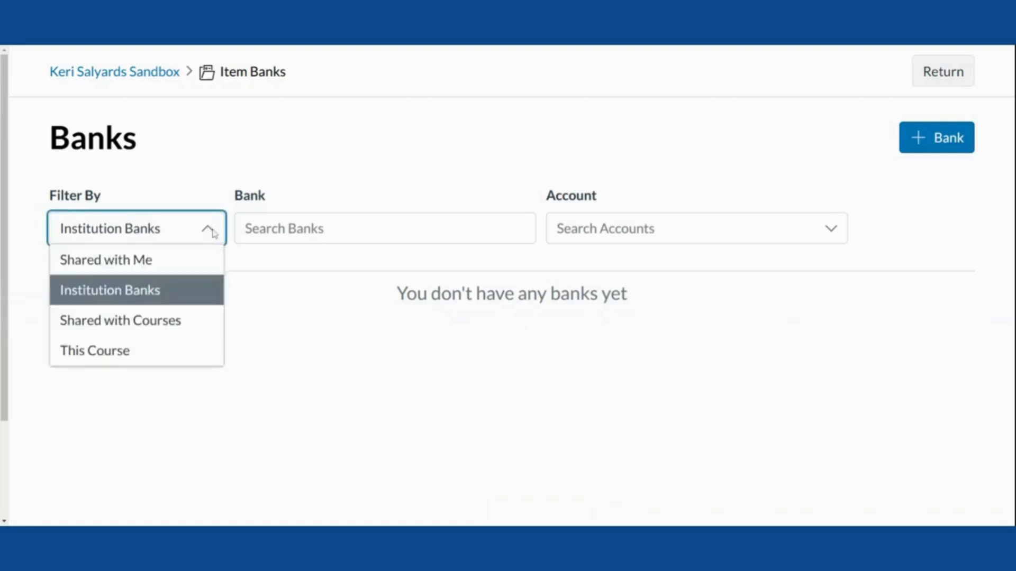
click(760, 331)
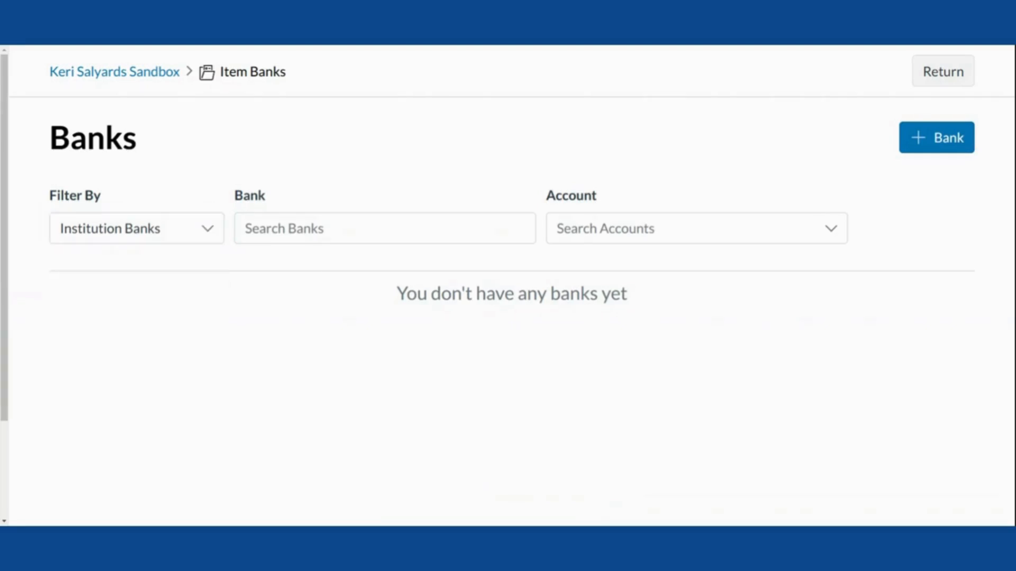
Filter the banks by Shared with Courses and check the Biology I bank's sharing options for people, courses and accounts
click(208, 228)
click(195, 319)
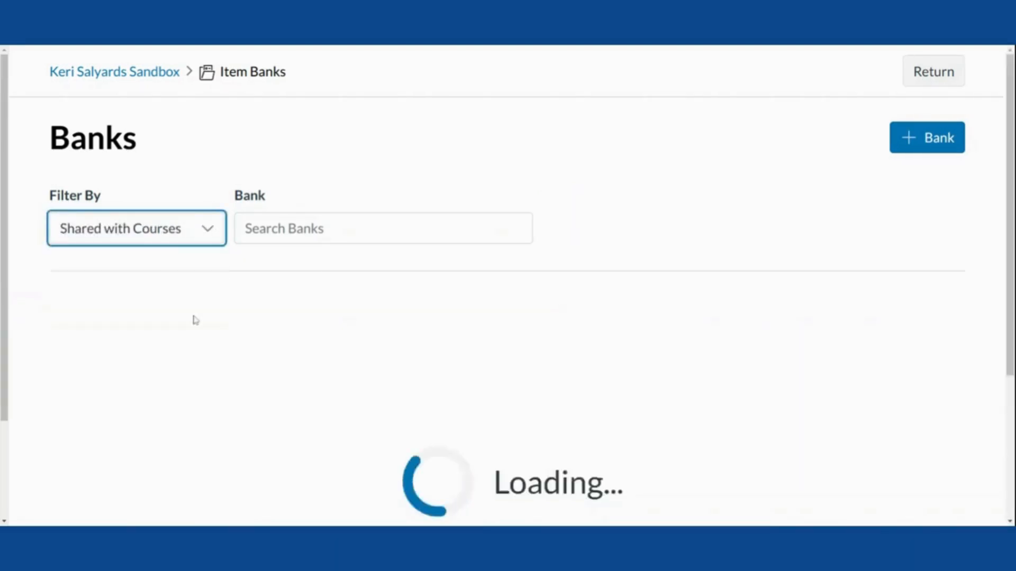
scroll(775, 259, down, 2)
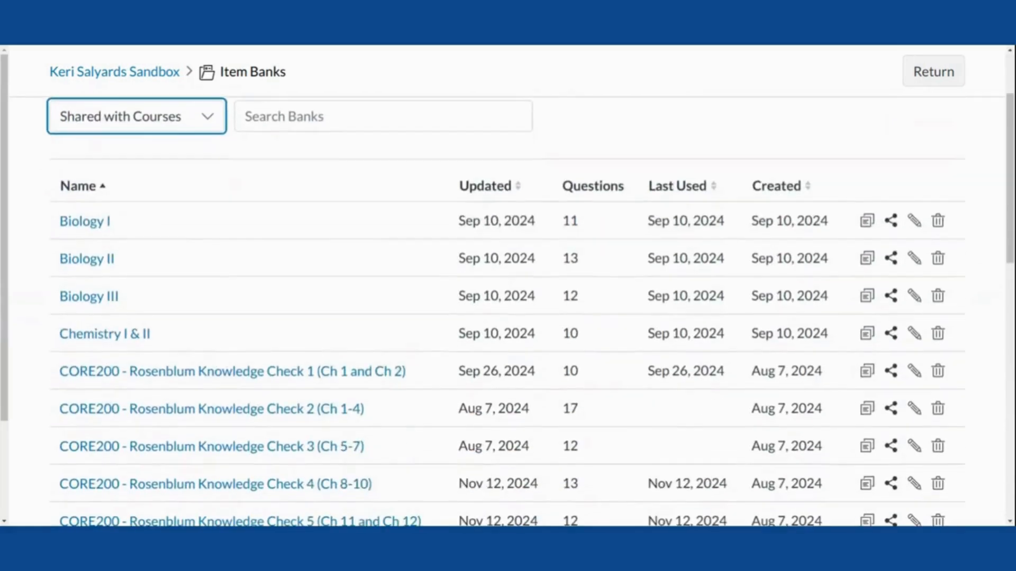
click(892, 222)
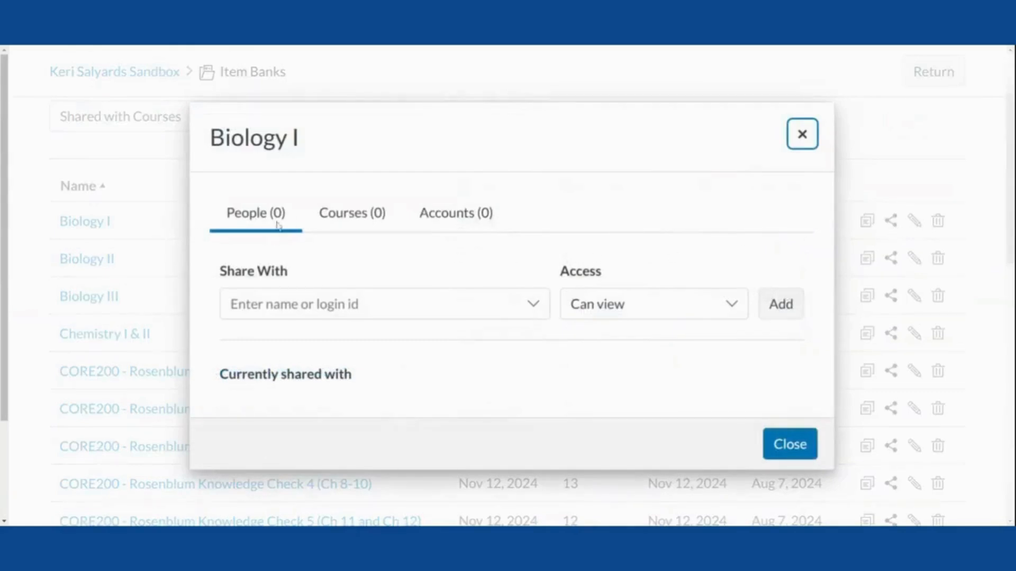
click(328, 212)
click(469, 226)
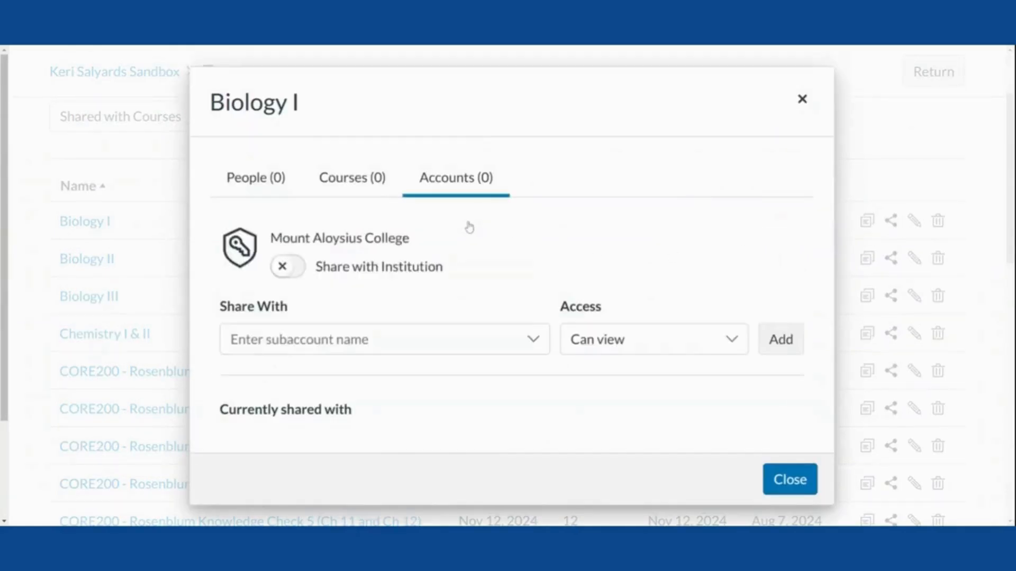
Try sharing the Biology I bank with the institution as Can view, and turn the institution sharing off again
click(282, 267)
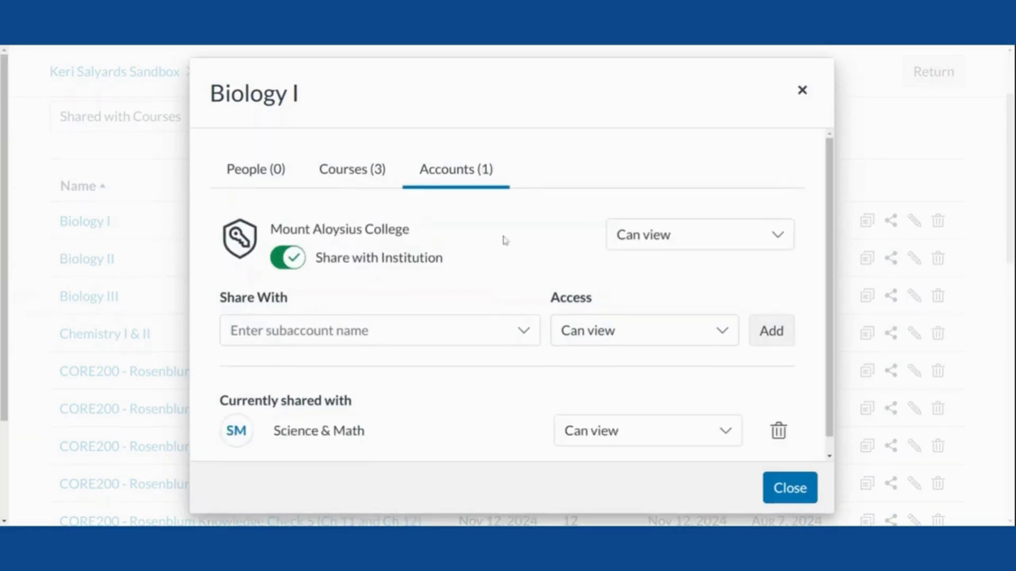
scroll(504, 227, down, 1)
scroll(503, 228, up, 1)
scroll(292, 365, down, 1)
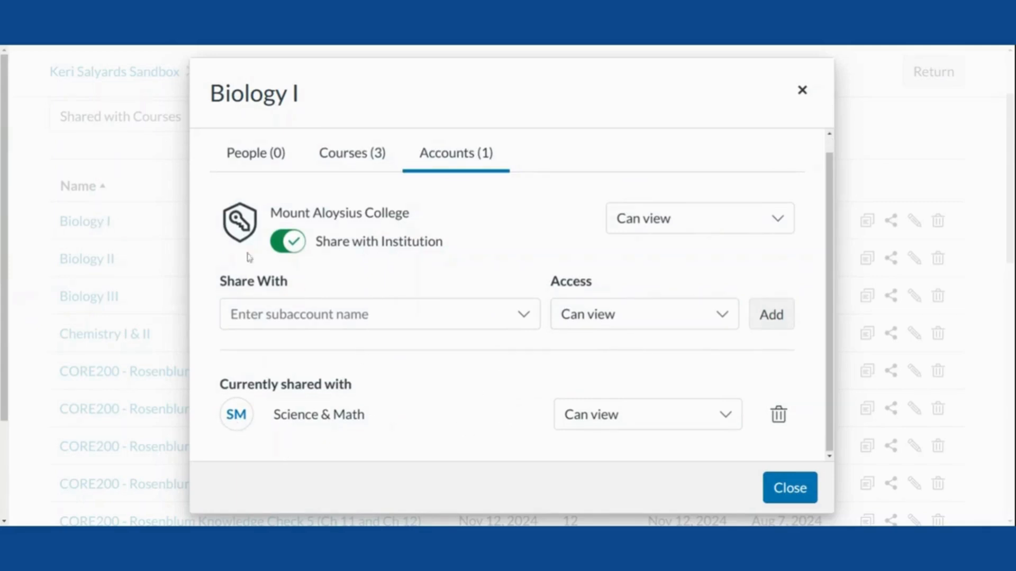
click(295, 242)
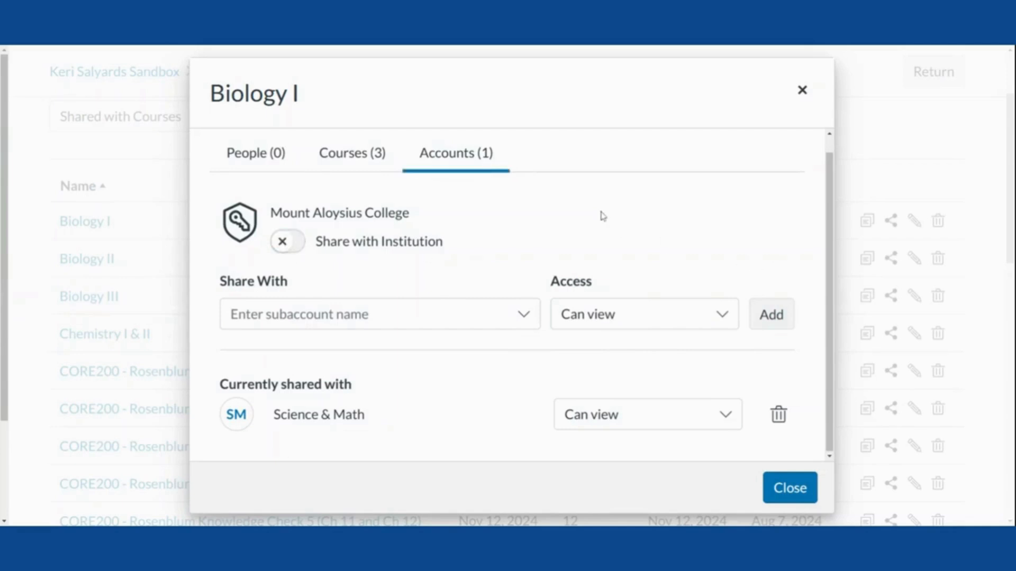
scroll(521, 338, up, 1)
scroll(522, 337, down, 1)
scroll(471, 348, up, 1)
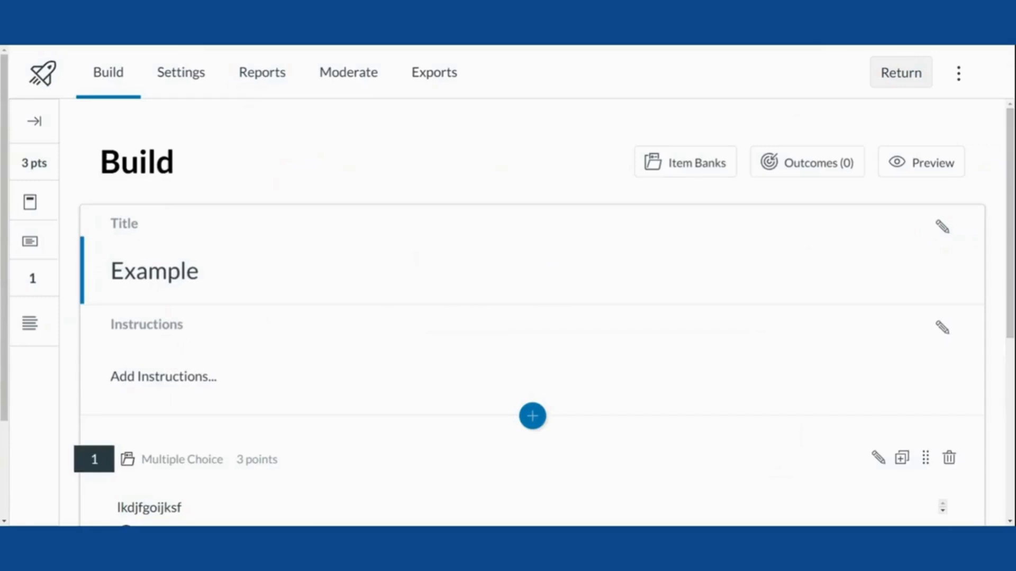
From the Example quiz's insertion point above question 1, open the Biology I item bank among those shared with courses
click(531, 416)
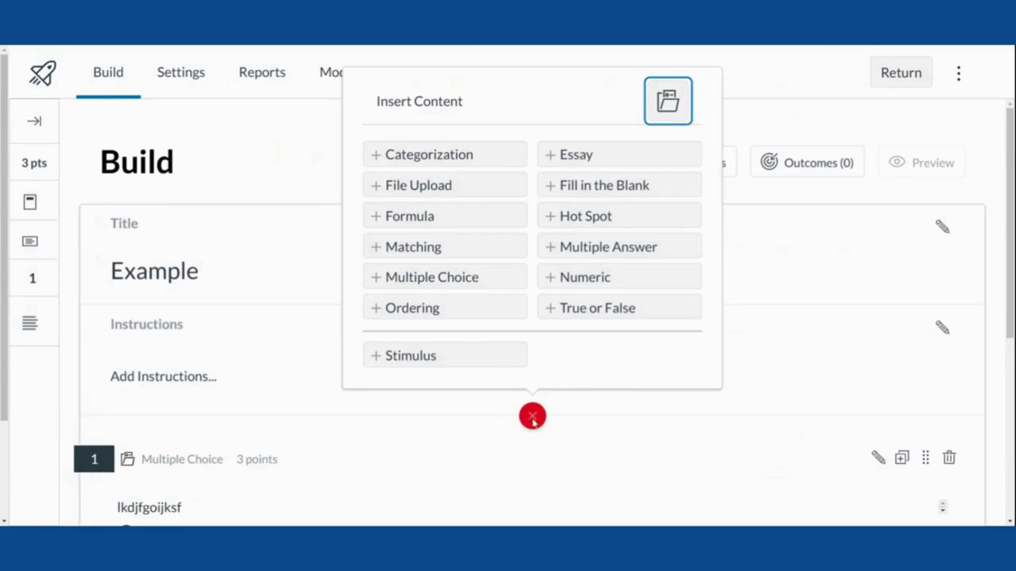
click(667, 104)
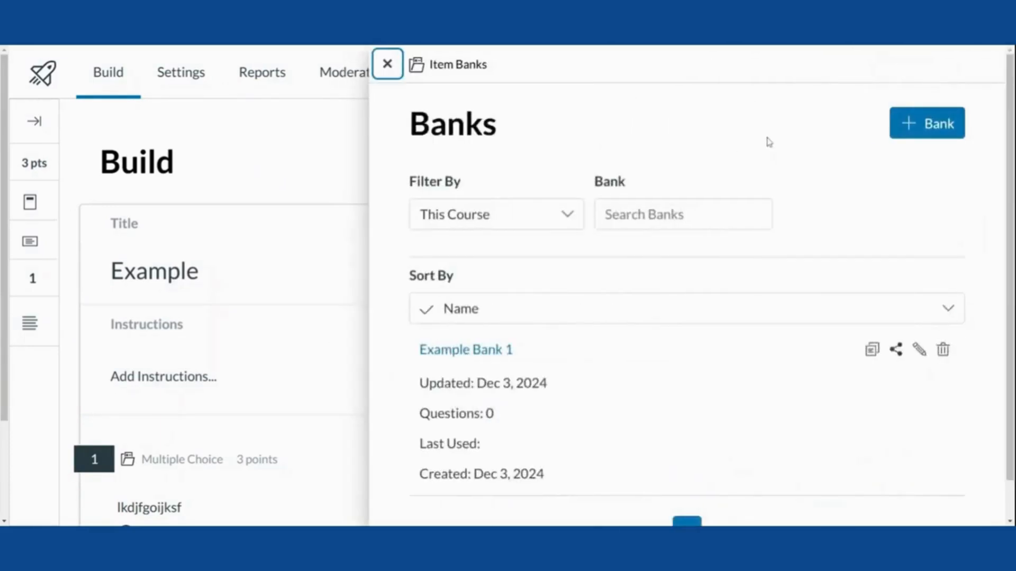
scroll(786, 375, down, 1)
scroll(787, 375, up, 1)
click(496, 222)
click(494, 305)
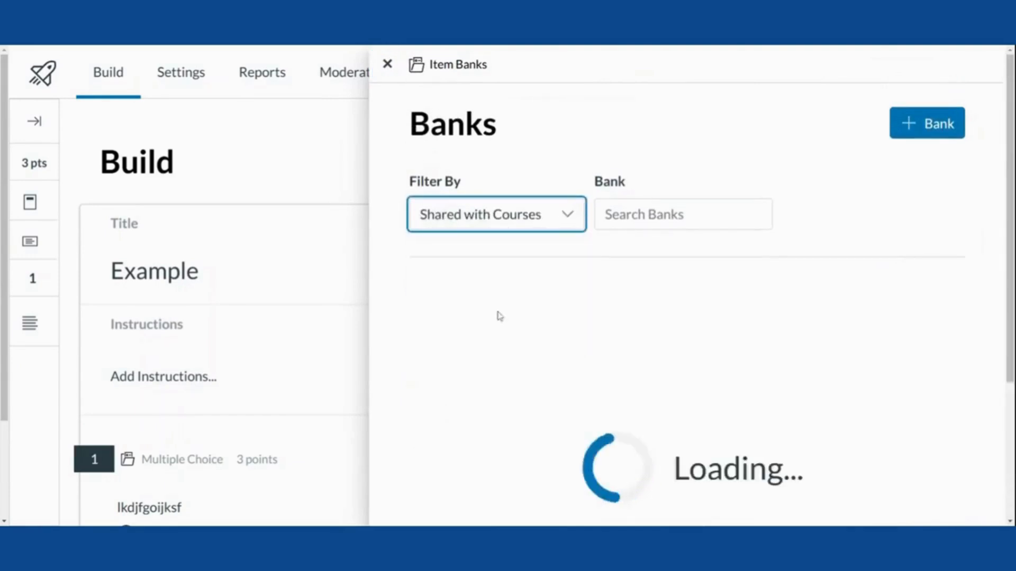
scroll(535, 335, down, 1)
scroll(536, 334, down, 1)
click(442, 238)
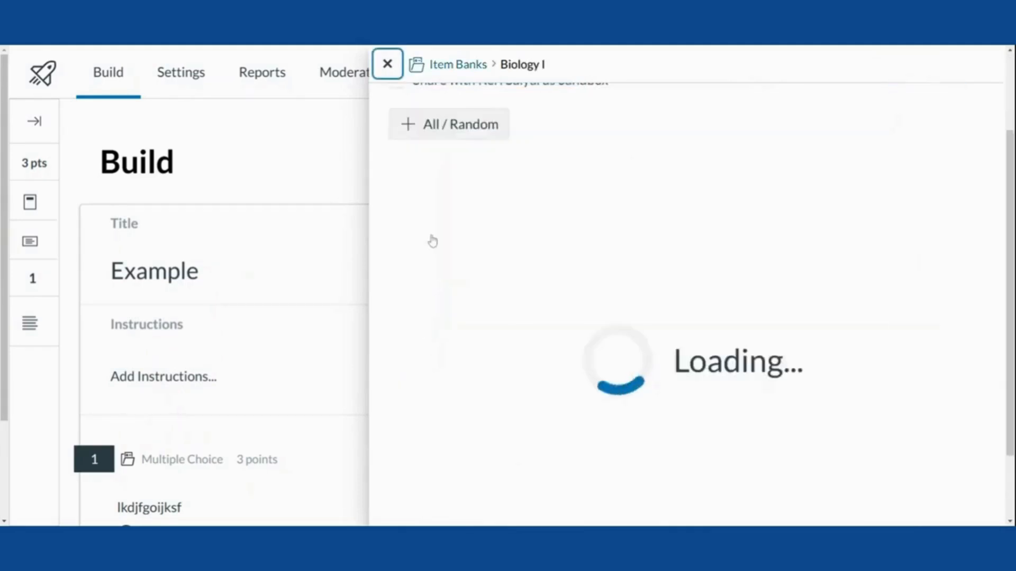
Add the Biology I questions on the educated guess, simple diffusion and genetically diverse offspring to the Example quiz
scroll(571, 245, down, 7)
scroll(571, 244, down, 5)
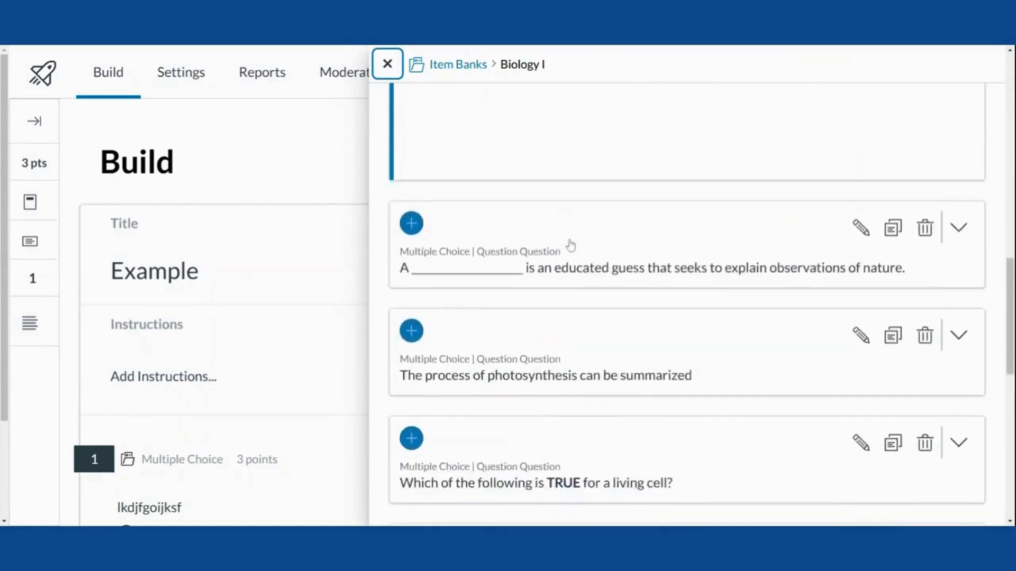
click(411, 224)
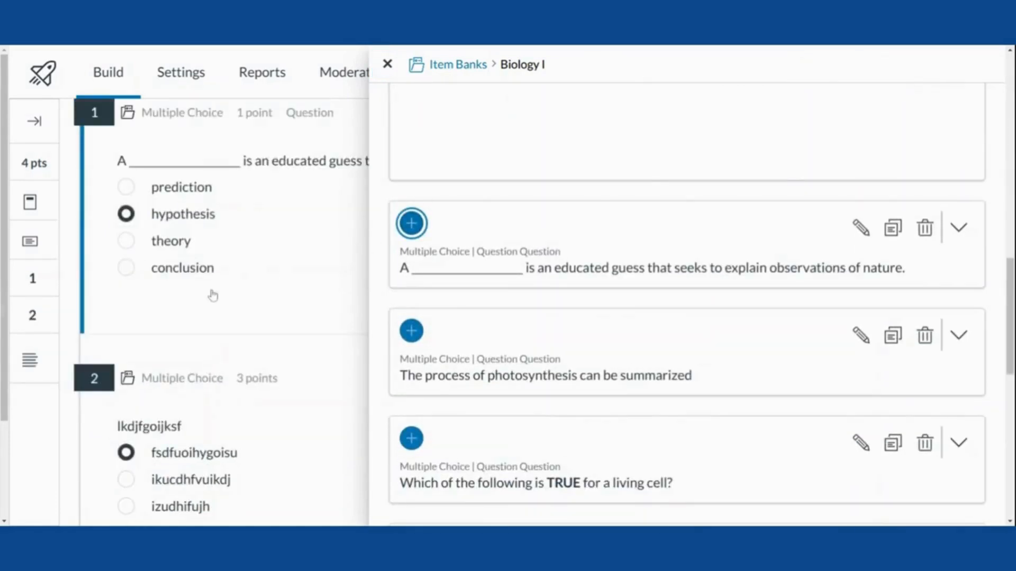
scroll(483, 381, down, 5)
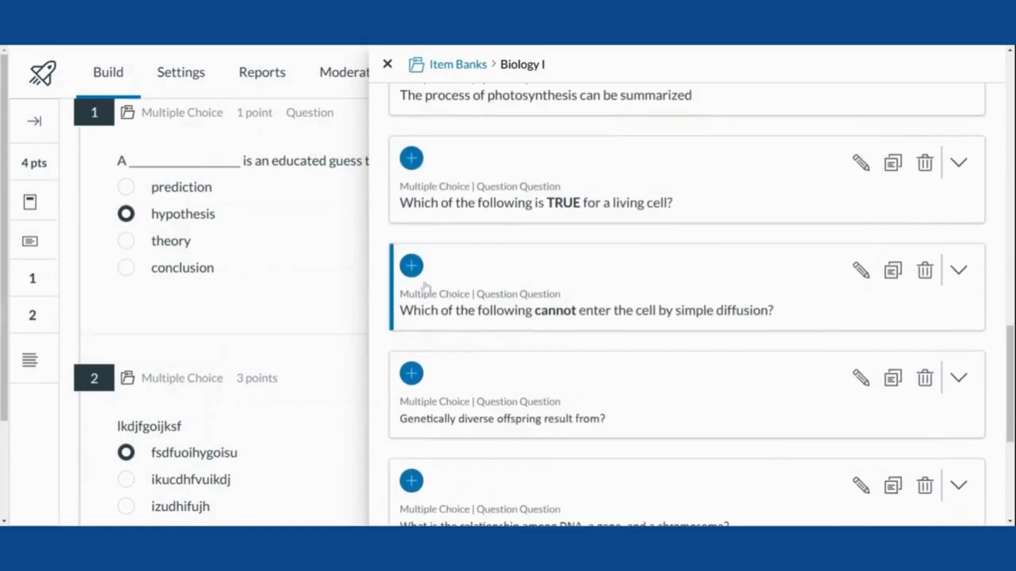
click(412, 266)
click(412, 373)
Add the prokaryote characteristics question and the Biological molecules matching question from the bank to the quiz
scroll(456, 362, down, 5)
click(411, 309)
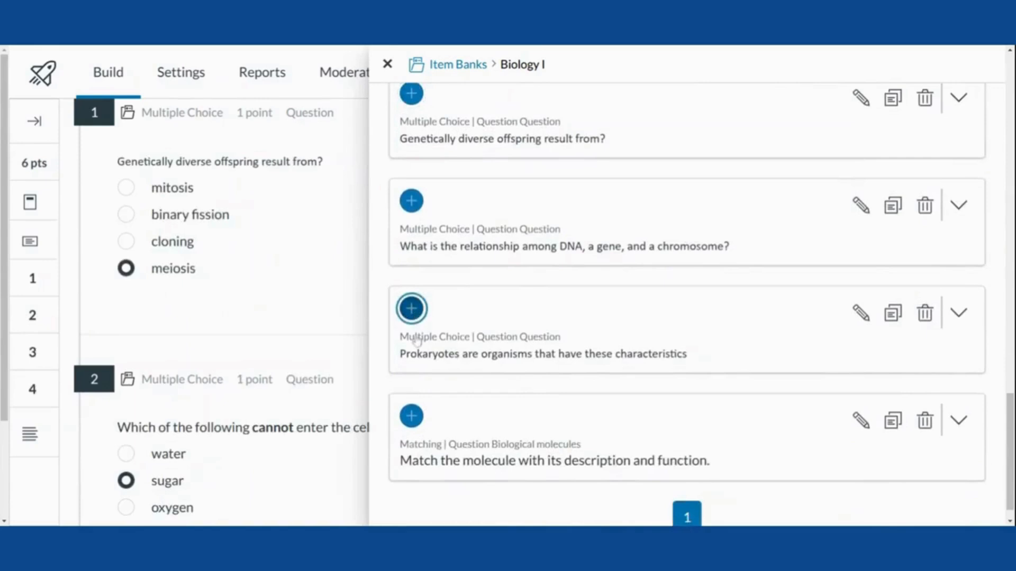
click(412, 418)
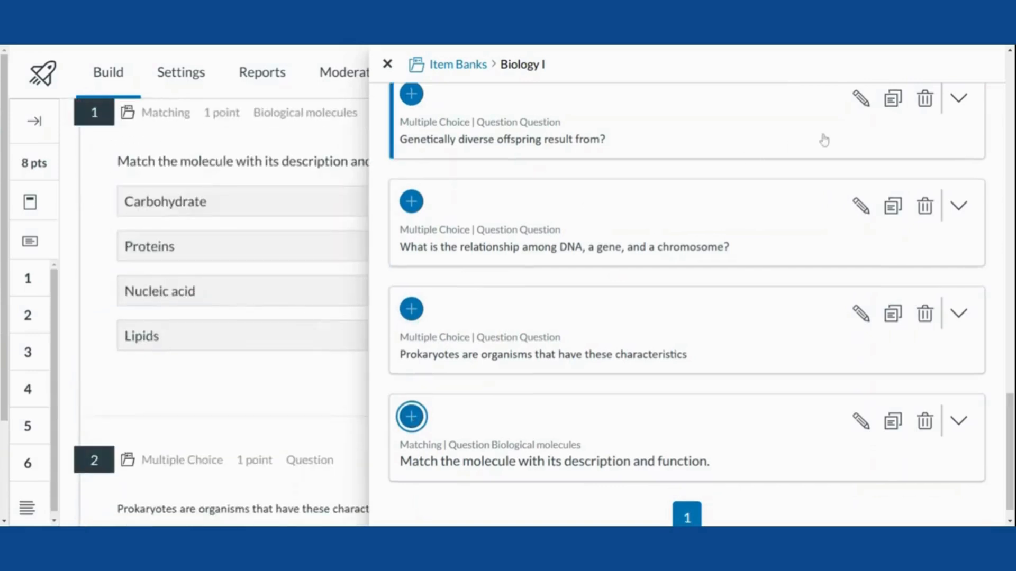
Close the Biology I item bank and review the questions added to the Example quiz
scroll(873, 142, up, 6)
scroll(872, 141, down, 5)
click(387, 64)
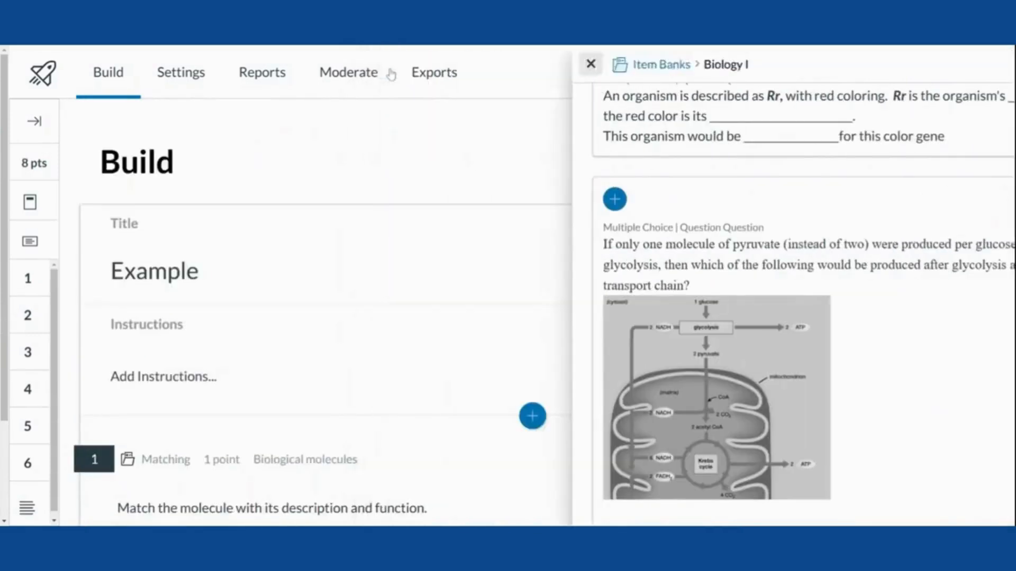
scroll(820, 252, down, 6)
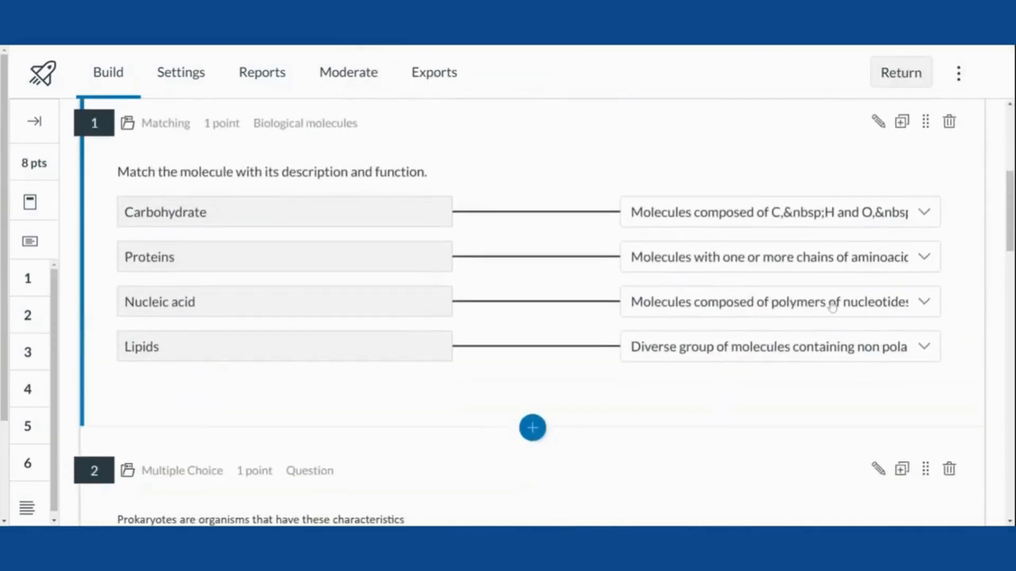
scroll(832, 302, down, 4)
scroll(829, 307, down, 2)
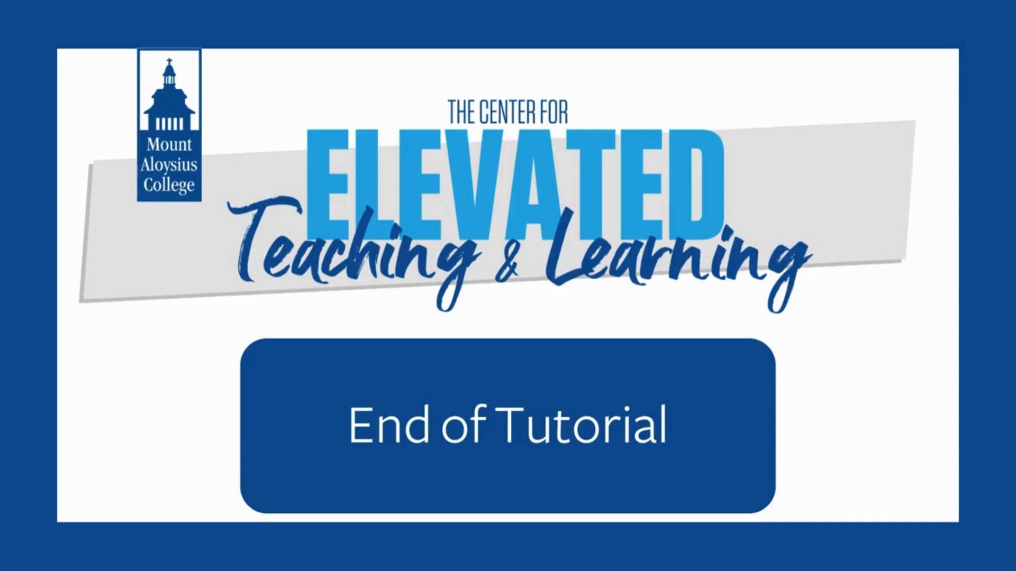